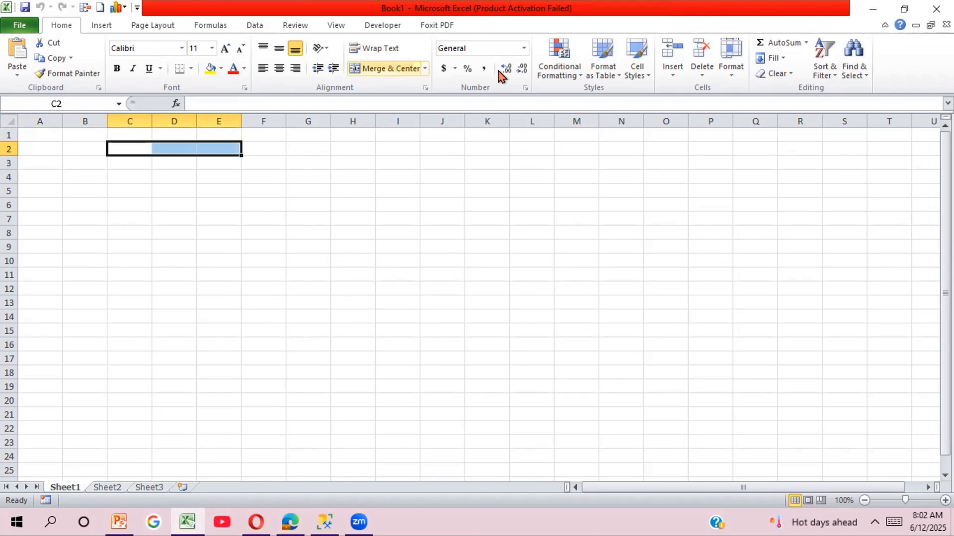
Merge and center cells C2:E2 and enter the table heading Emp.
{"action": "left_click", "coordinate": [391, 69]}
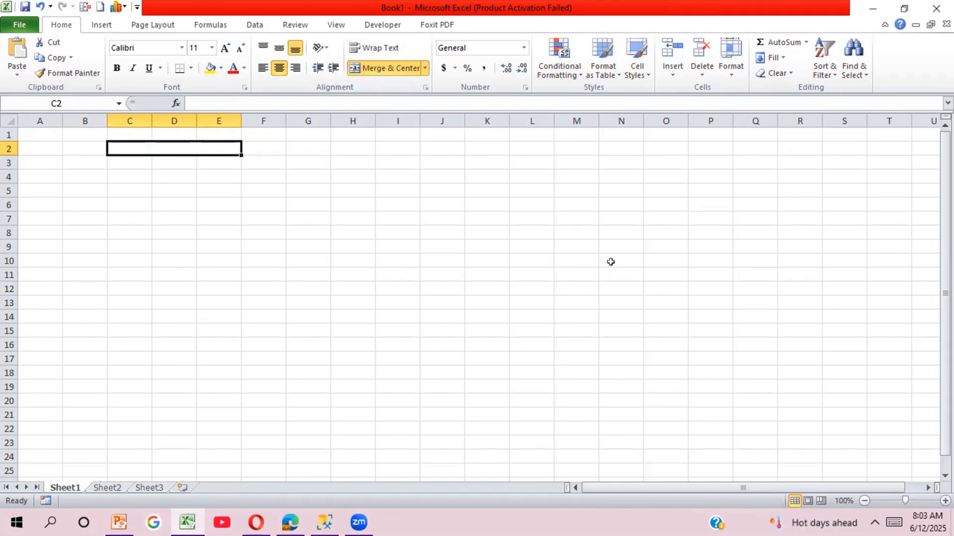
{"action": "type", "text": "Empl"}
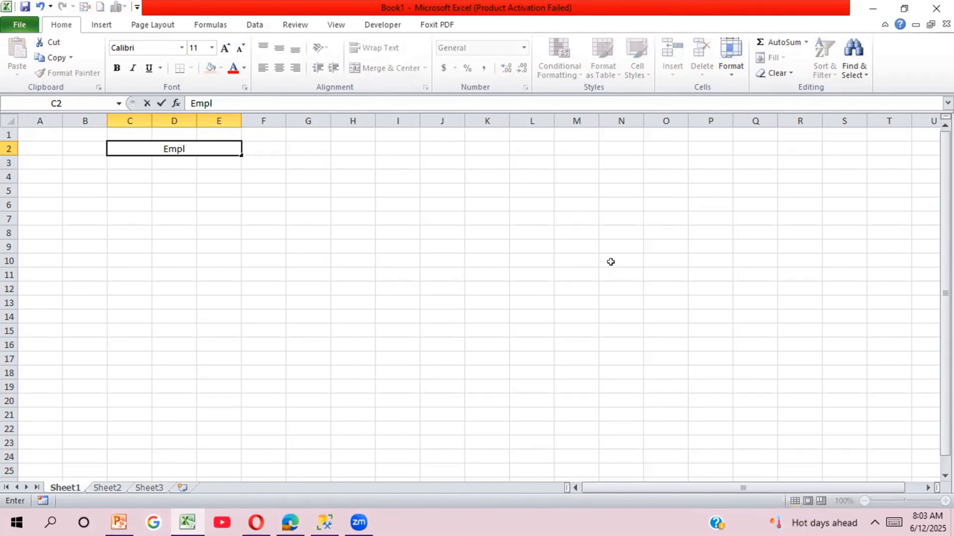
{"action": "key", "text": "BackSpace"}
Merge and center cells J2:L2 and enter the second table heading Salary.
{"action": "key", "text": "Right"}
{"action": "key", "text": "Right"}
{"action": "key", "text": "Right"}
{"action": "key", "text": "Right"}
{"action": "key", "text": "Right"}
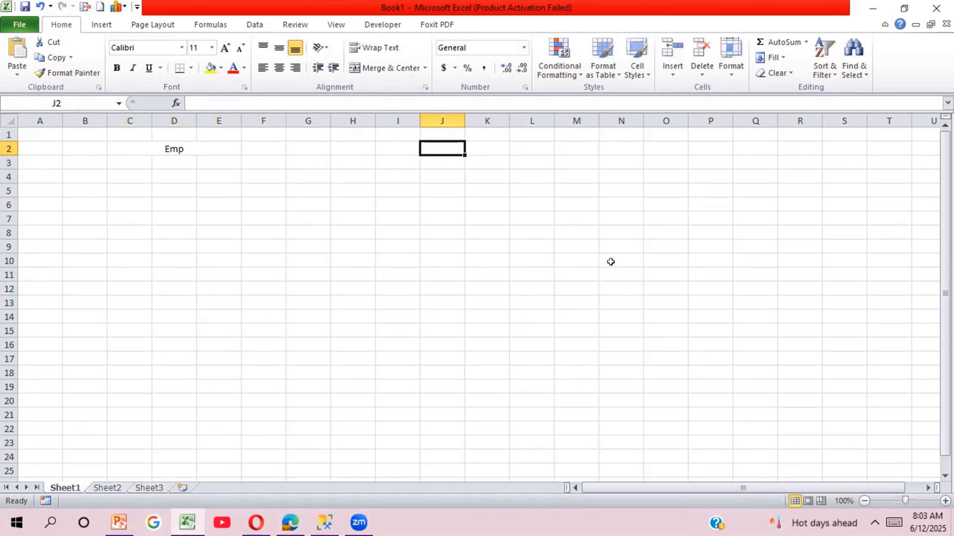
{"action": "key", "text": "shift+Right"}
{"action": "key", "text": "shift+Right"}
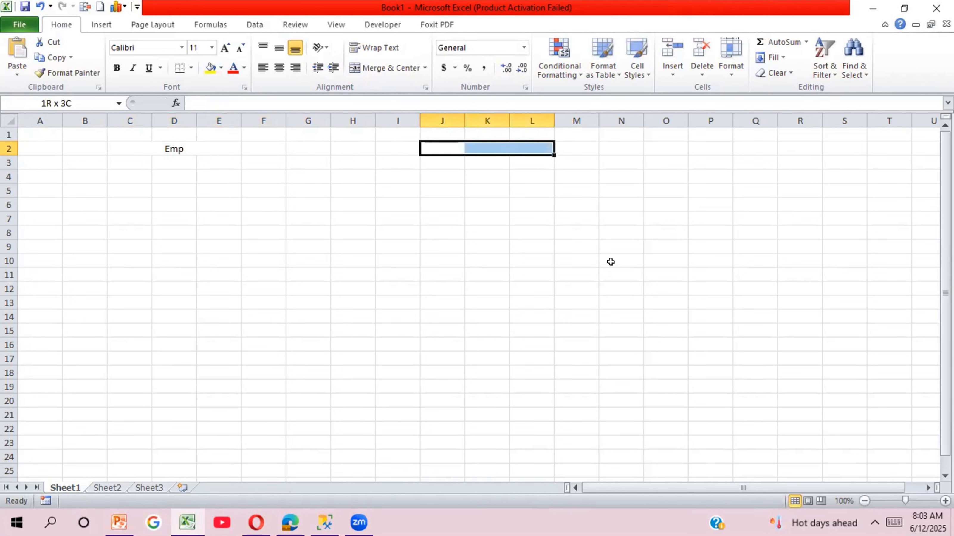
{"action": "left_click", "coordinate": [392, 69]}
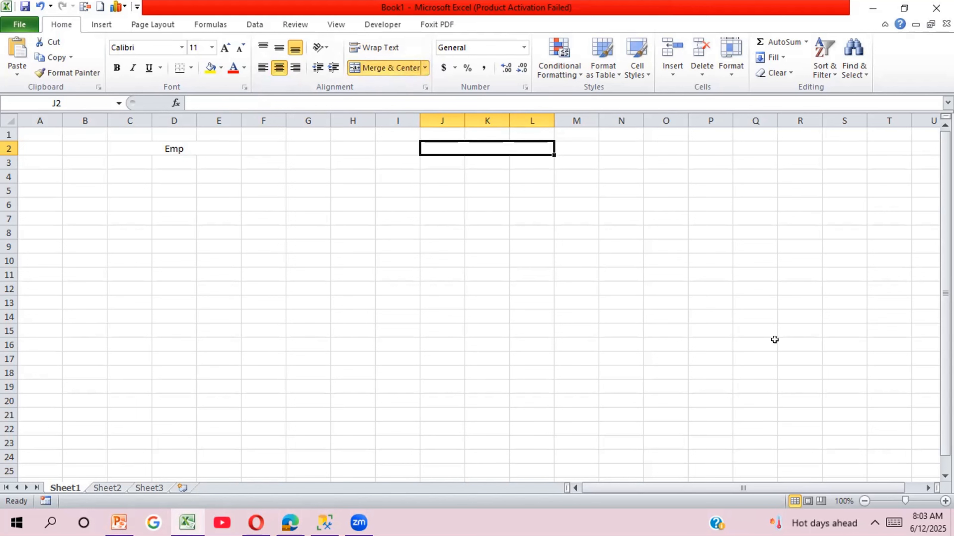
{"action": "type", "text": "D"}
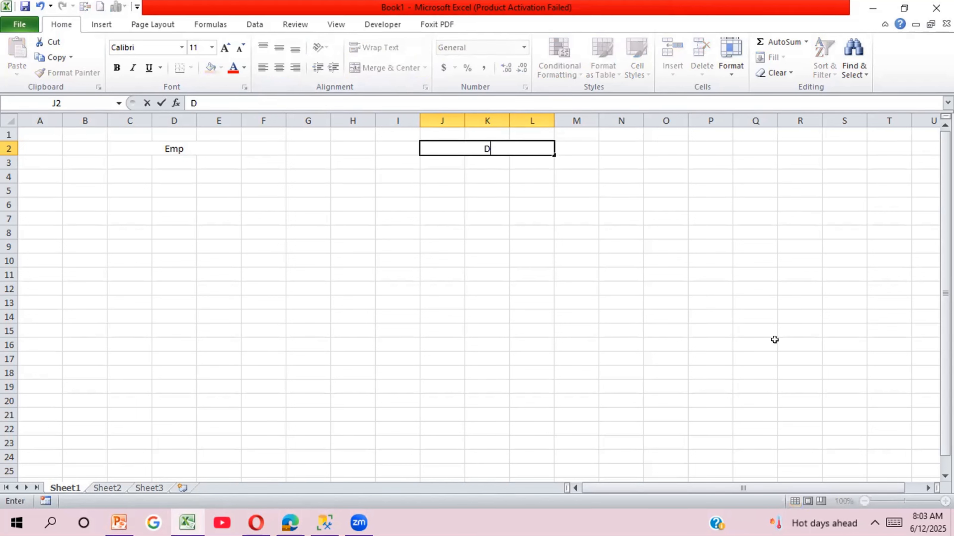
{"action": "key", "text": "BackSpace"}
{"action": "type", "text": "Salary"}
{"action": "key", "text": "Return"}
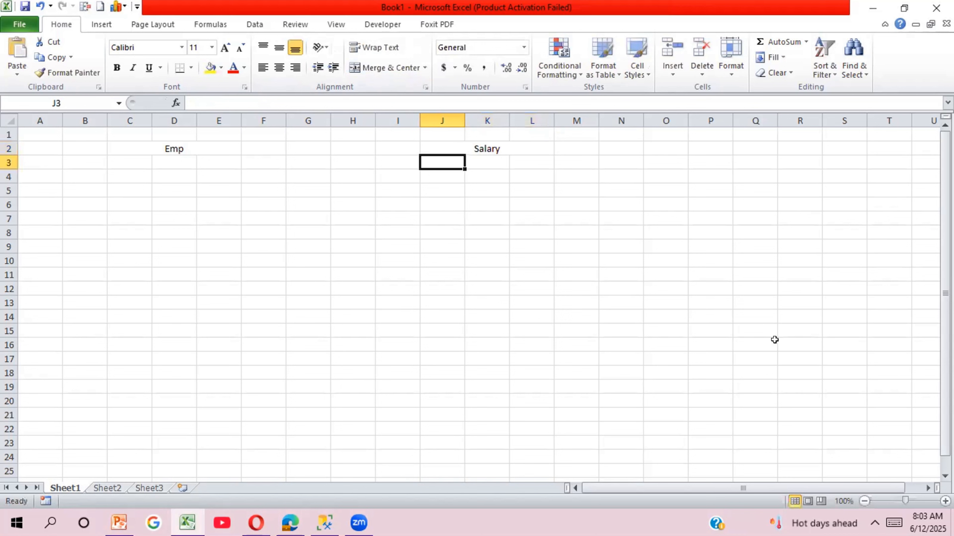
Enter the column headers EmpId in C3 and EmpName in D3 under the Emp heading.
{"action": "key", "text": "Up"}
{"action": "key", "text": "Left"}
{"action": "key", "text": "Left"}
{"action": "key", "text": "Left"}
{"action": "key", "text": "Left"}
{"action": "key", "text": "Left"}
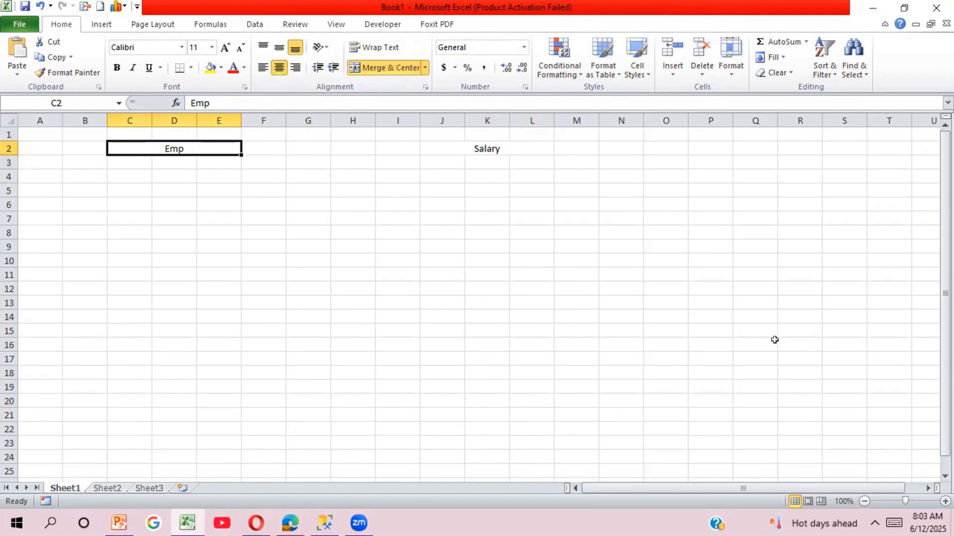
{"action": "key", "text": "ctrl+z"}
{"action": "key", "text": "Left"}
{"action": "key", "text": "Left"}
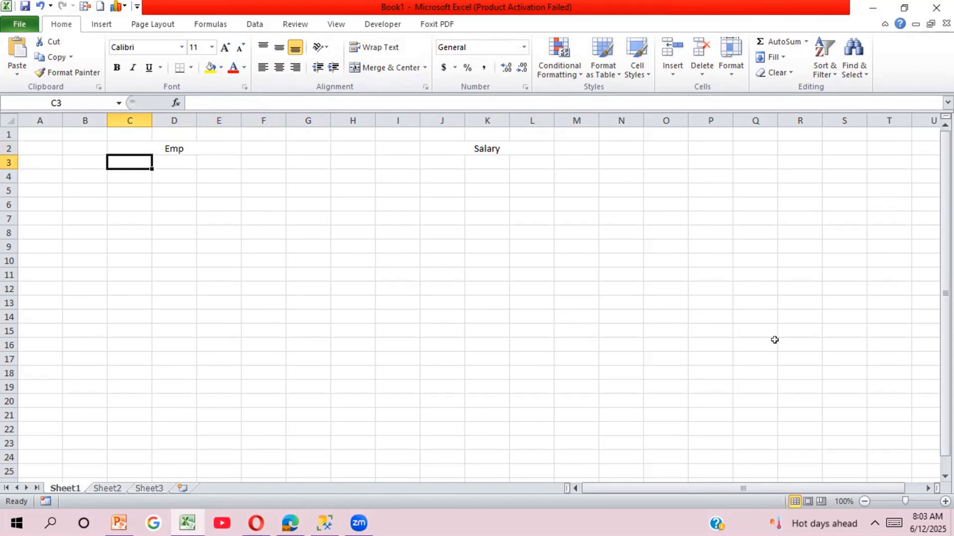
{"action": "type", "text": "EmpId"}
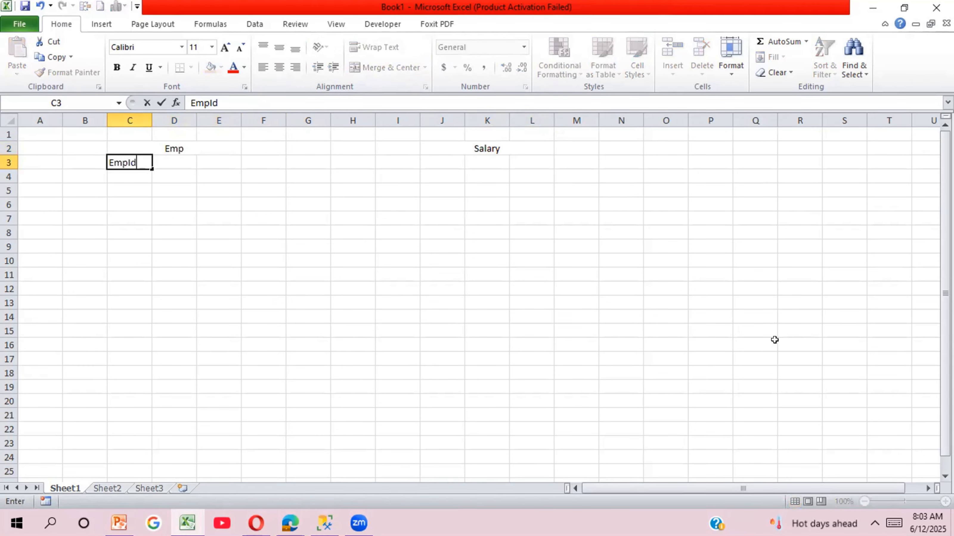
{"action": "key", "text": "Tab"}
{"action": "type", "text": "EmpName"}
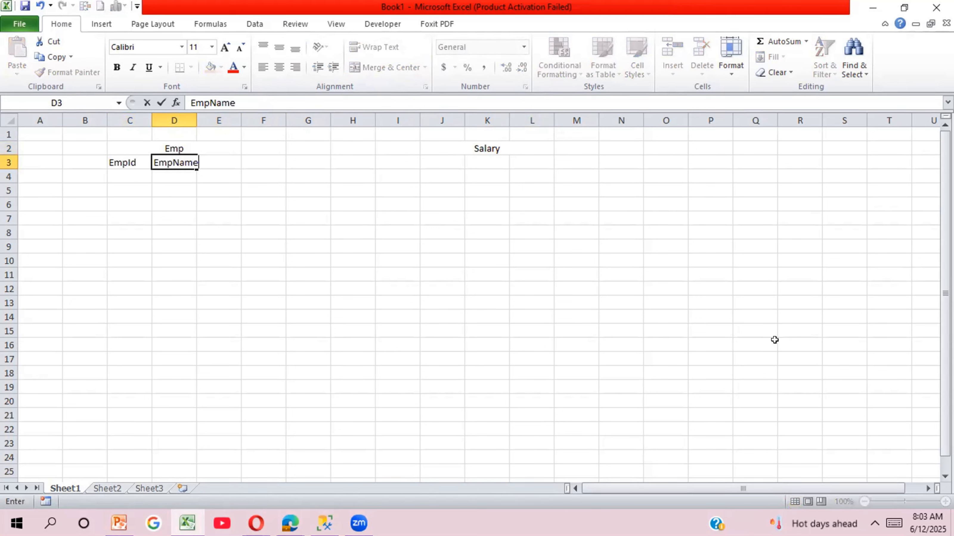
{"action": "key", "text": "Tab"}
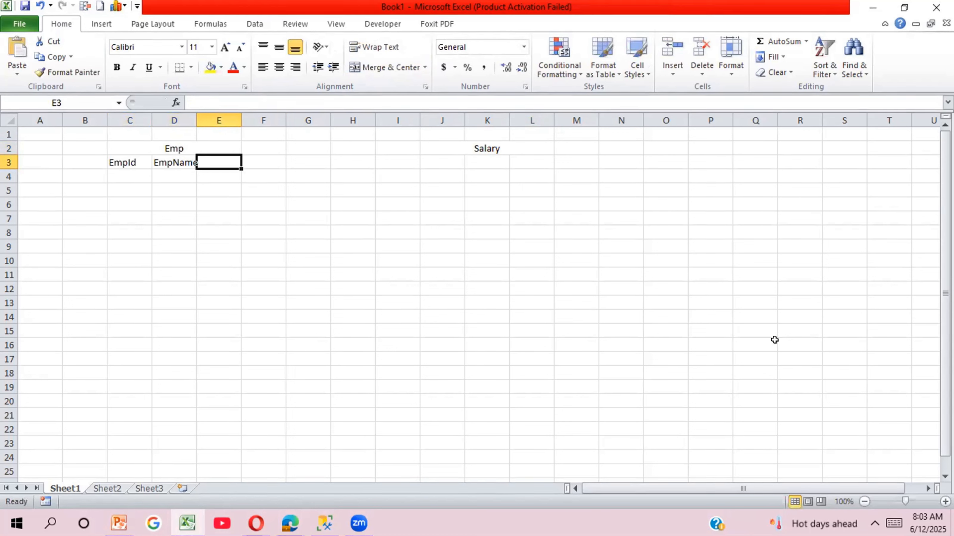
Enter Address as the third column header in E3.
{"action": "type", "text": "Addrs"}
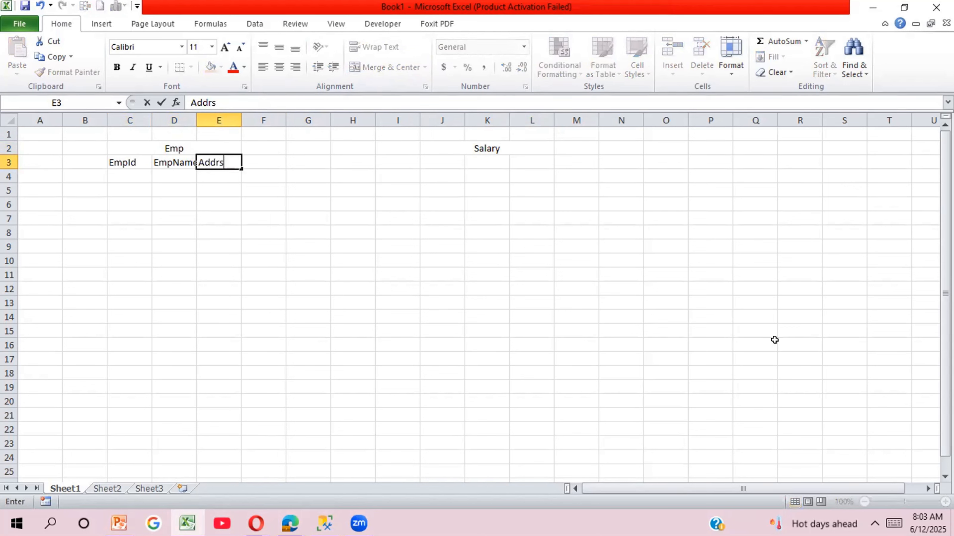
{"action": "key", "text": "BackSpace"}
{"action": "type", "text": "ess"}
{"action": "key", "text": "Return"}
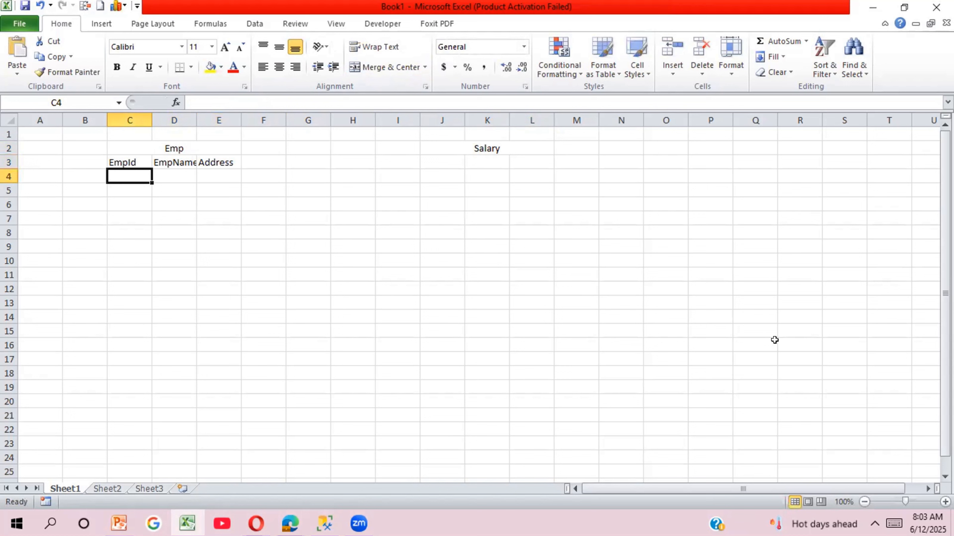
Fill the EmpId column in C4:C8 with A001, A002, A003, A004 and A005.
{"action": "type", "text": "A001"}
{"action": "key", "text": "Return"}
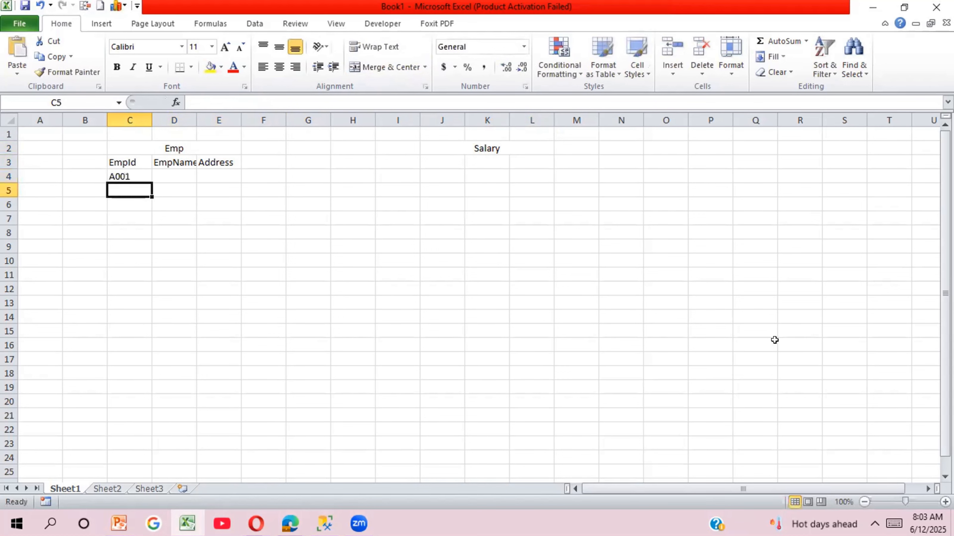
{"action": "type", "text": "A002"}
{"action": "key", "text": "Return"}
{"action": "type", "text": "A"}
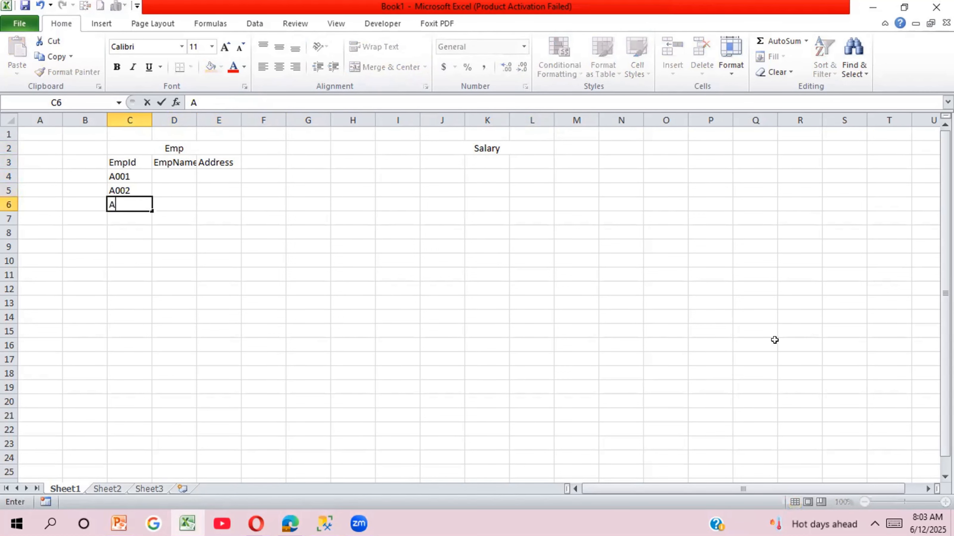
{"action": "type", "text": "003A"}
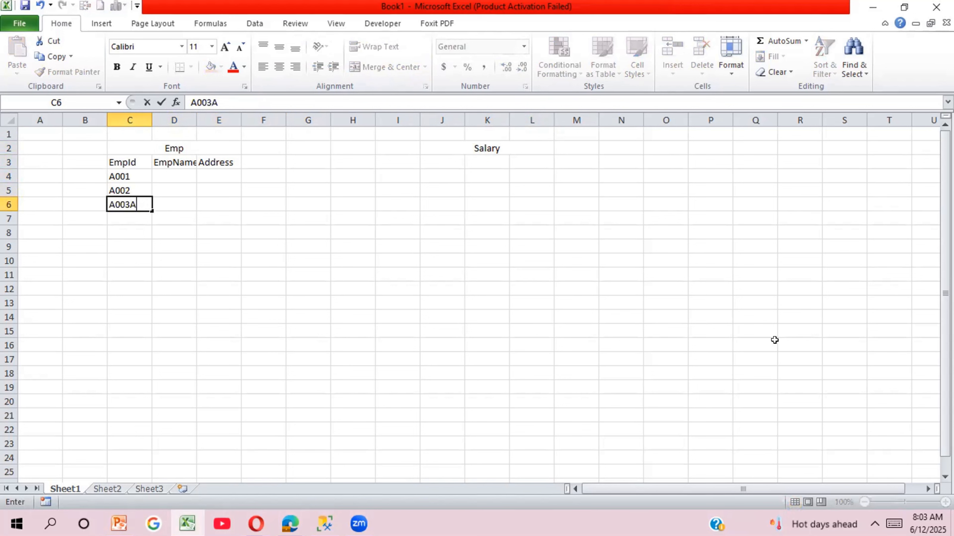
{"action": "key", "text": "BackSpace"}
{"action": "key", "text": "Return"}
{"action": "type", "text": "a"}
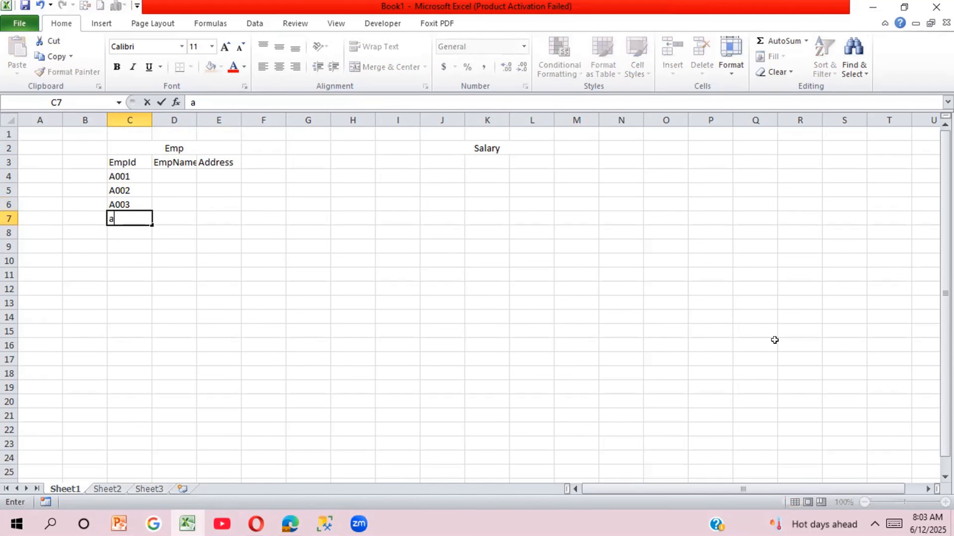
{"action": "key", "text": "BackSpace"}
{"action": "type", "text": "A"}
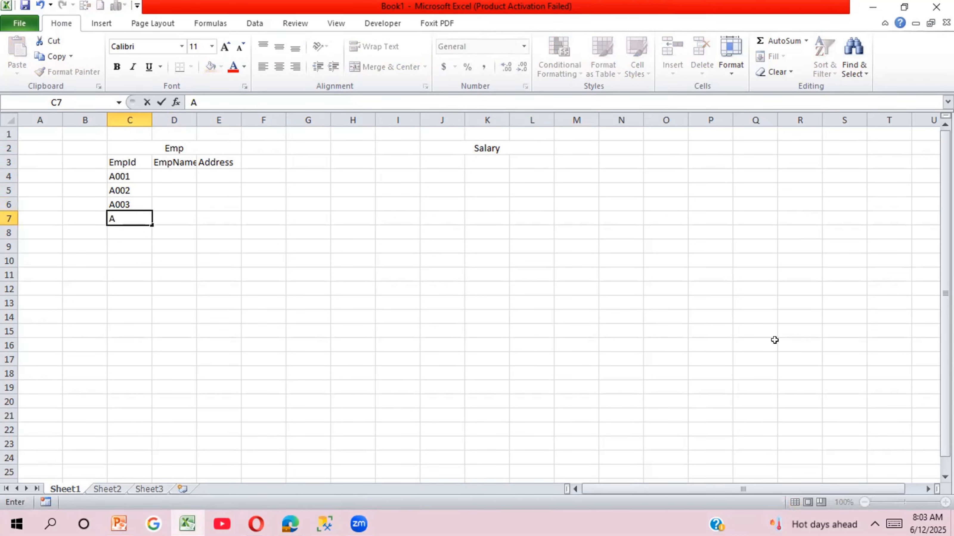
{"action": "type", "text": "004"}
{"action": "key", "text": "Tab"}
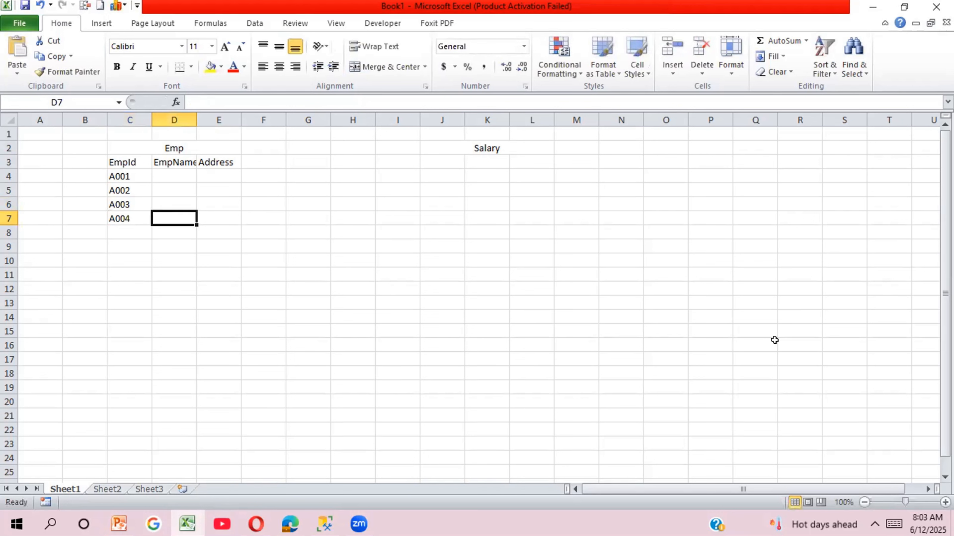
{"action": "key", "text": "Return"}
{"action": "type", "text": "A005"}
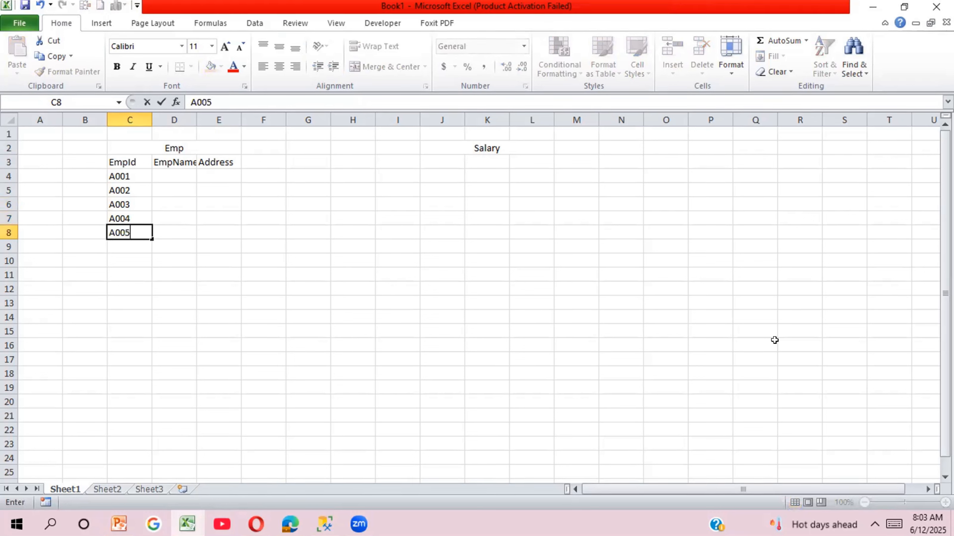
{"action": "key", "text": "Tab"}
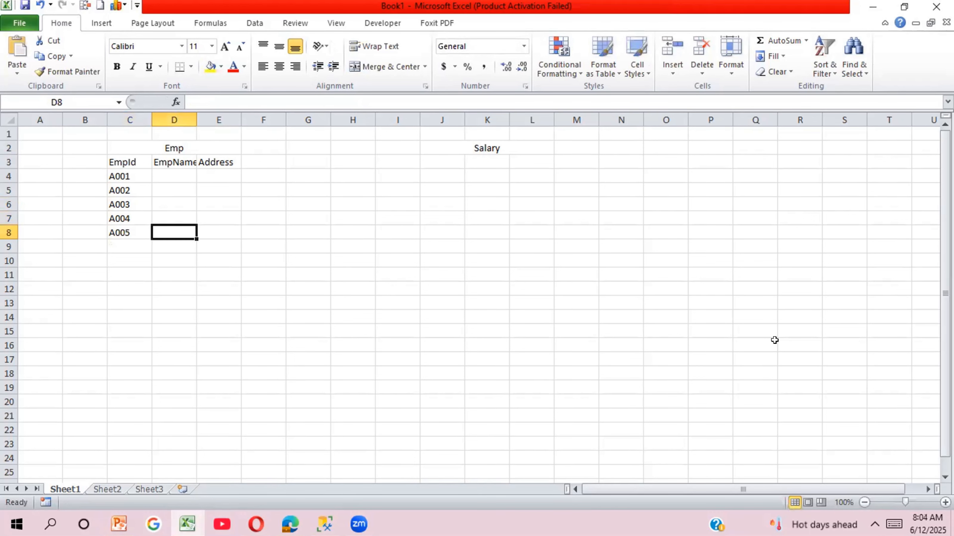
Enter the five employees' first names in the EmpName column, cells D4:D8.
{"action": "key", "text": "ctrl+Up"}
{"action": "key", "text": "Down"}
{"action": "type", "text": "Ram"}
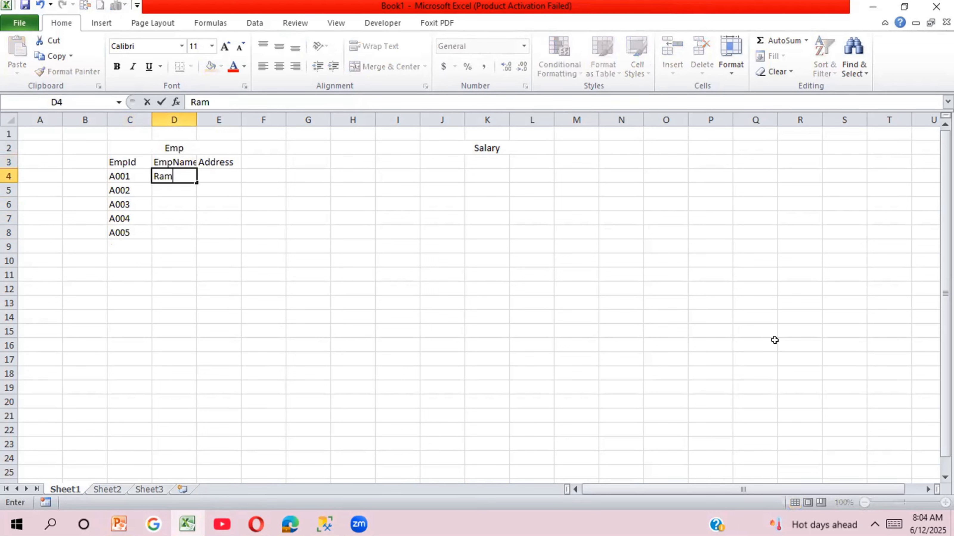
{"action": "key", "text": "Return"}
{"action": "type", "text": "Akash"}
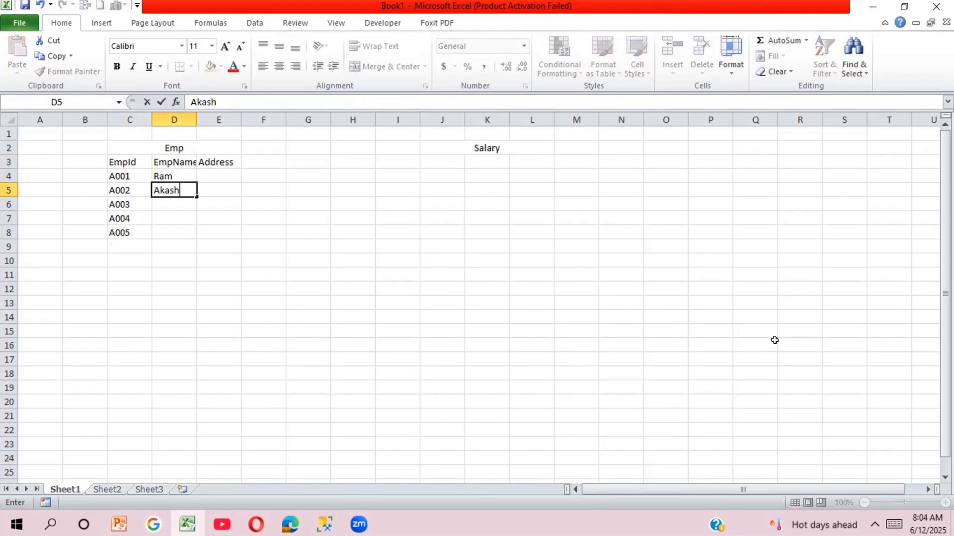
{"action": "key", "text": "Return"}
{"action": "type", "text": "Mohan"}
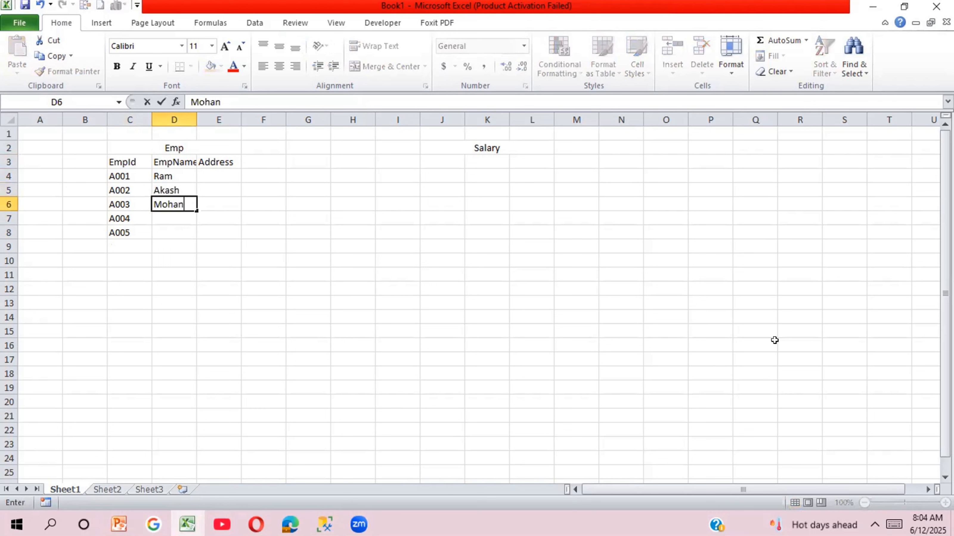
{"action": "key", "text": "Return"}
{"action": "type", "text": "Neeraj"}
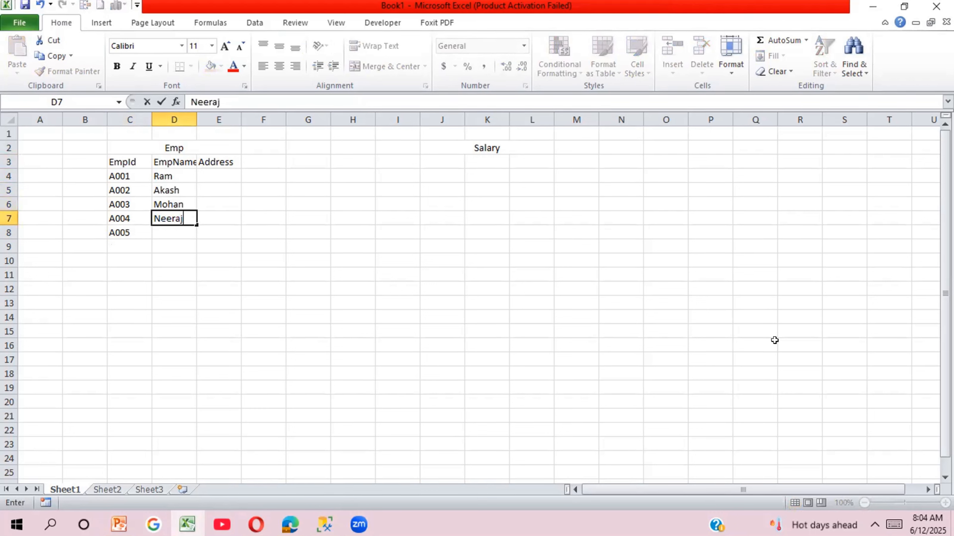
{"action": "key", "text": "Return"}
{"action": "type", "text": "Piyush"}
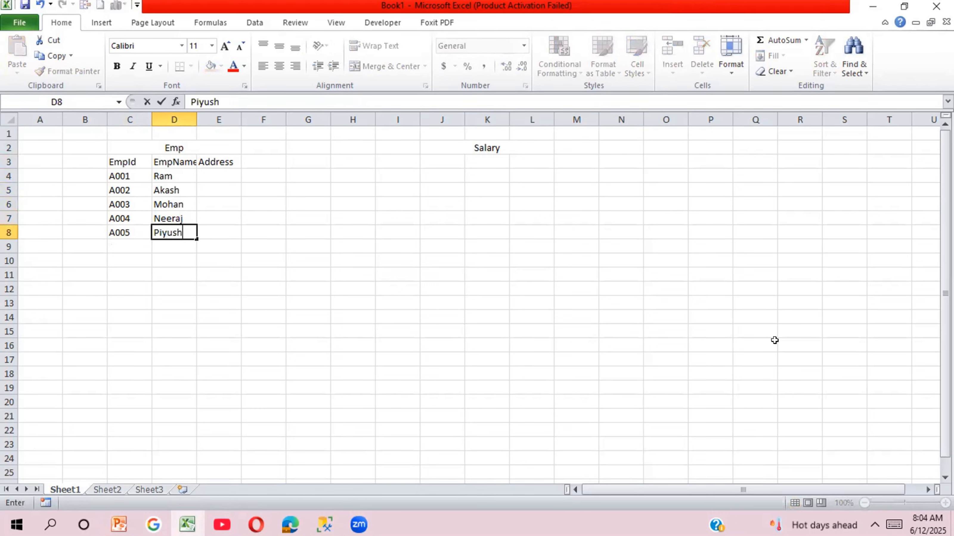
{"action": "key", "text": "Tab"}
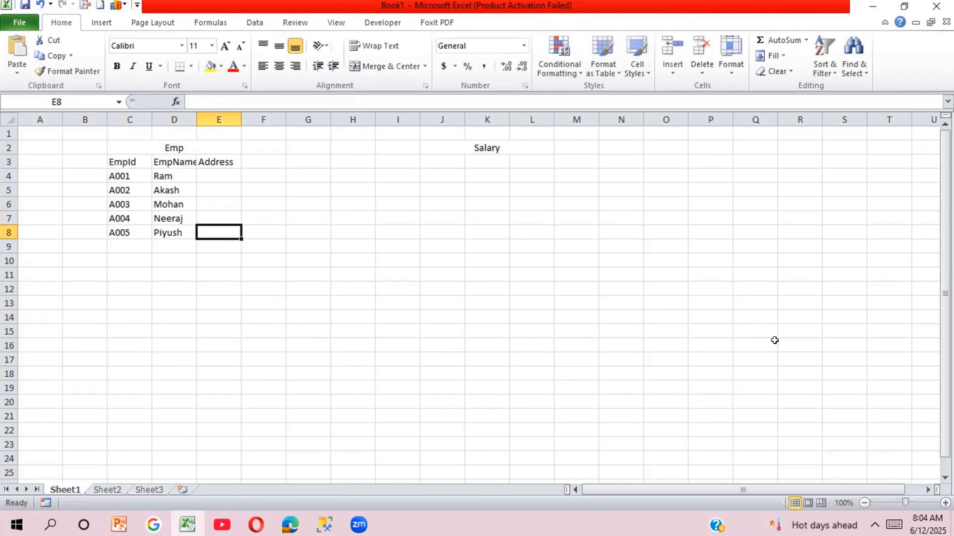
Replace the Address header in E3 with City.
{"action": "key", "text": "Up"}
{"action": "key", "text": "Up"}
{"action": "key", "text": "Up"}
{"action": "key", "text": "Up"}
{"action": "key", "text": "Up"}
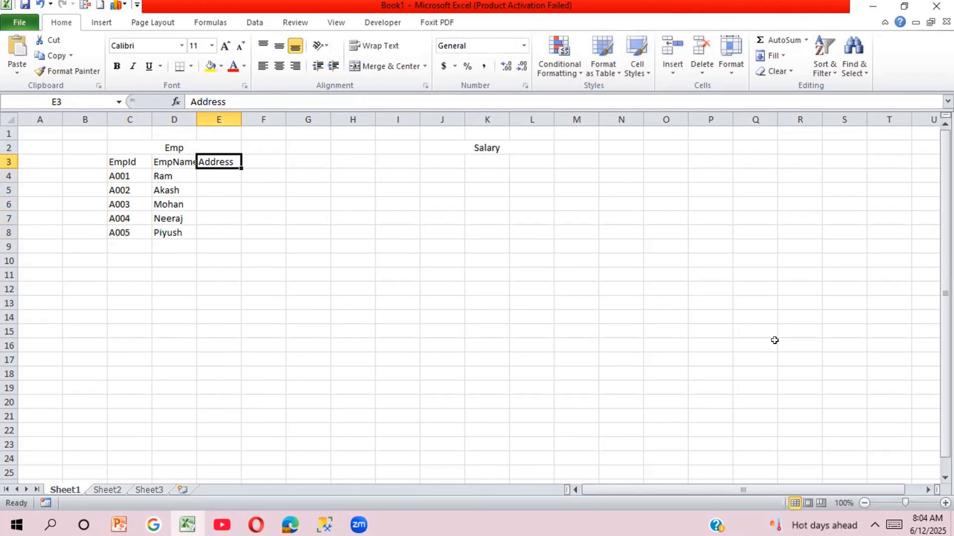
{"action": "type", "text": "City"}
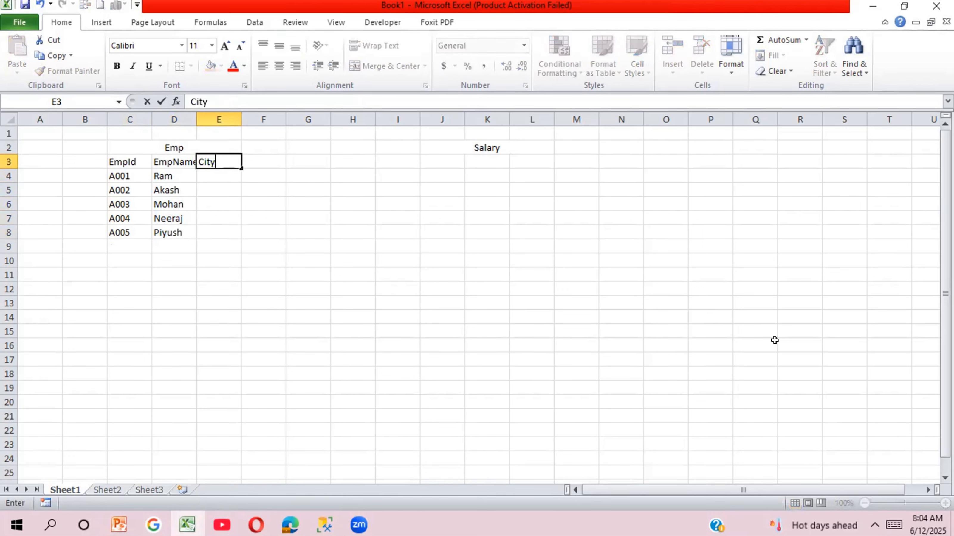
{"action": "key", "text": "Return"}
Fill the City column in E4:E8 with Delhi, Mumbai, Noida, Gurgaon and Faridabad.
{"action": "type", "text": "Delhi"}
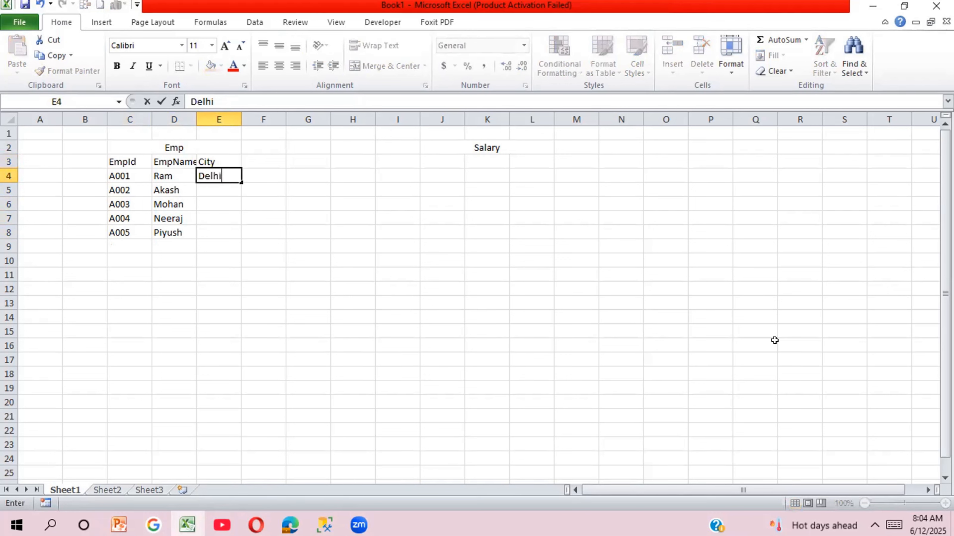
{"action": "key", "text": "Return"}
{"action": "type", "text": "Mumbai"}
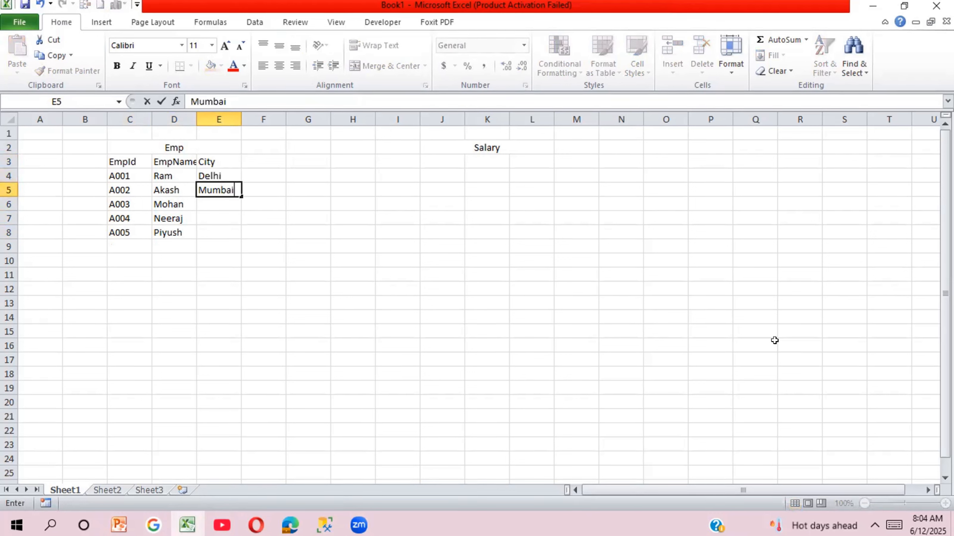
{"action": "key", "text": "Return"}
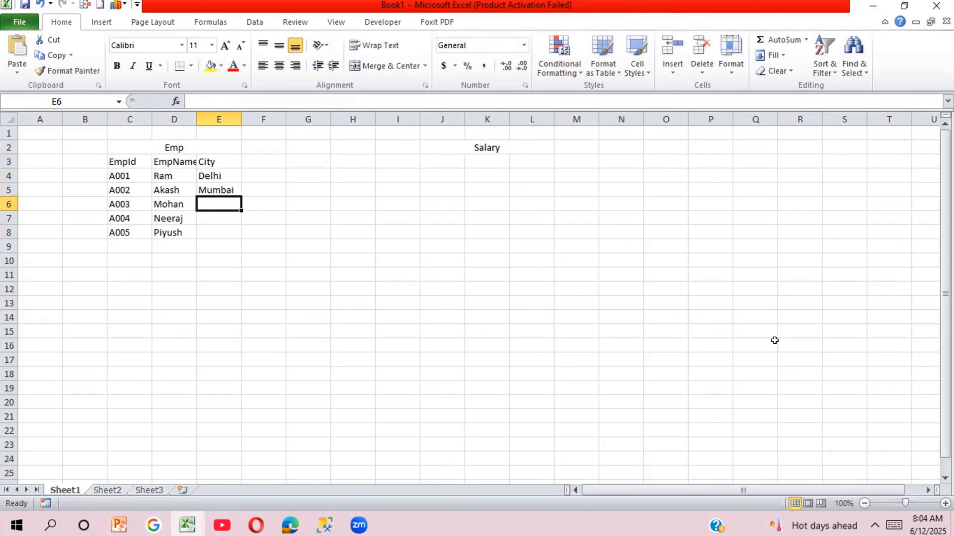
{"action": "type", "text": "Noida"}
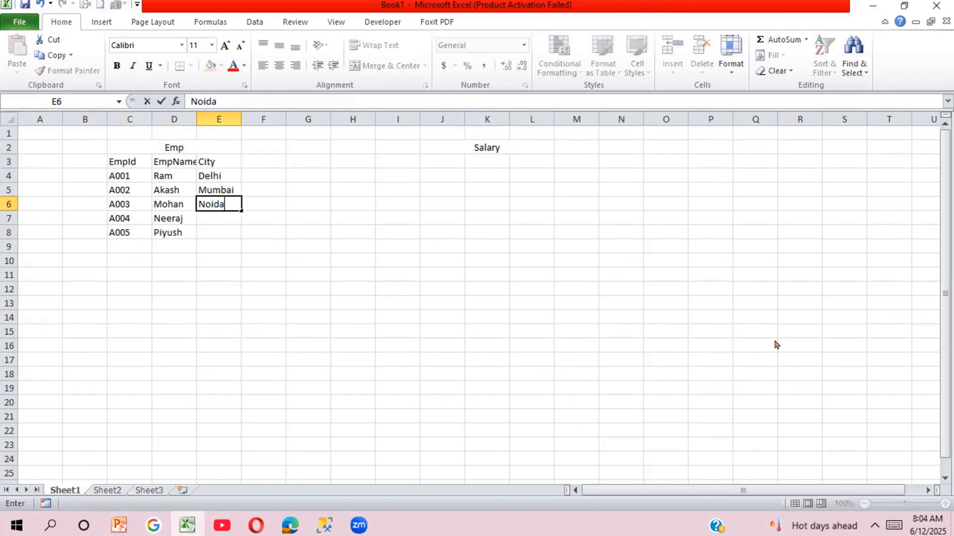
{"action": "key", "text": "Return"}
{"action": "type", "text": "Gurgaon"}
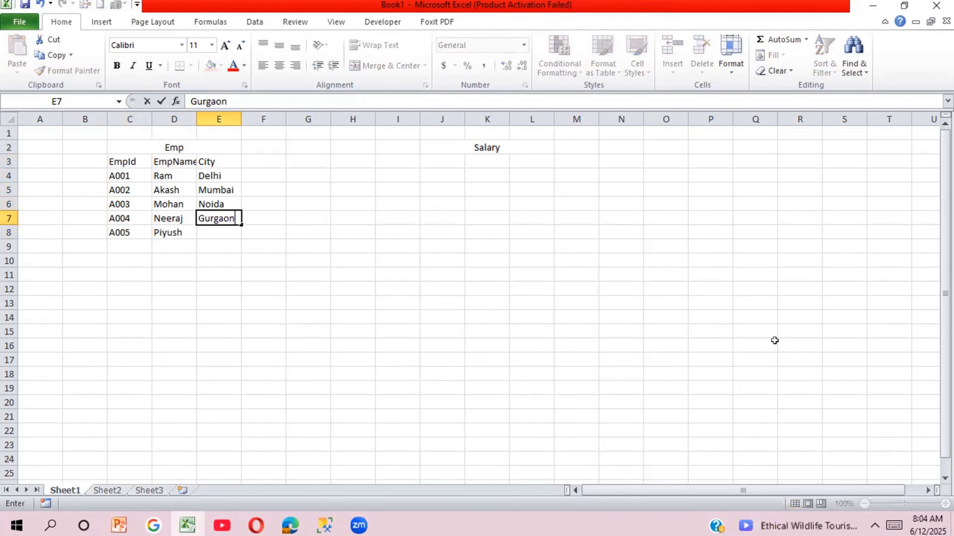
{"action": "key", "text": "Return"}
{"action": "type", "text": "Faridabad"}
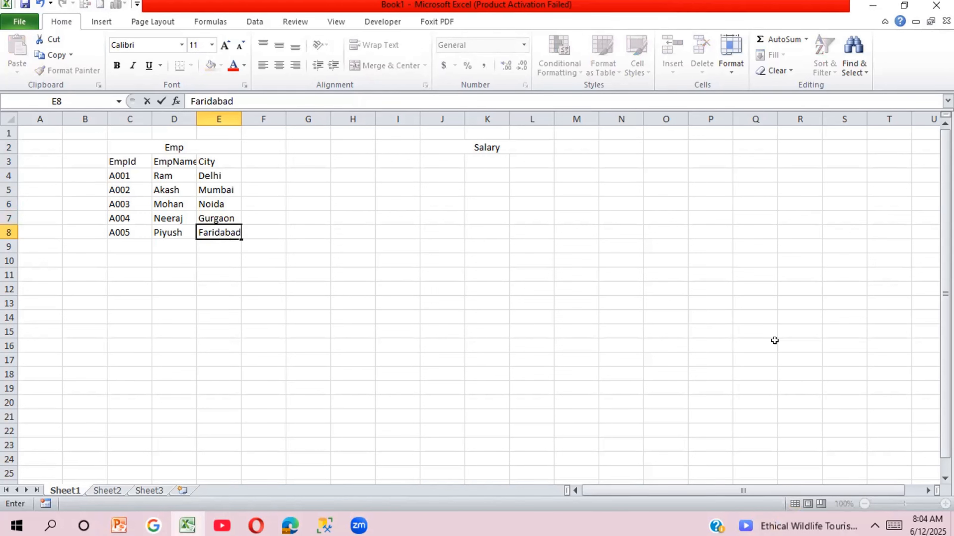
{"action": "key", "text": "Tab"}
Copy the EmpId column with its header from C3:C8 into the Salary table starting at J3.
{"action": "key", "text": "Up"}
{"action": "key", "text": "Up"}
{"action": "key", "text": "Up"}
{"action": "key", "text": "Up"}
{"action": "key", "text": "Up"}
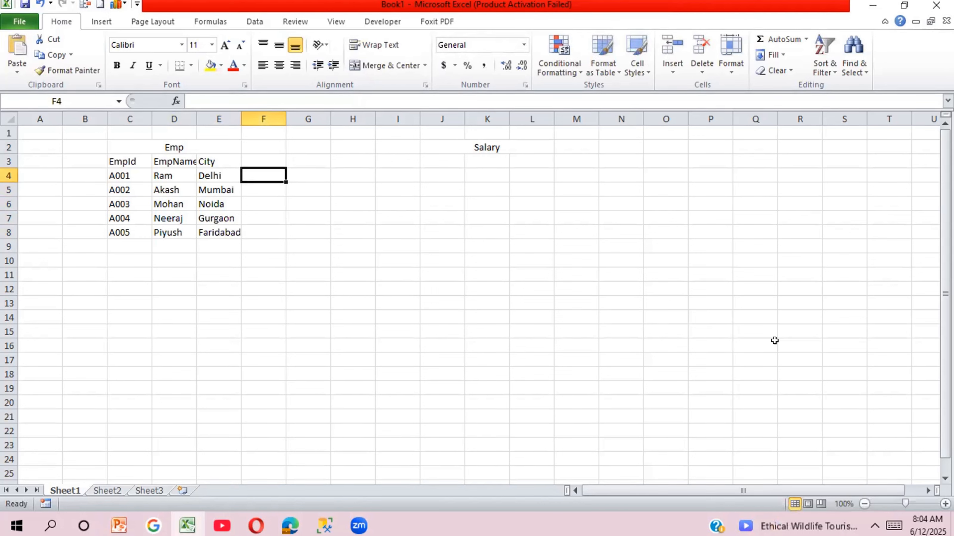
{"action": "key", "text": "Right"}
{"action": "key", "text": "Right"}
{"action": "key", "text": "Right"}
{"action": "key", "text": "Right"}
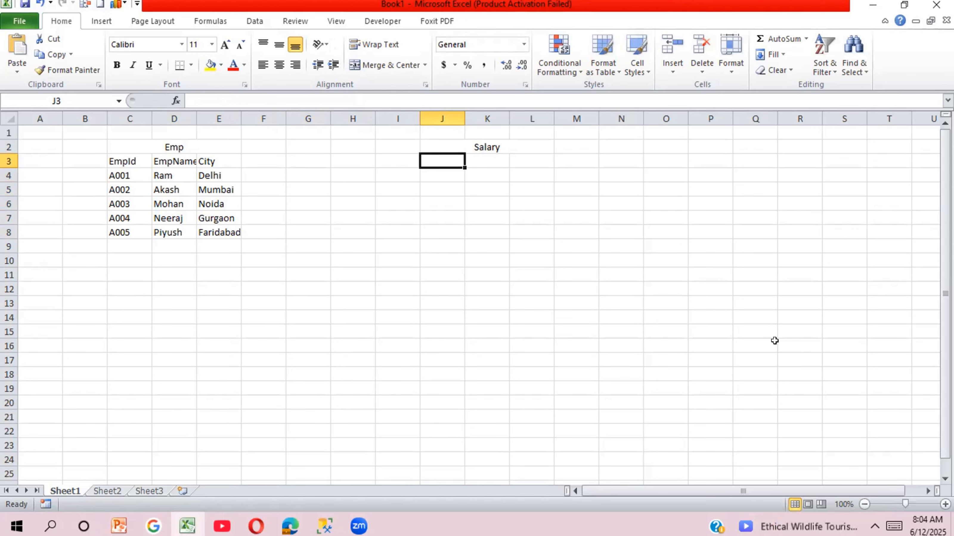
{"action": "key", "text": "Left"}
{"action": "key", "text": "Left"}
{"action": "key", "text": "Left"}
{"action": "key", "text": "Left"}
{"action": "key", "text": "Left"}
{"action": "key", "text": "Left"}
{"action": "key", "text": "Left"}
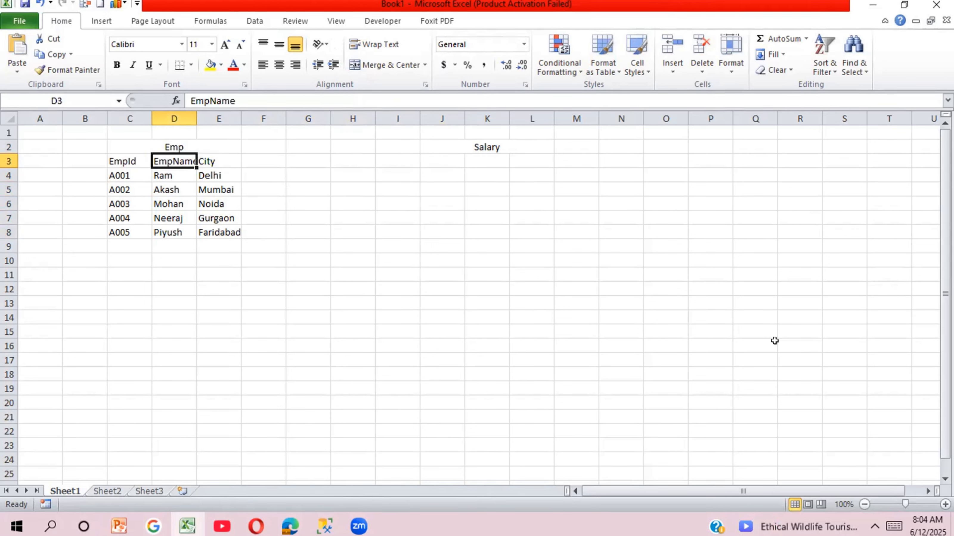
{"action": "key", "text": "ctrl+shift+Down"}
{"action": "key", "text": "ctrl+c"}
{"action": "key", "text": "Right"}
{"action": "key", "text": "Right"}
{"action": "key", "text": "Right"}
{"action": "key", "text": "Right"}
{"action": "key", "text": "Right"}
{"action": "key", "text": "Right"}
{"action": "key", "text": "Right"}
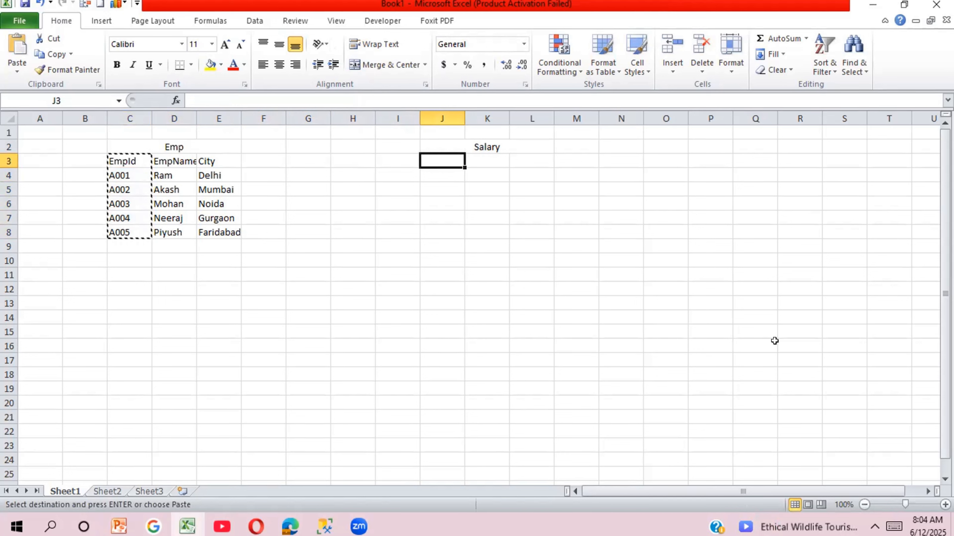
{"action": "key", "text": "ctrl+v"}
Enter Salary in K3 and Deduction in L3 as the Salary table's remaining column headers.
{"action": "key", "text": "Right"}
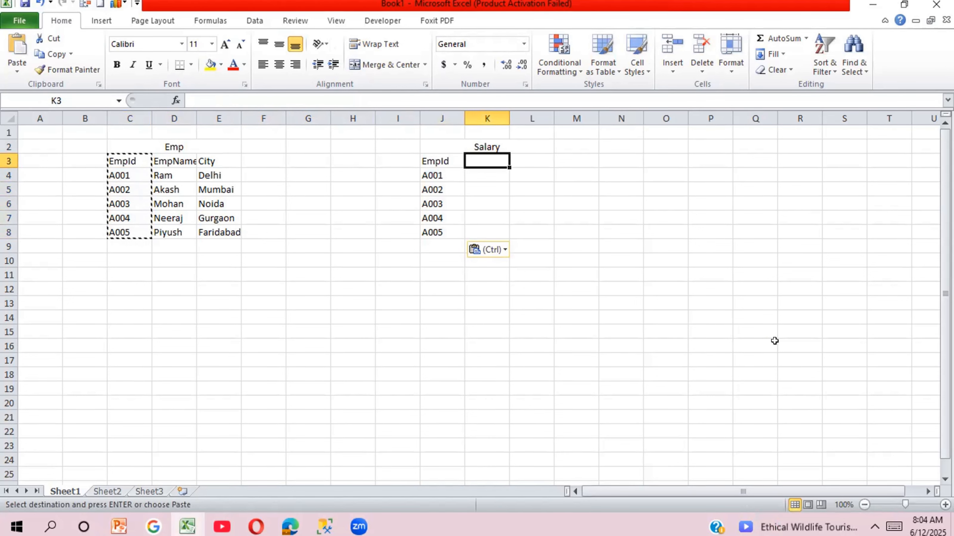
{"action": "type", "text": "S"}
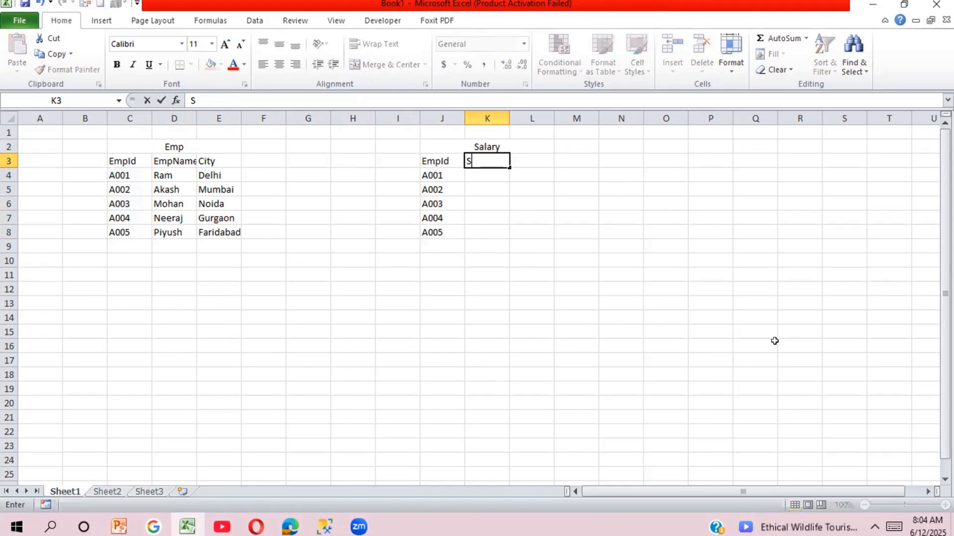
{"action": "type", "text": "alary"}
{"action": "key", "text": "Tab"}
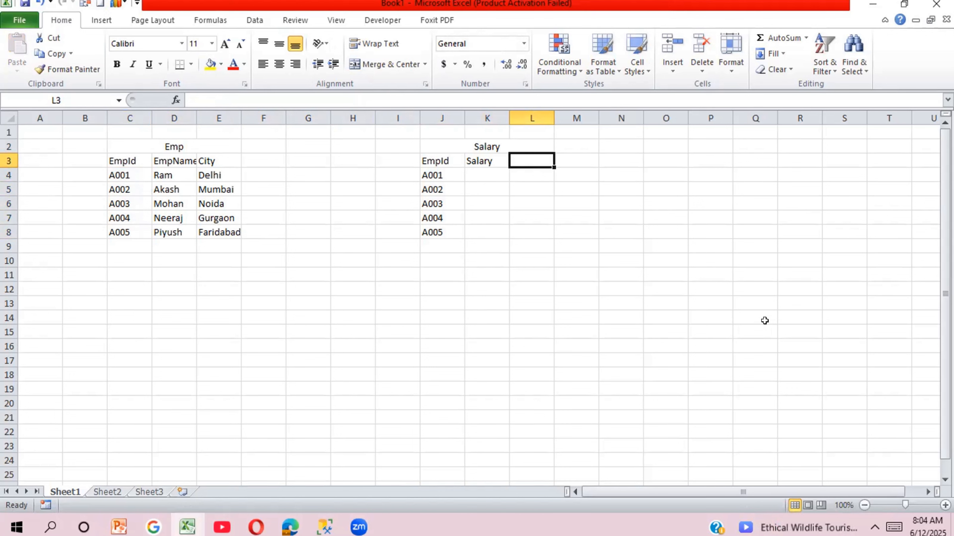
{"action": "type", "text": "Ph"}
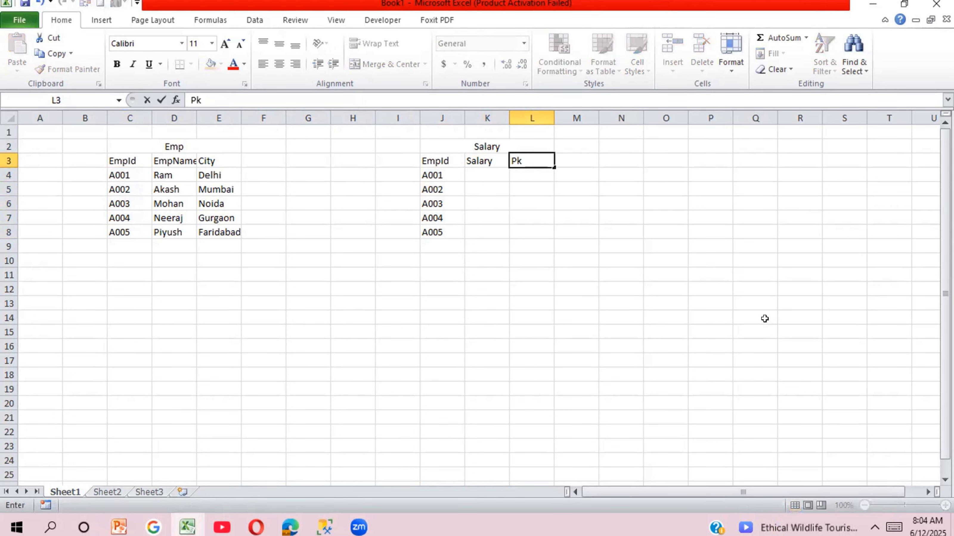
{"action": "key", "text": "BackSpace"}
{"action": "key", "text": "BackSpace"}
{"action": "type", "text": "Deduction"}
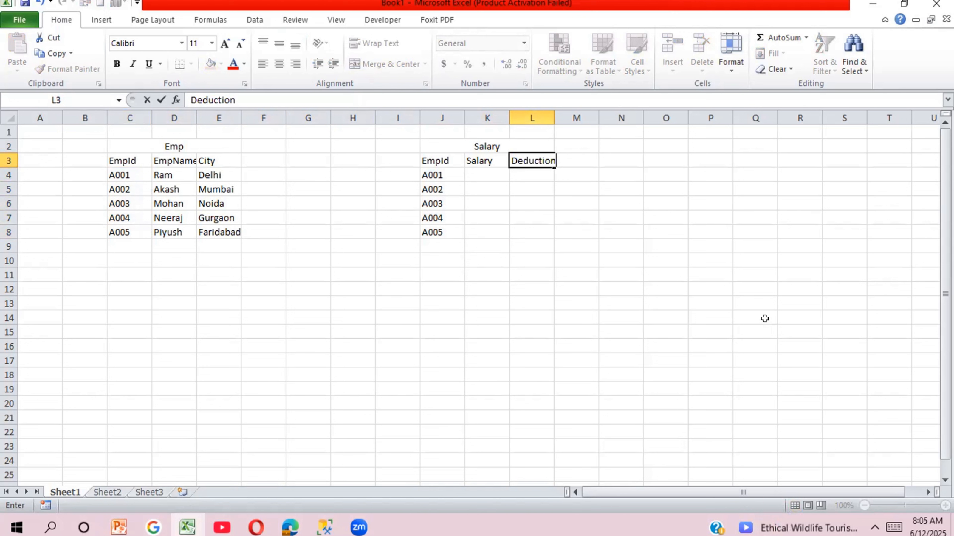
{"action": "key", "text": "Return"}
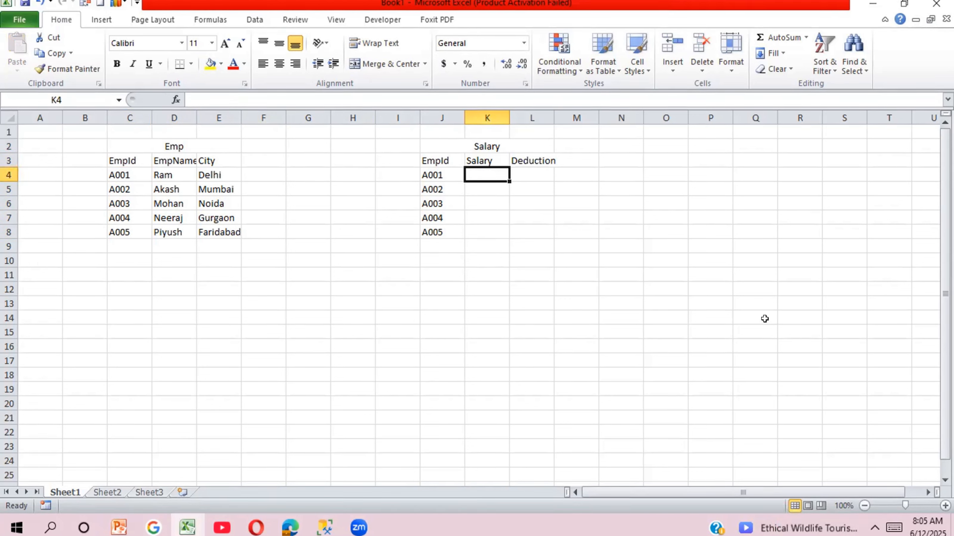
Fill the Salary column in K4:K8 with 90000, 34000, 30000, 23000 and 85000.
{"action": "type", "text": "9000"}
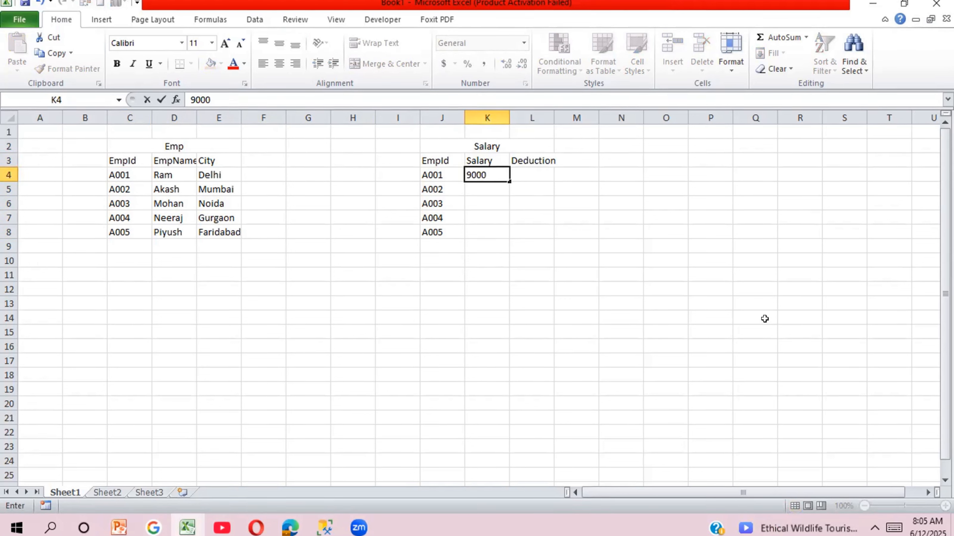
{"action": "type", "text": "0"}
{"action": "key", "text": "Return"}
{"action": "type", "text": "34000"}
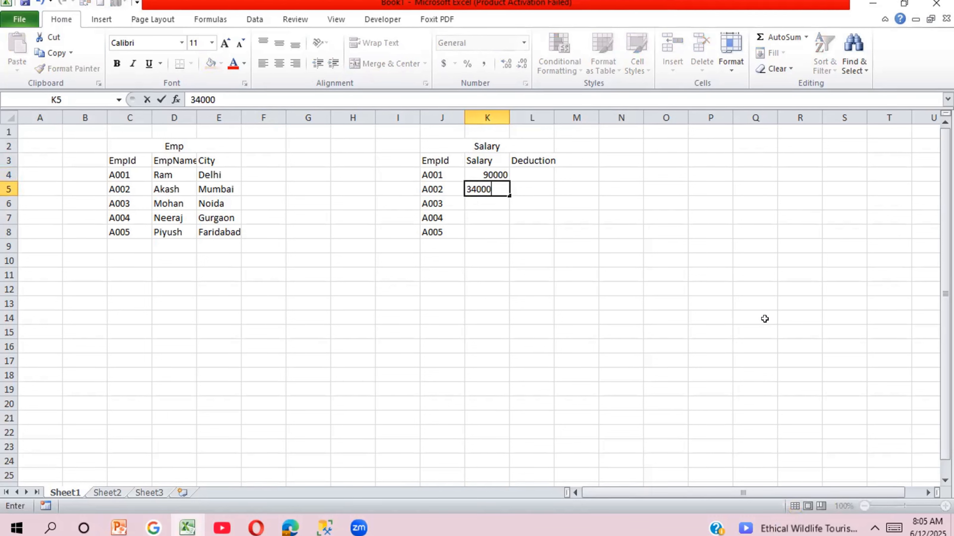
{"action": "key", "text": "Return"}
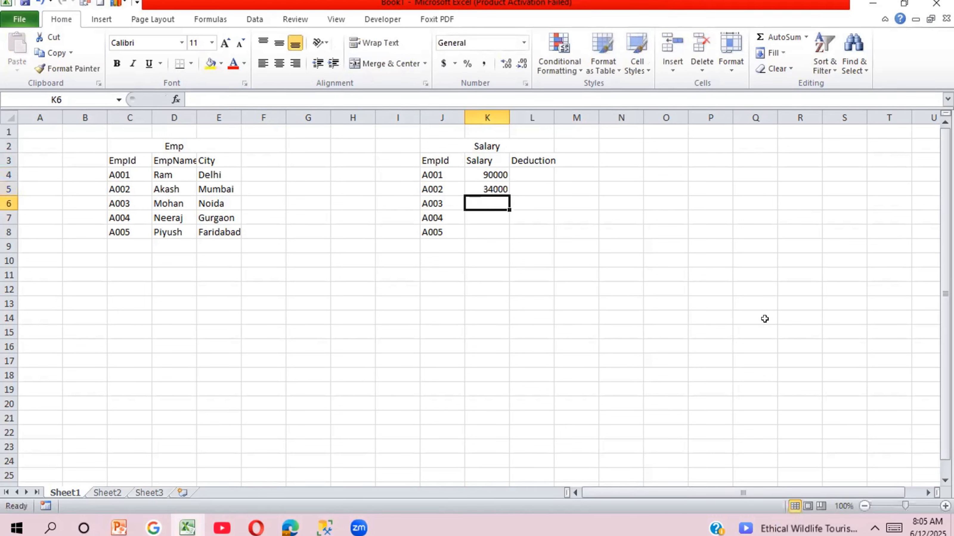
{"action": "type", "text": "30000"}
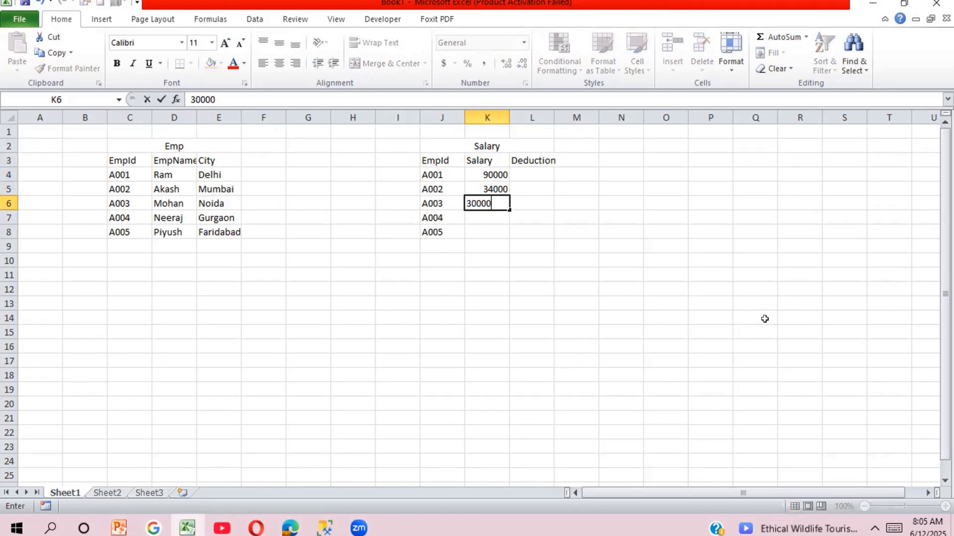
{"action": "key", "text": "Return"}
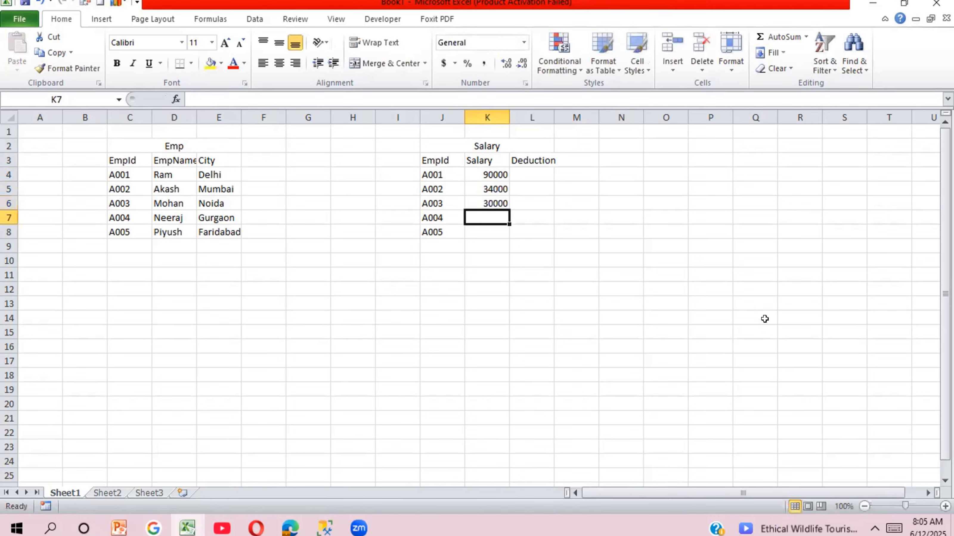
{"action": "type", "text": "23000"}
{"action": "key", "text": "Return"}
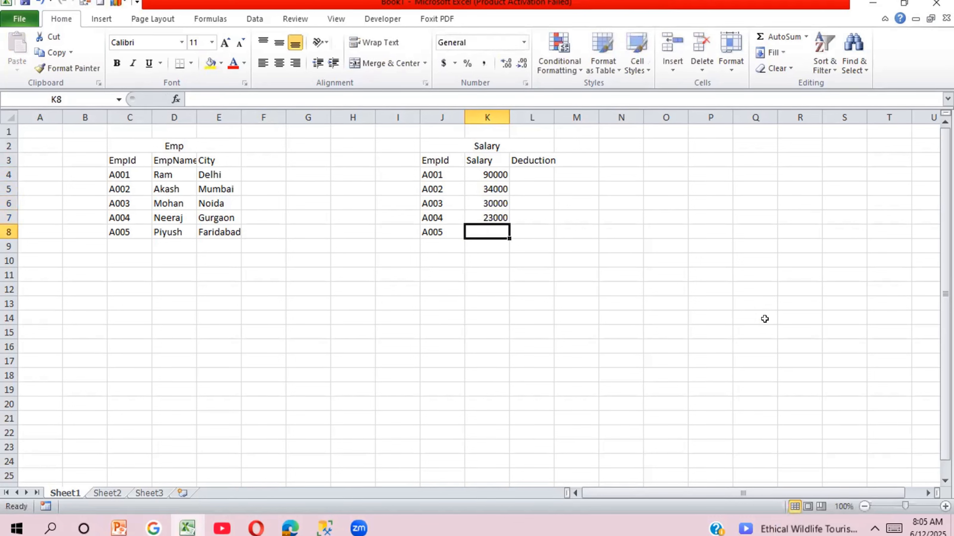
{"action": "type", "text": "85000"}
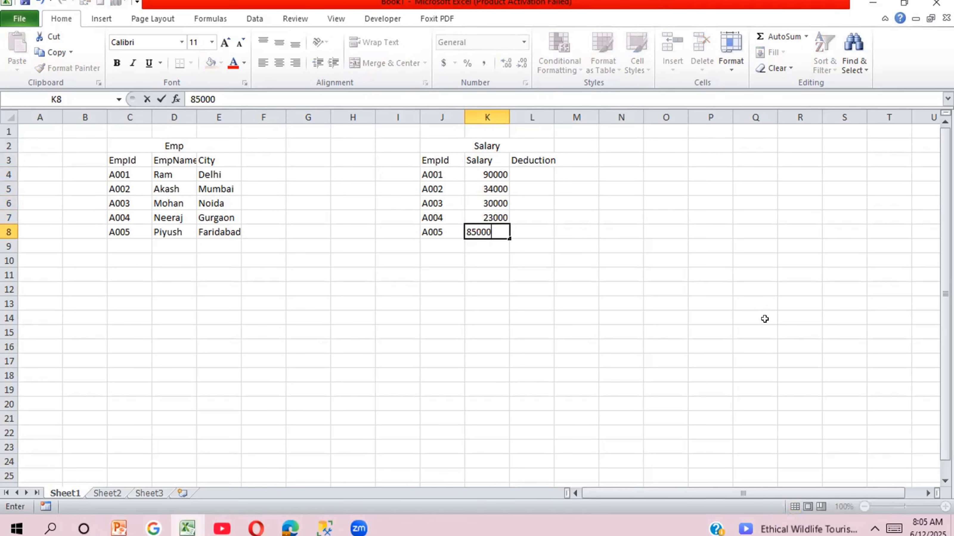
{"action": "key", "text": "Return"}
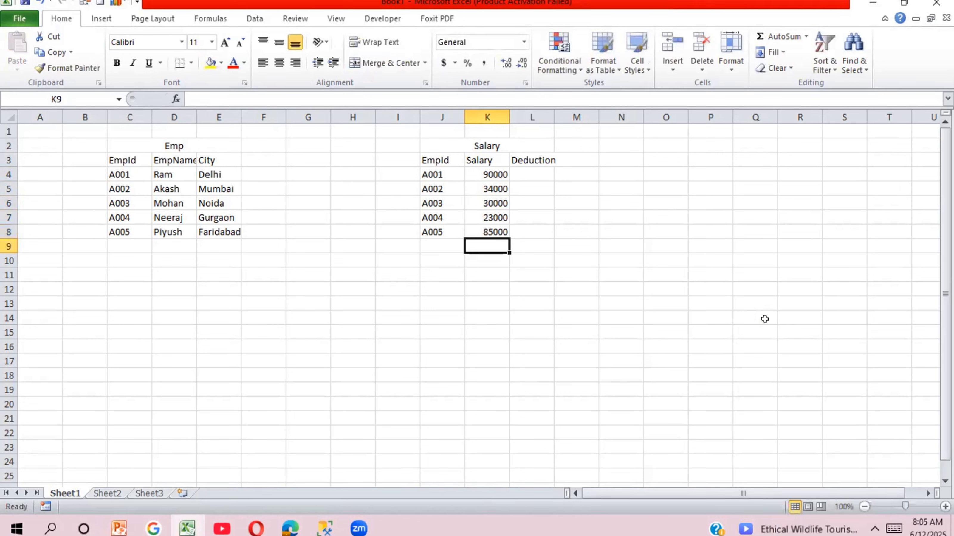
Fill the Deduction column in L4:L8 with 10000, 3400, 2300, 5600 and 5000.
{"action": "key", "text": "Up"}
{"action": "key", "text": "Up"}
{"action": "key", "text": "Up"}
{"action": "key", "text": "Up"}
{"action": "key", "text": "Up"}
{"action": "key", "text": "Right"}
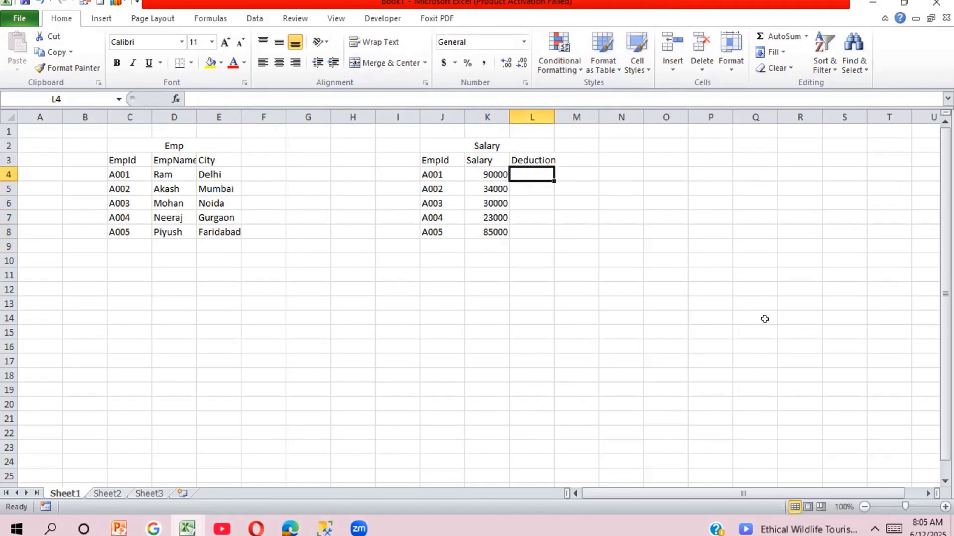
{"action": "type", "text": "10000"}
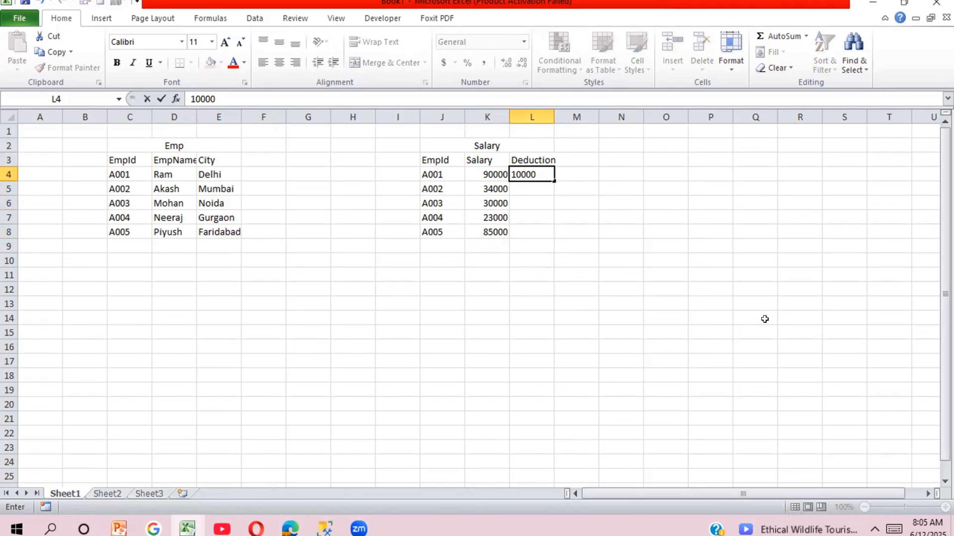
{"action": "key", "text": "Return"}
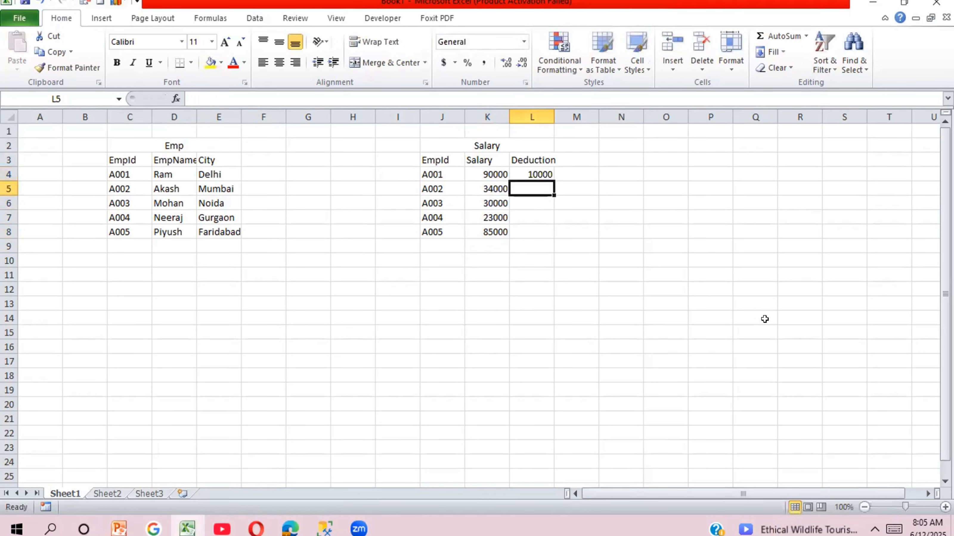
{"action": "type", "text": "3400"}
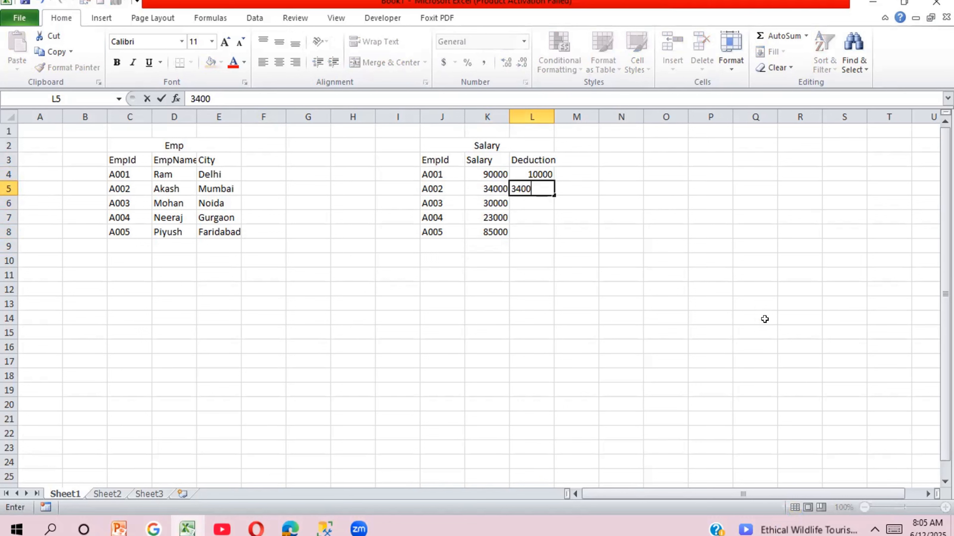
{"action": "key", "text": "Return"}
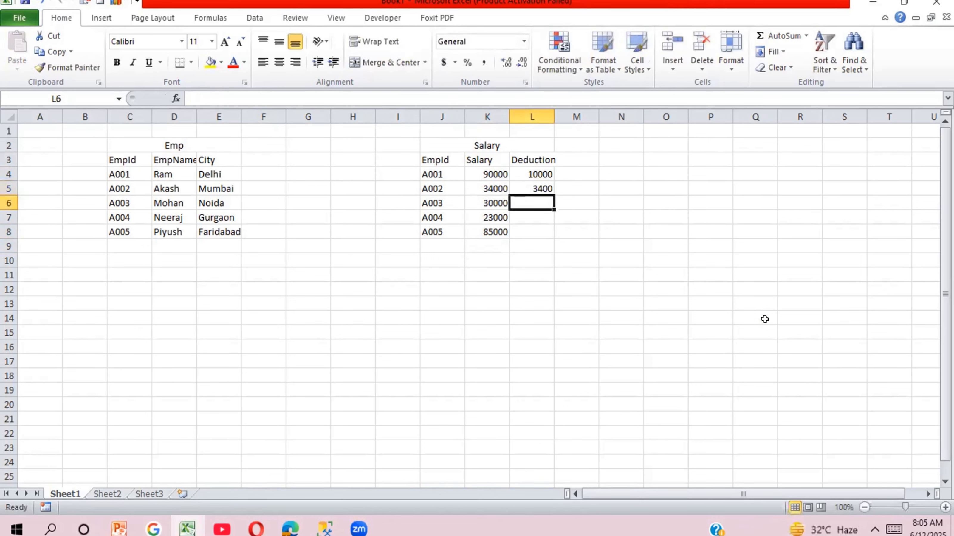
{"action": "type", "text": "23000"}
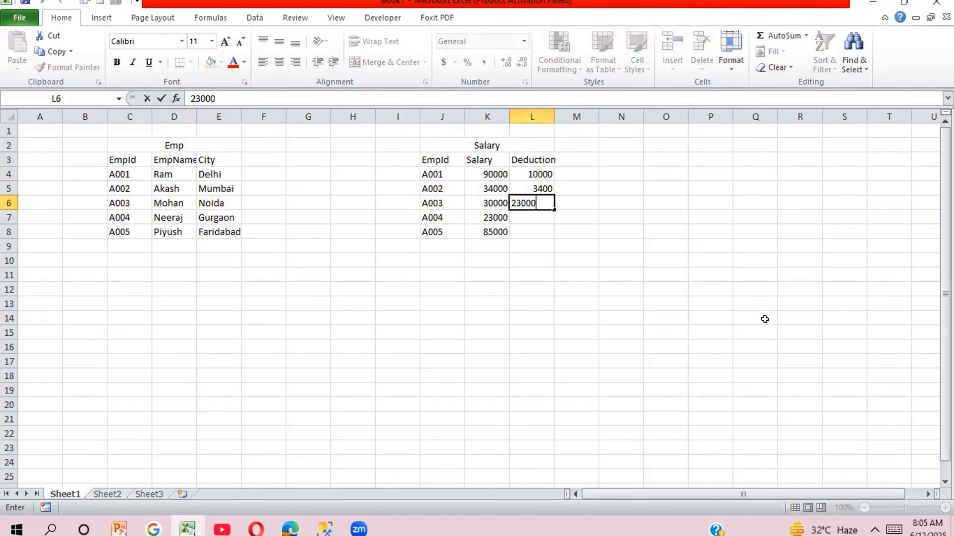
{"action": "key", "text": "Return"}
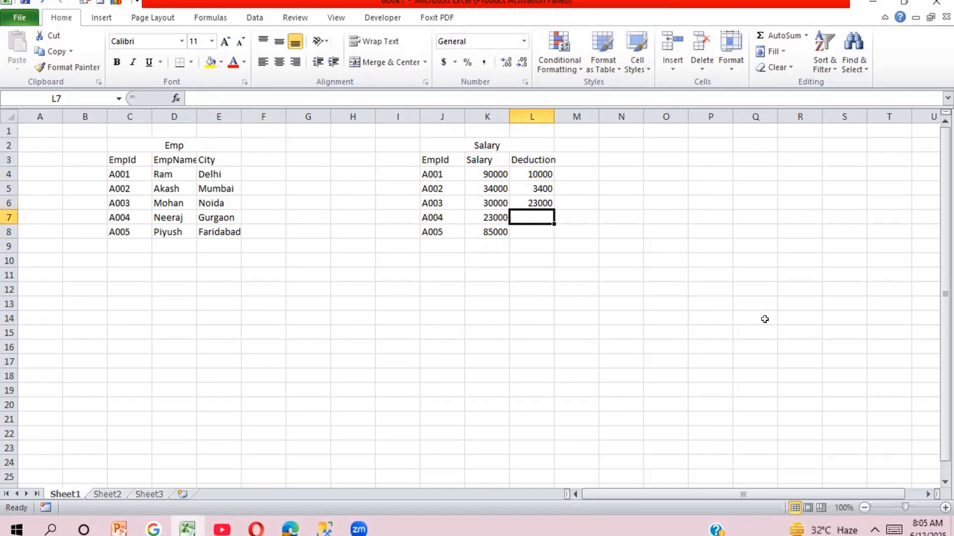
{"action": "key", "text": "Up"}
{"action": "type", "text": "2300"}
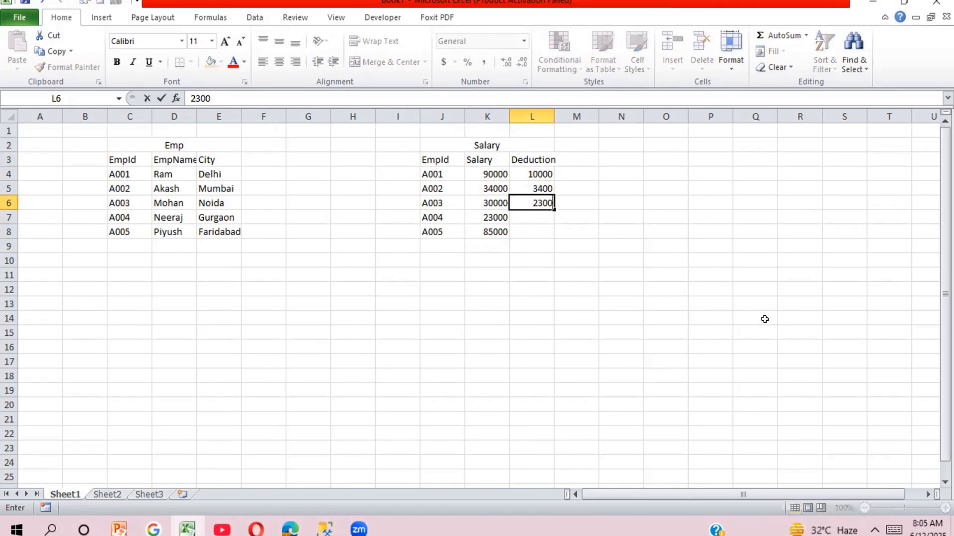
{"action": "key", "text": "Return"}
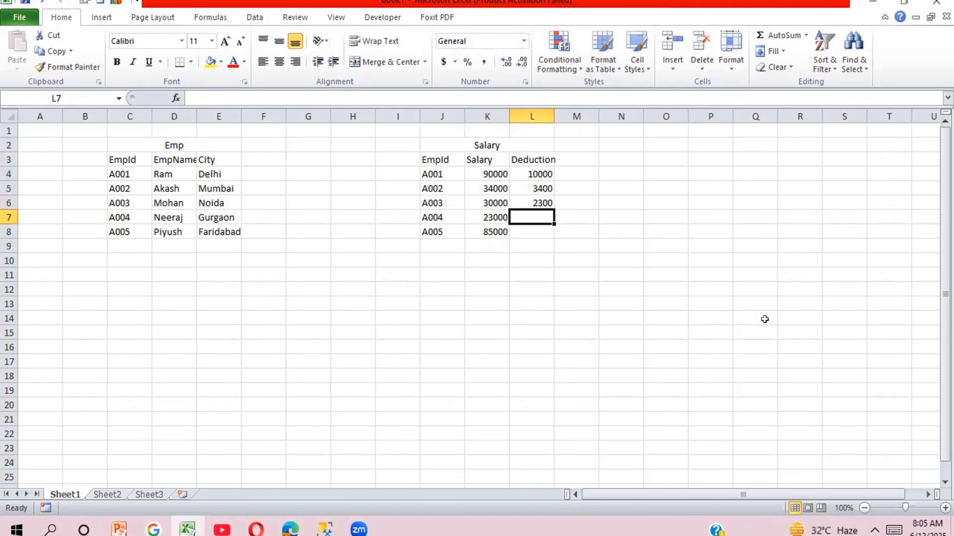
{"action": "type", "text": "56000"}
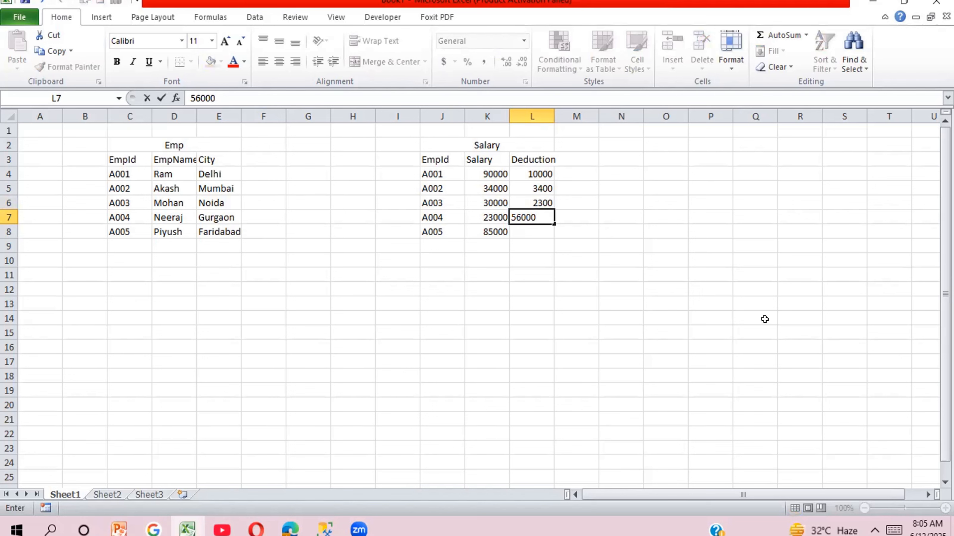
{"action": "key", "text": "BackSpace"}
{"action": "key", "text": "Return"}
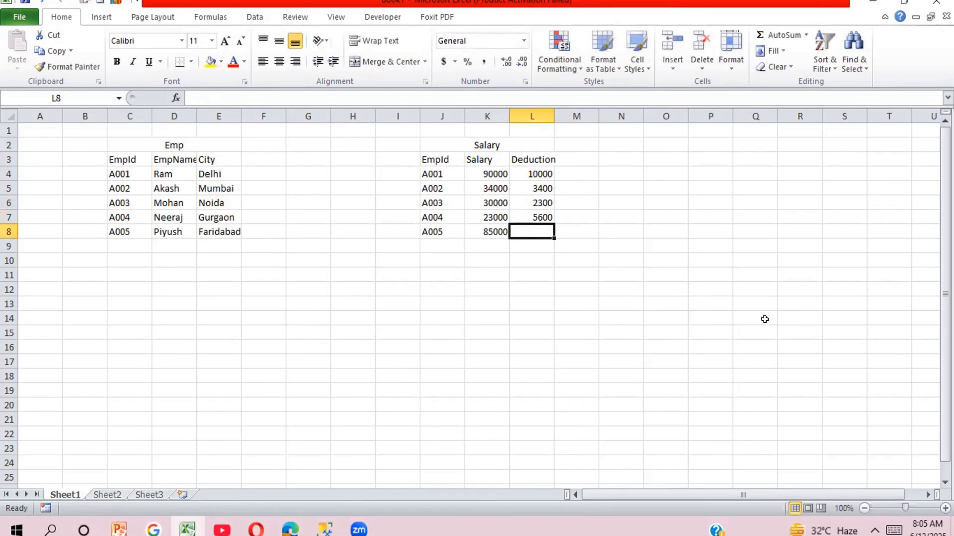
{"action": "type", "text": "5000"}
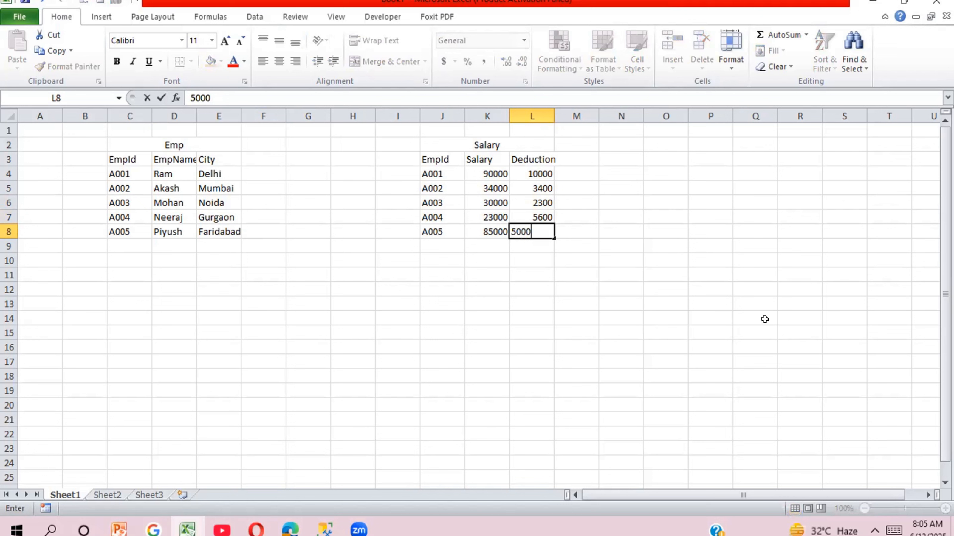
{"action": "key", "text": "Return"}
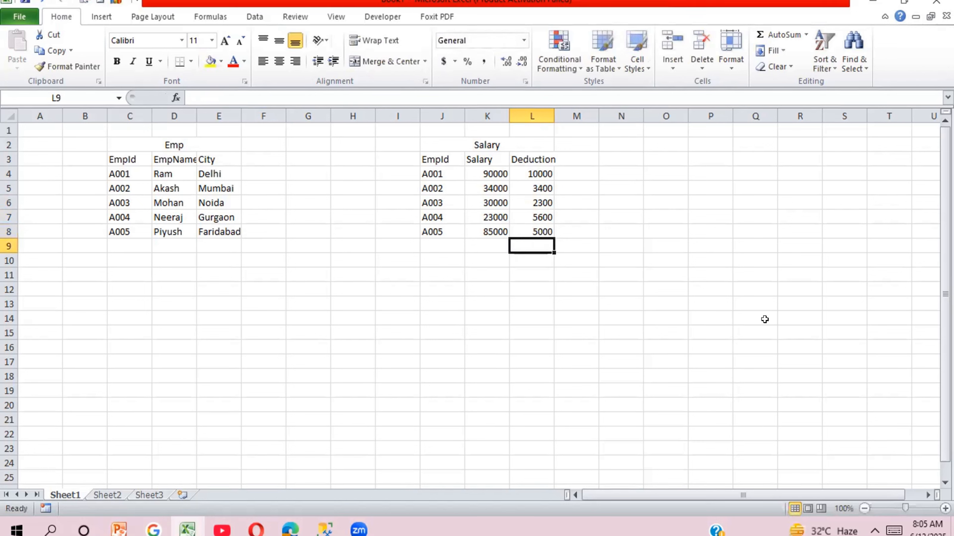
Compare the EmpId entries of the Emp table with the matching ones in the Salary table, focusing on A001.
{"action": "key", "text": "Up"}
{"action": "key", "text": "Up"}
{"action": "key", "text": "Up"}
{"action": "key", "text": "Up"}
{"action": "key", "text": "Up"}
{"action": "key", "text": "Up"}
{"action": "key", "text": "Left"}
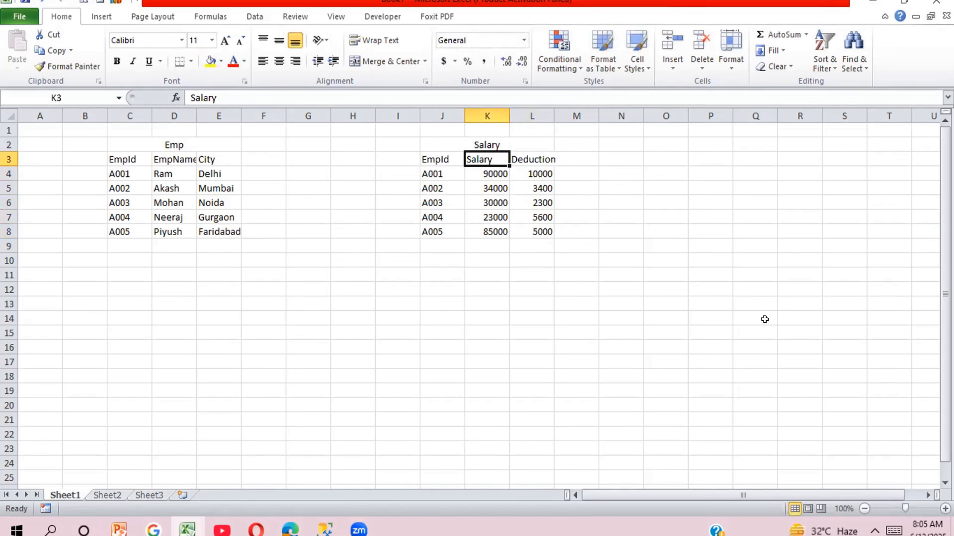
{"action": "key", "text": "Left"}
{"action": "key", "text": "Left"}
{"action": "key", "text": "Left"}
{"action": "key", "text": "Left"}
{"action": "key", "text": "Left"}
{"action": "key", "text": "Left"}
{"action": "key", "text": "Left"}
{"action": "key", "text": "Left"}
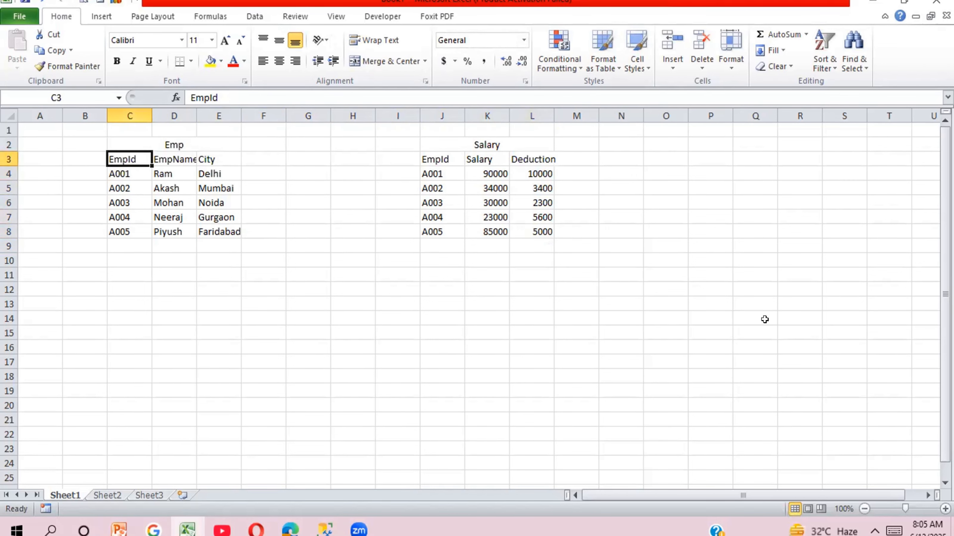
{"action": "left_click", "coordinate": [483, 140]}
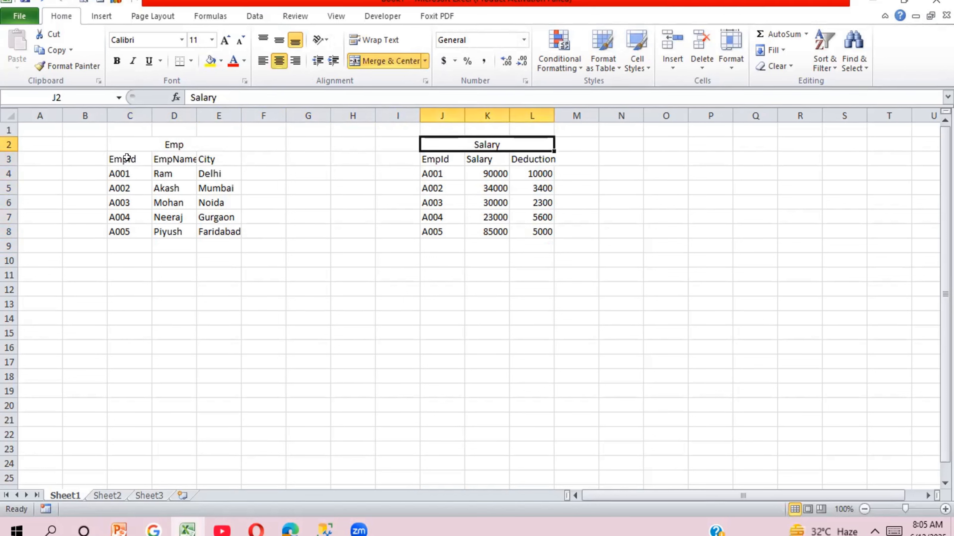
{"action": "left_click", "coordinate": [121, 173]}
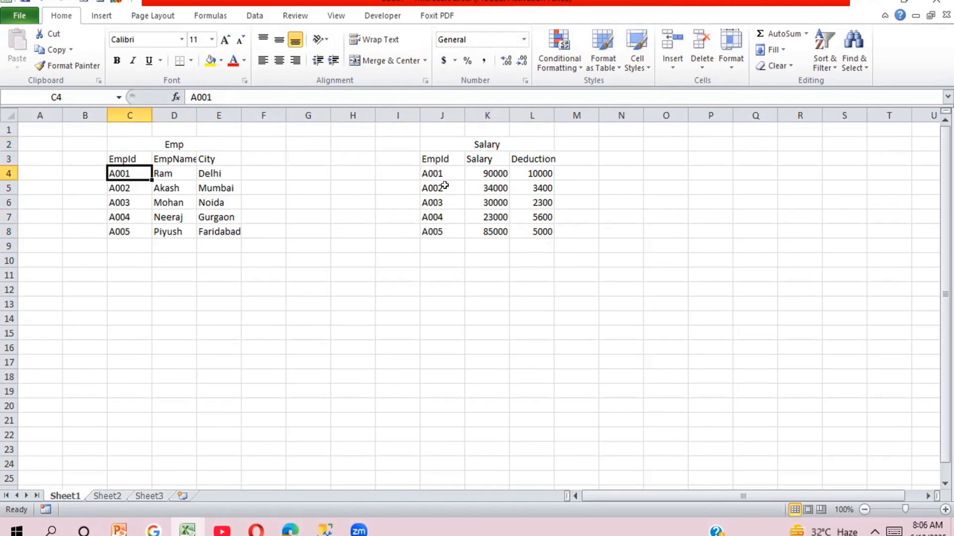
{"action": "left_click", "coordinate": [451, 171]}
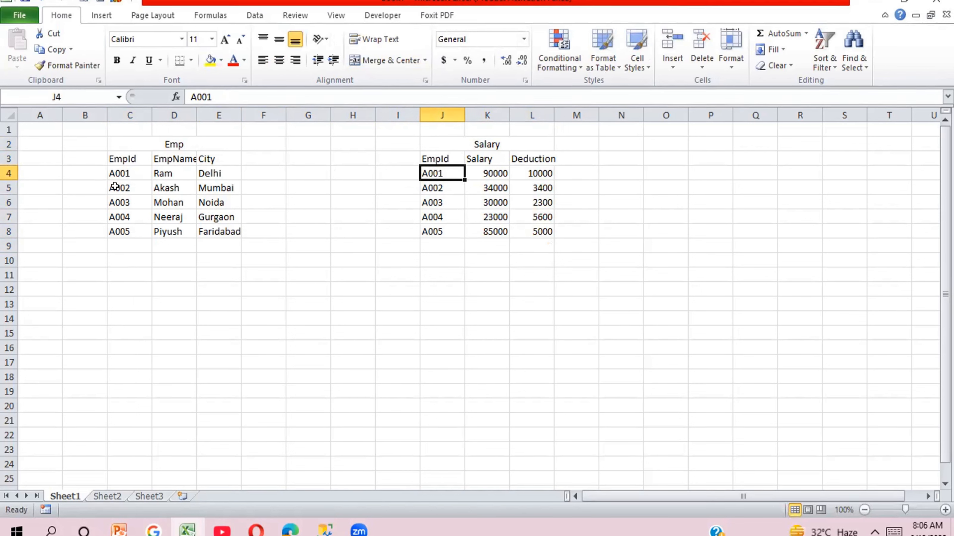
{"action": "left_click", "coordinate": [122, 173]}
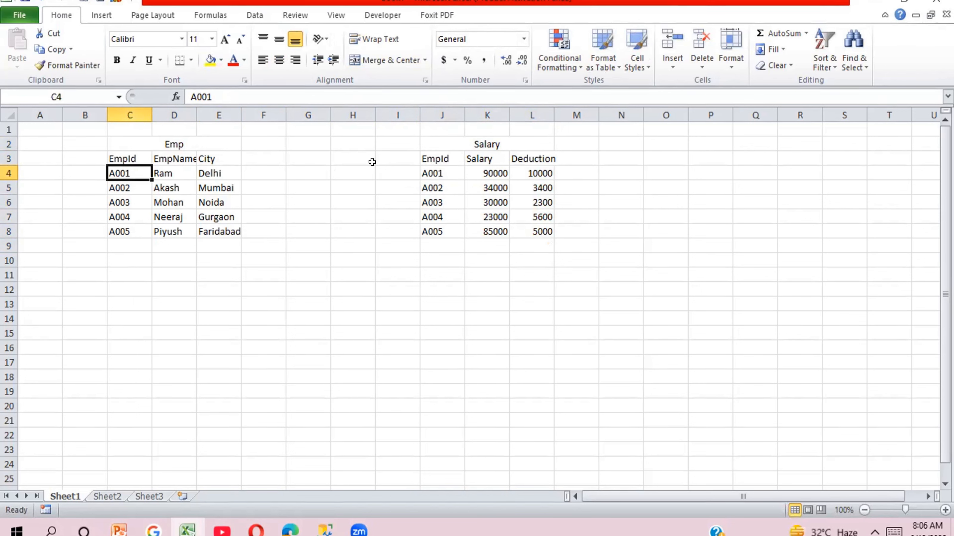
Clear the Salary table's headers and records from J3:L8, keeping its merged title cell.
{"action": "left_click", "coordinate": [453, 170]}
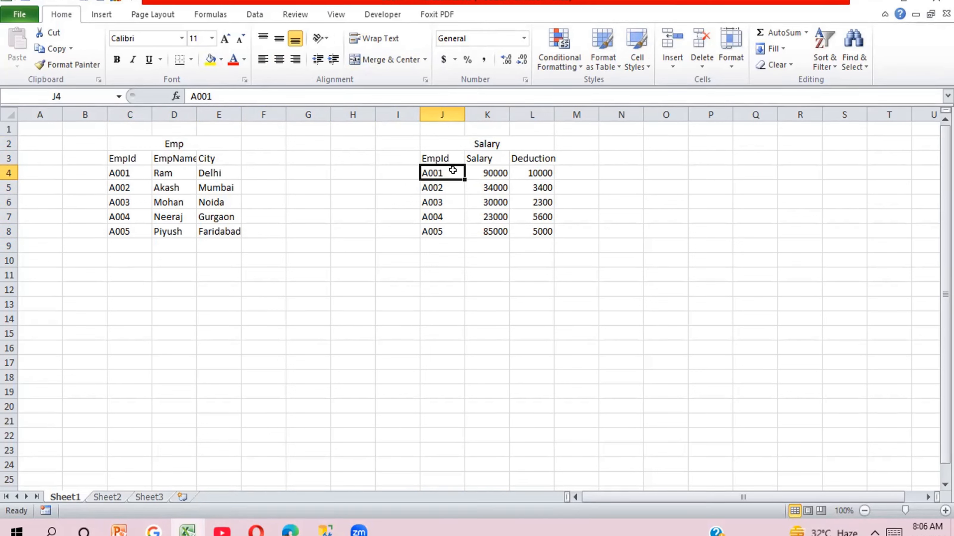
{"action": "key", "text": "Up"}
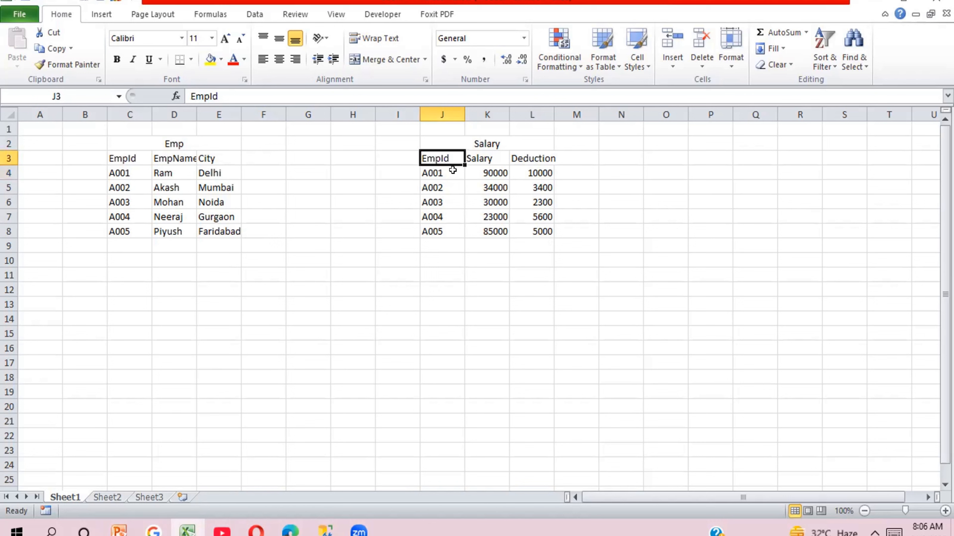
{"action": "key", "text": "ctrl+shift+Right"}
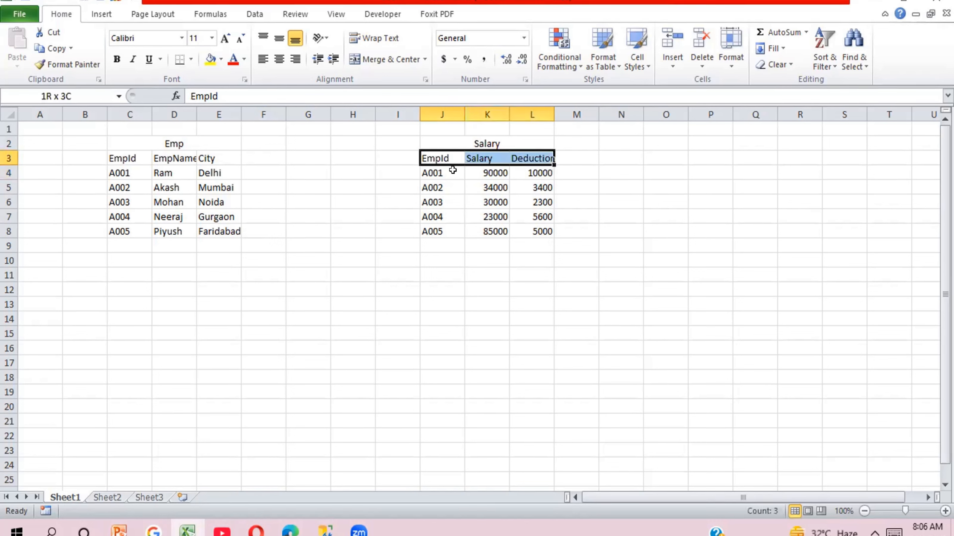
{"action": "key", "text": "ctrl+shift+Down"}
{"action": "key", "text": "Delete"}
Change the second table's title in the merged cell J2 to Processed Salary.
{"action": "key", "text": "Up"}
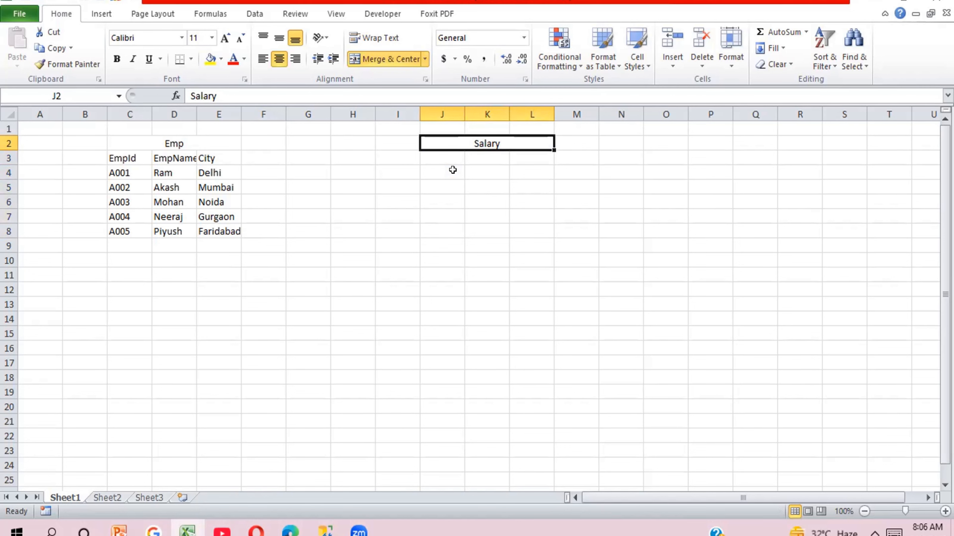
{"action": "type", "text": "Processed"}
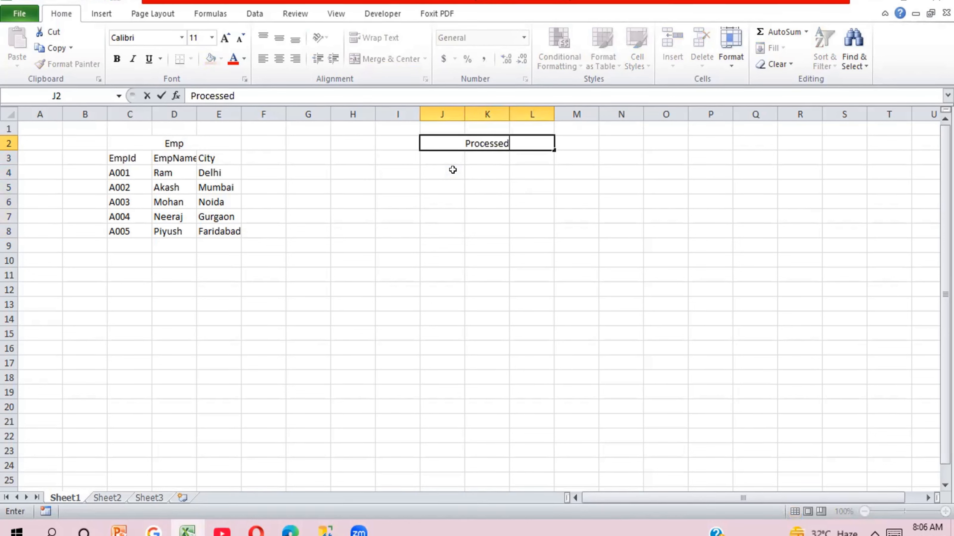
{"action": "type", "text": " Salary"}
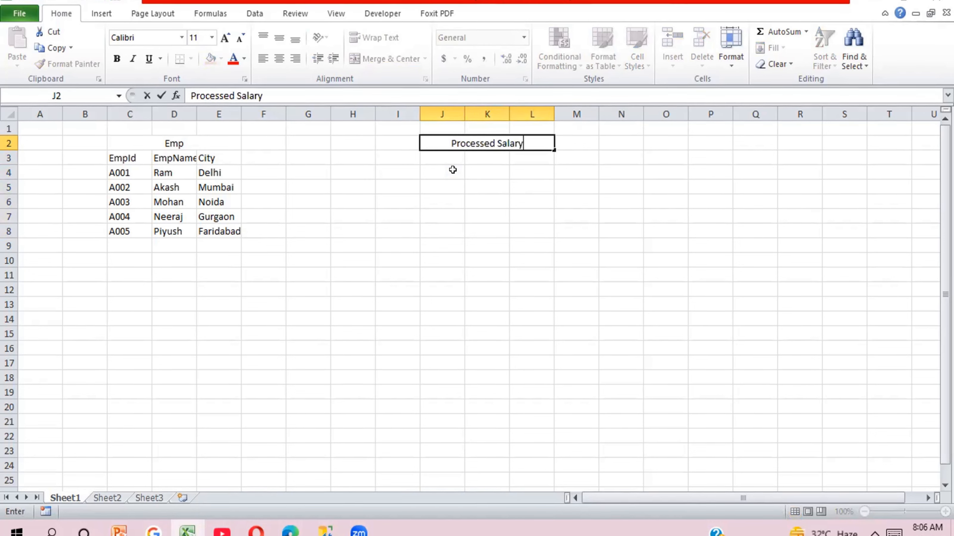
{"action": "key", "text": "Return"}
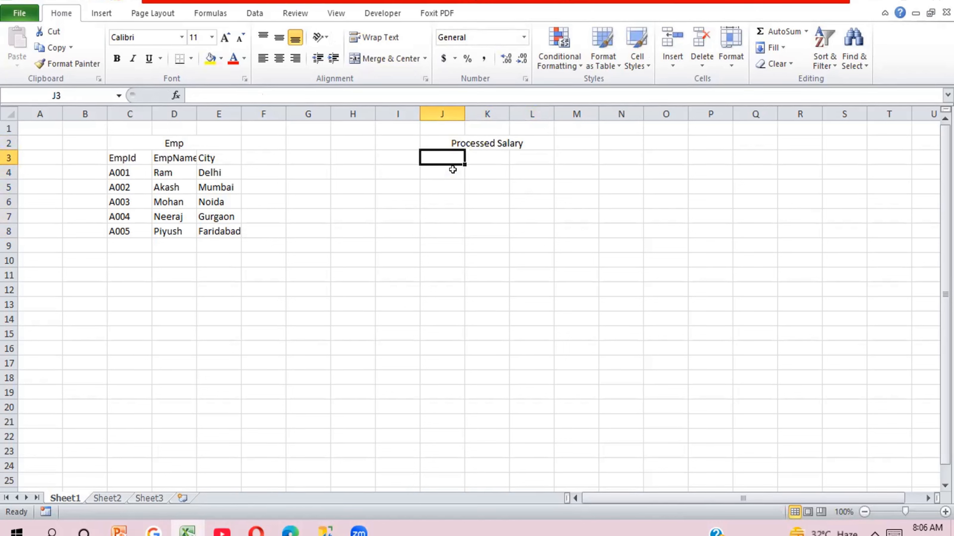
Enter Month Year in J3 and Salary in K3 as column headers of the Processed Salary table.
{"action": "type", "text": "Month"}
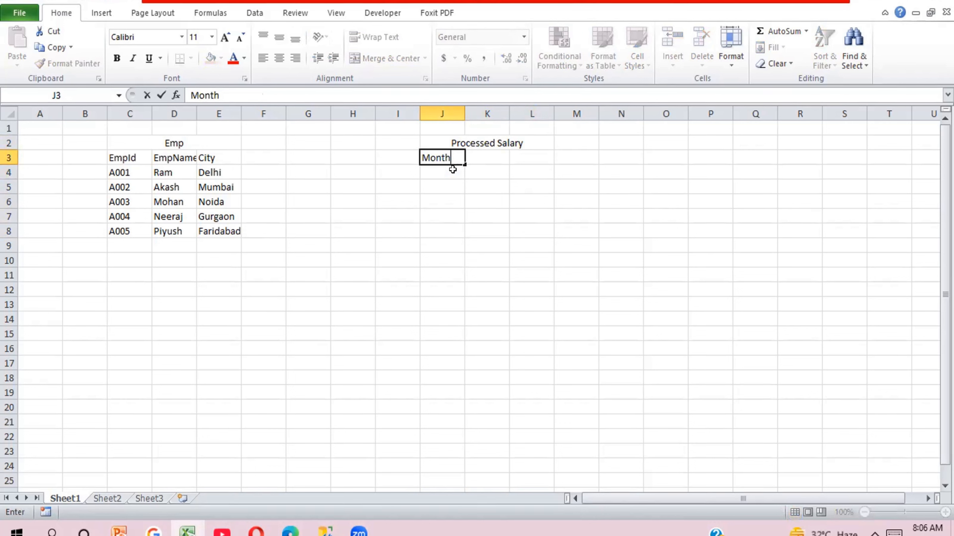
{"action": "type", "text": " Year"}
{"action": "key", "text": "Return"}
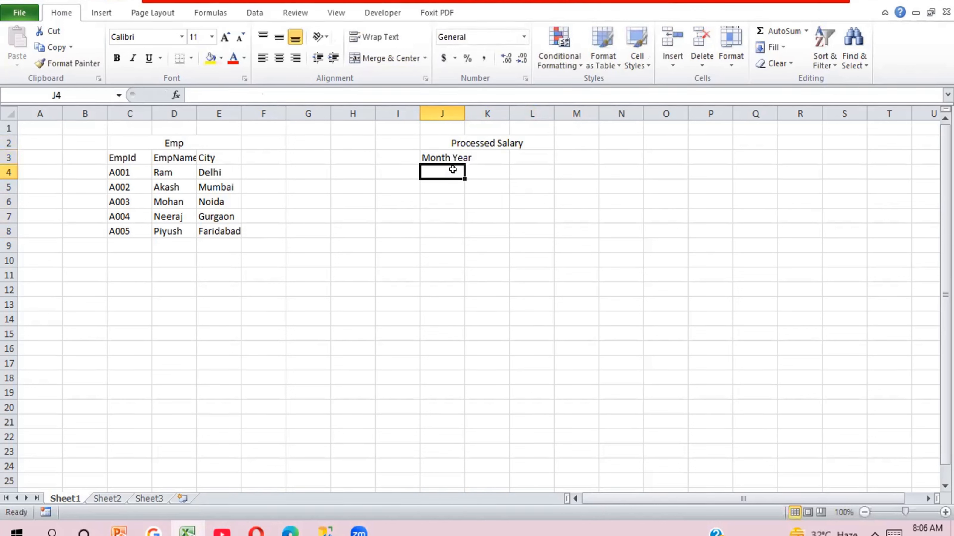
{"action": "key", "text": "Up"}
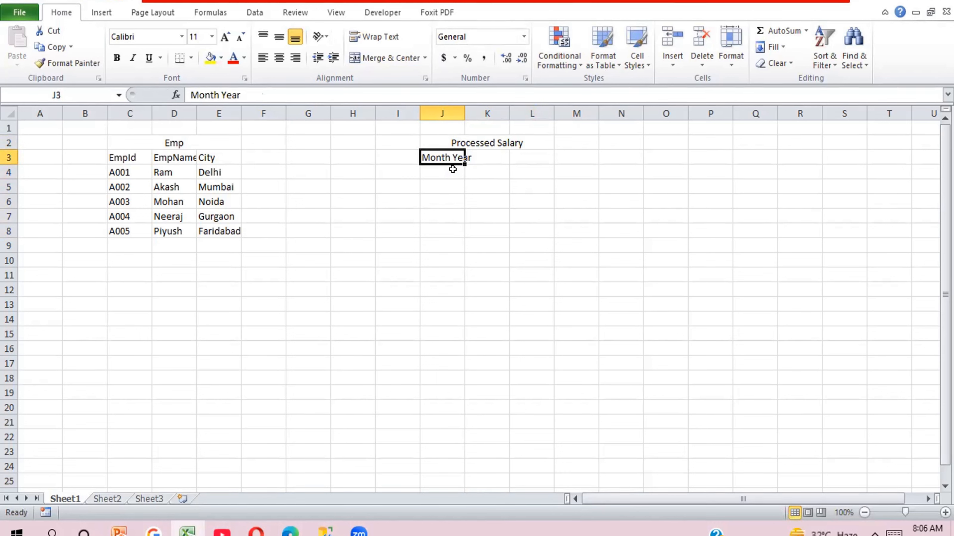
{"action": "key", "text": "Right"}
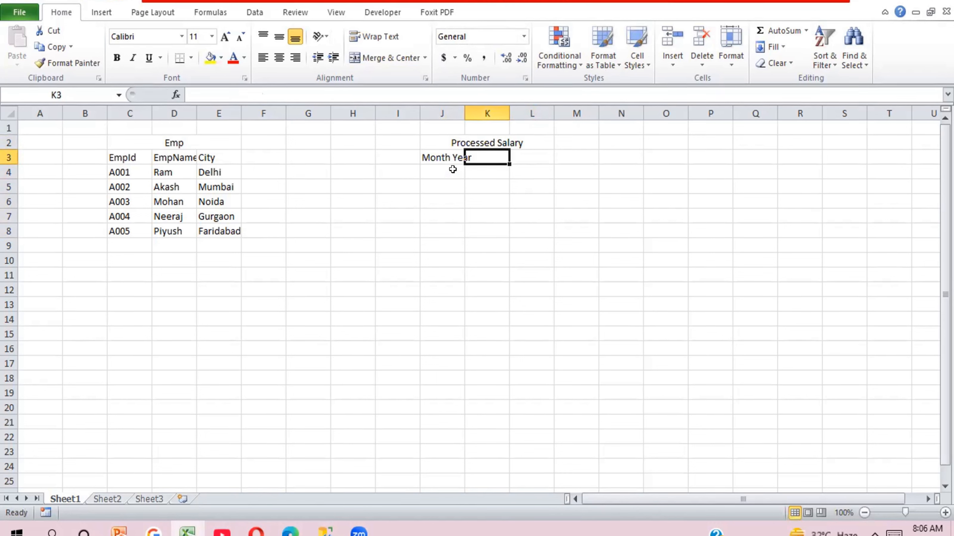
{"action": "type", "text": "Salary"}
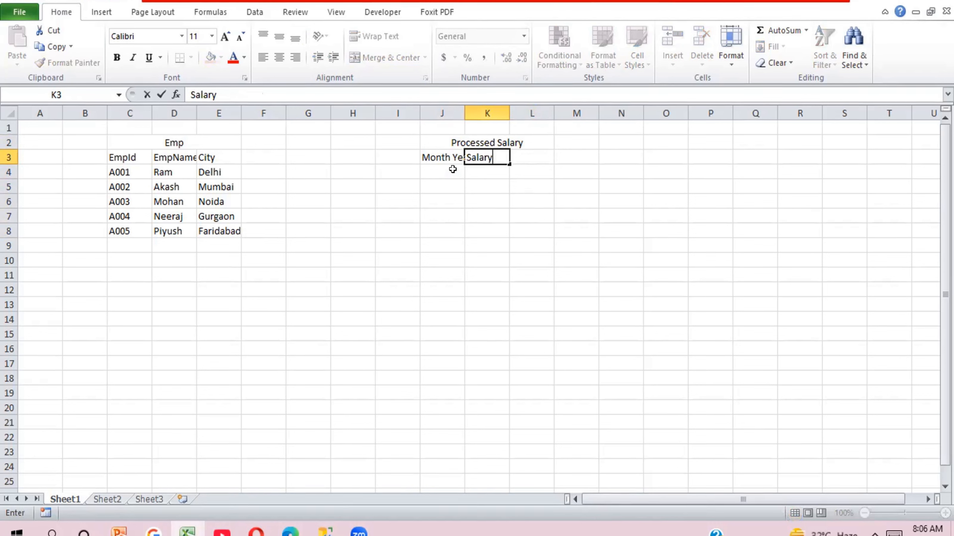
{"action": "key", "text": "Right"}
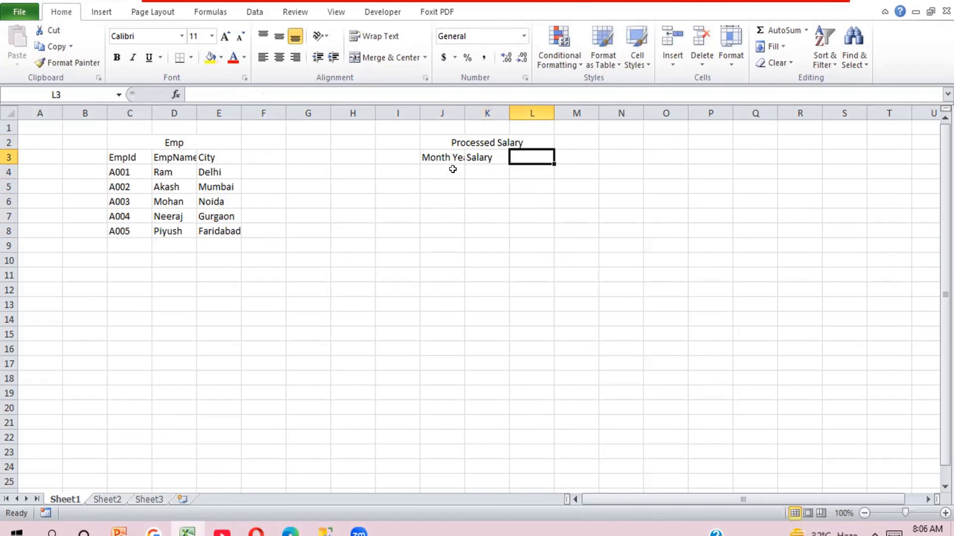
Copy the Month Year and Salary headers from J3:K3 one column over into K3:L3.
{"action": "key", "text": "Left"}
{"action": "key", "text": "Left"}
{"action": "key", "text": "Left"}
{"action": "key", "text": "Right"}
{"action": "key", "text": "shift+Right"}
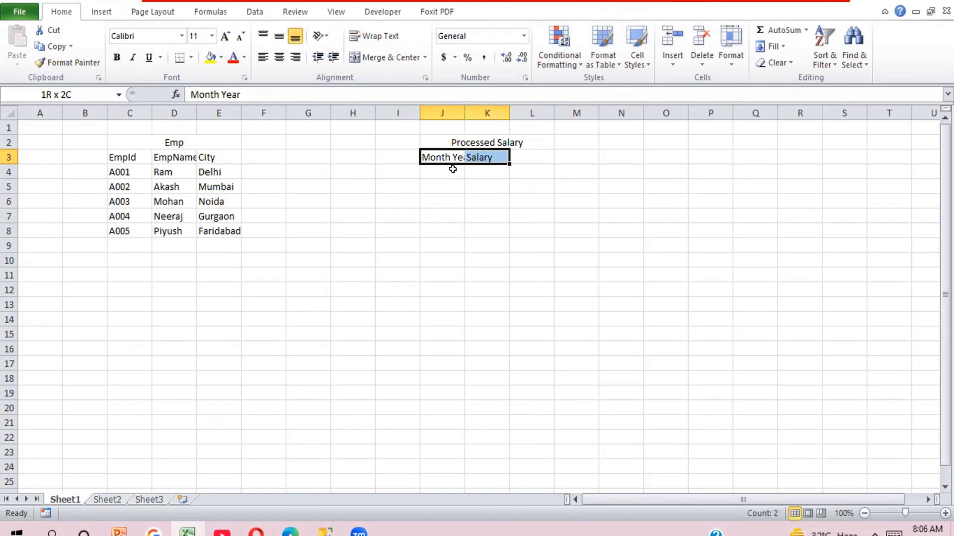
{"action": "key", "text": "ctrl+c"}
{"action": "key", "text": "Right"}
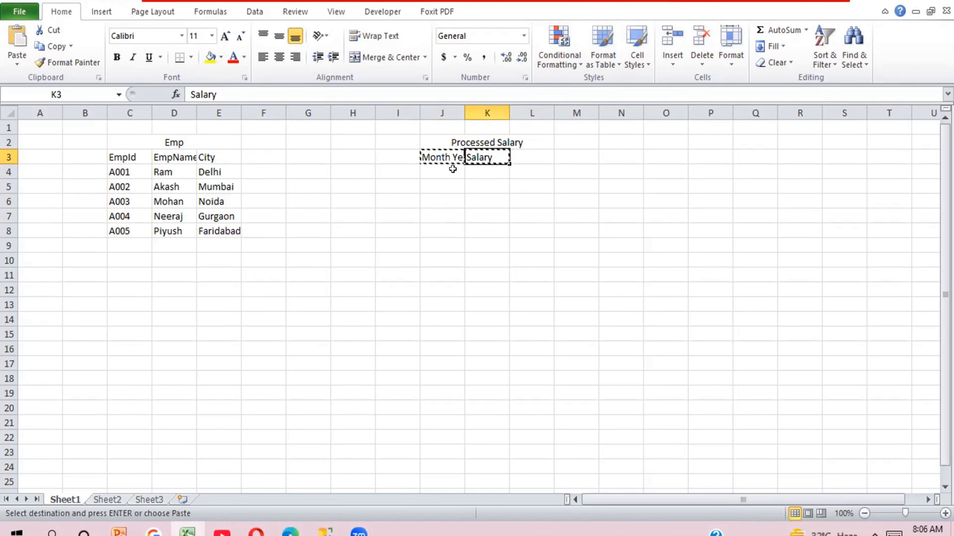
{"action": "key", "text": "Return"}
Enter Id in J3 as the first column header of the Processed Salary table.
{"action": "key", "text": "Left"}
{"action": "type", "text": "I"}
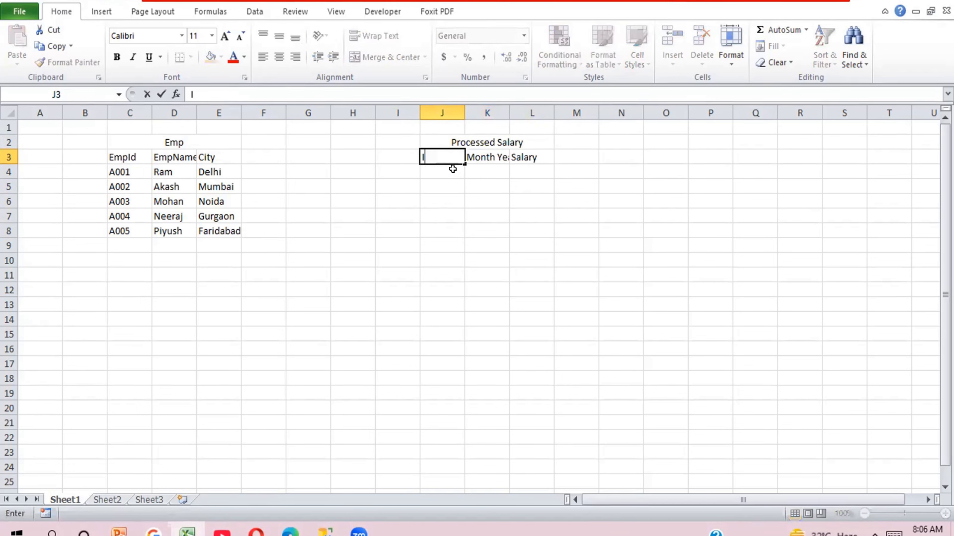
{"action": "type", "text": "d"}
{"action": "key", "text": "Return"}
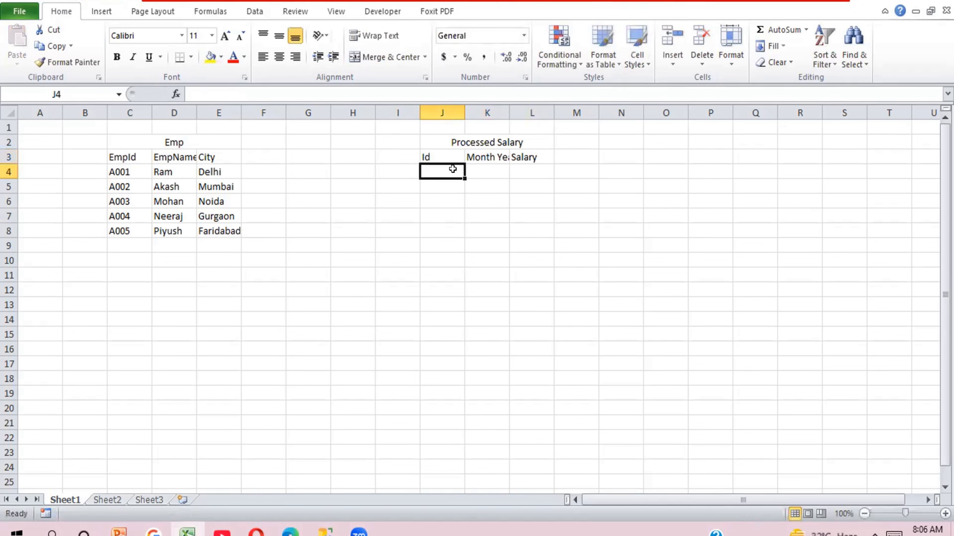
AutoFit the widths of columns K and L to the Month Year and Salary headers.
{"action": "key", "text": "Right"}
{"action": "key", "text": "Up"}
{"action": "key", "text": "shift+Right"}
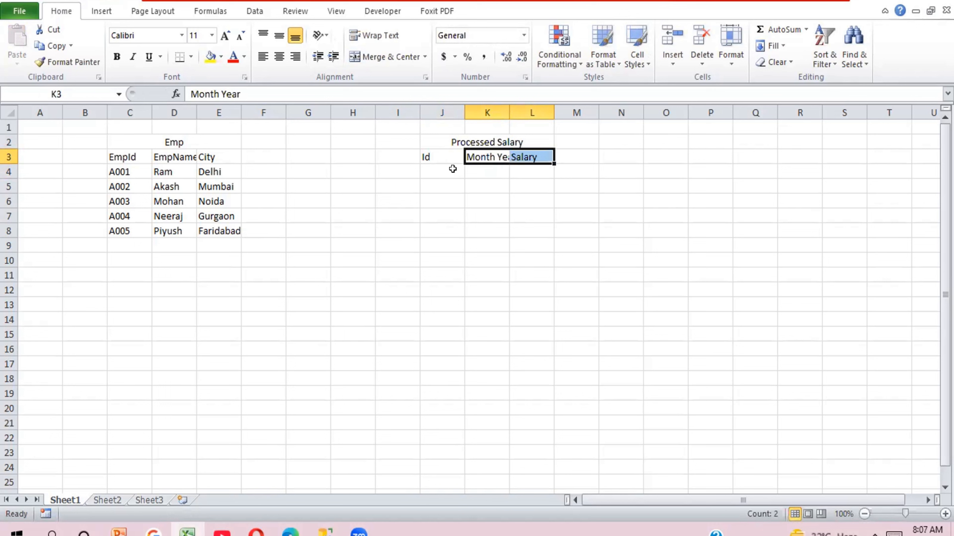
{"action": "key", "text": "alt+h"}
{"action": "key", "text": "o"}
{"action": "key", "text": "i"}
Copy employee ID A001 from C4 of the Emp table into J4 of the Processed Salary table.
{"action": "key", "text": "Left"}
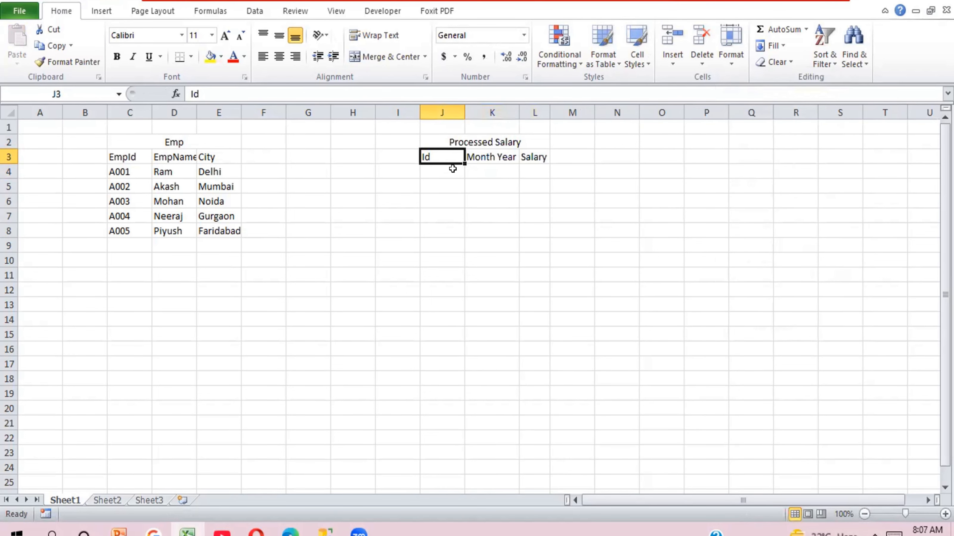
{"action": "key", "text": "Down"}
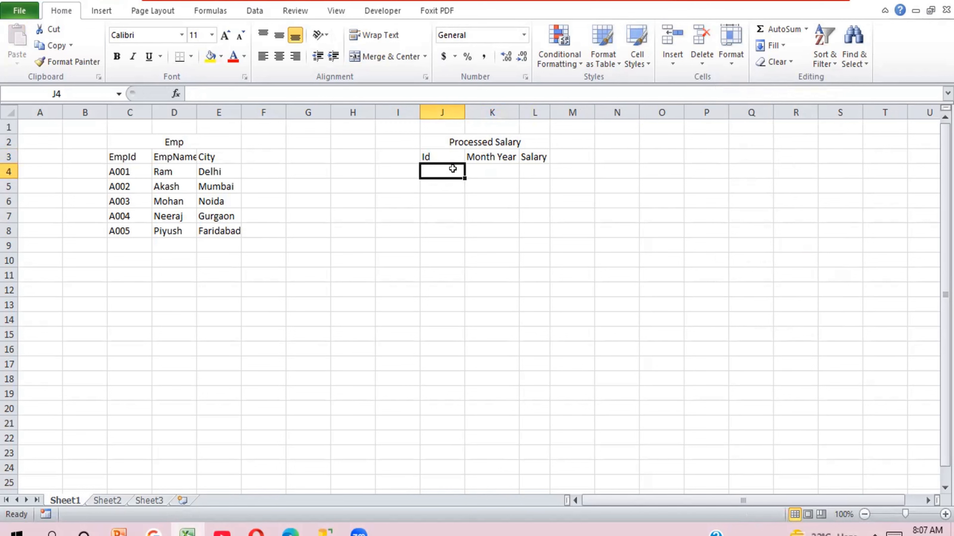
{"action": "key", "text": "Left"}
{"action": "key", "text": "Left"}
{"action": "key", "text": "Left"}
{"action": "key", "text": "Left"}
{"action": "key", "text": "Left"}
{"action": "key", "text": "Left"}
{"action": "key", "text": "Left"}
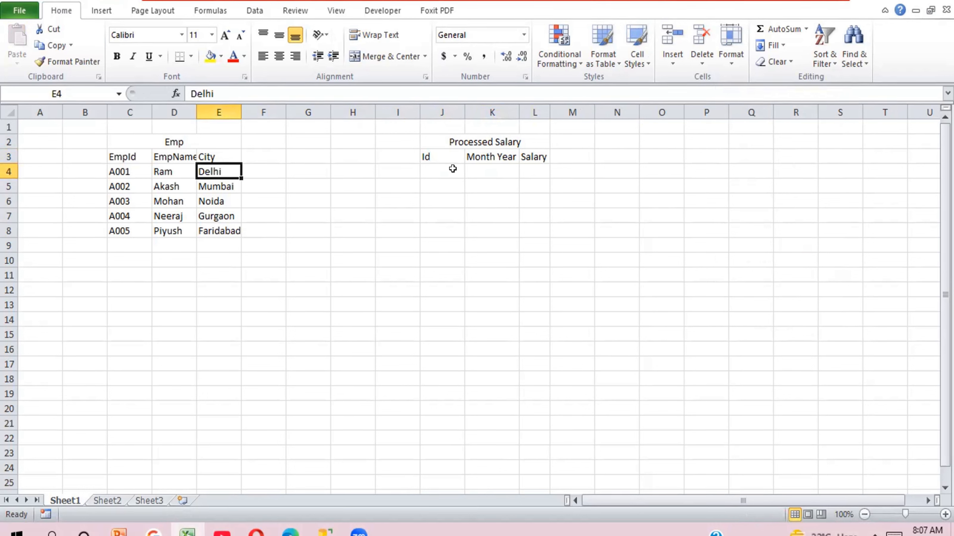
{"action": "key", "text": "ctrl+c"}
{"action": "key", "text": "Right"}
{"action": "key", "text": "Right"}
{"action": "key", "text": "Right"}
{"action": "key", "text": "Right"}
{"action": "key", "text": "Right"}
{"action": "key", "text": "Right"}
{"action": "key", "text": "Right"}
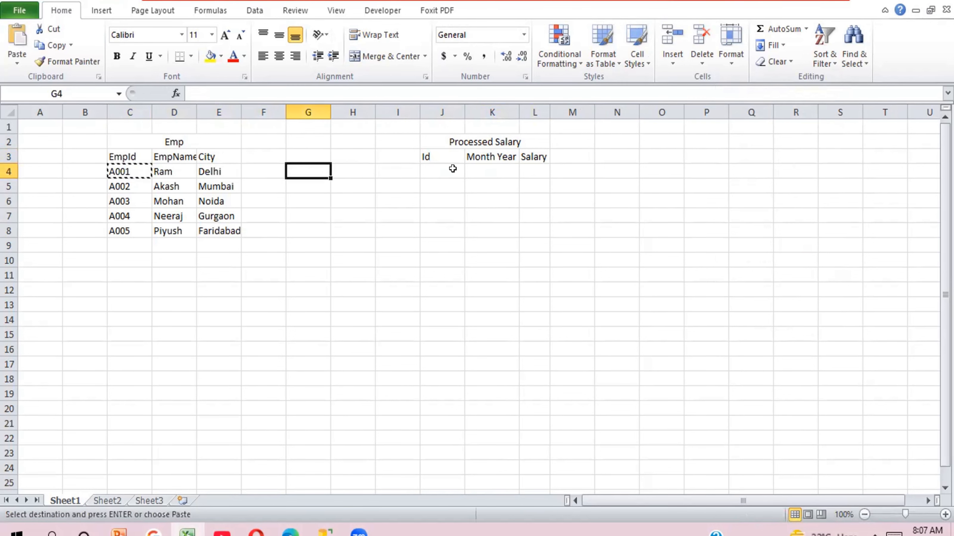
{"action": "key", "text": "ctrl+v"}
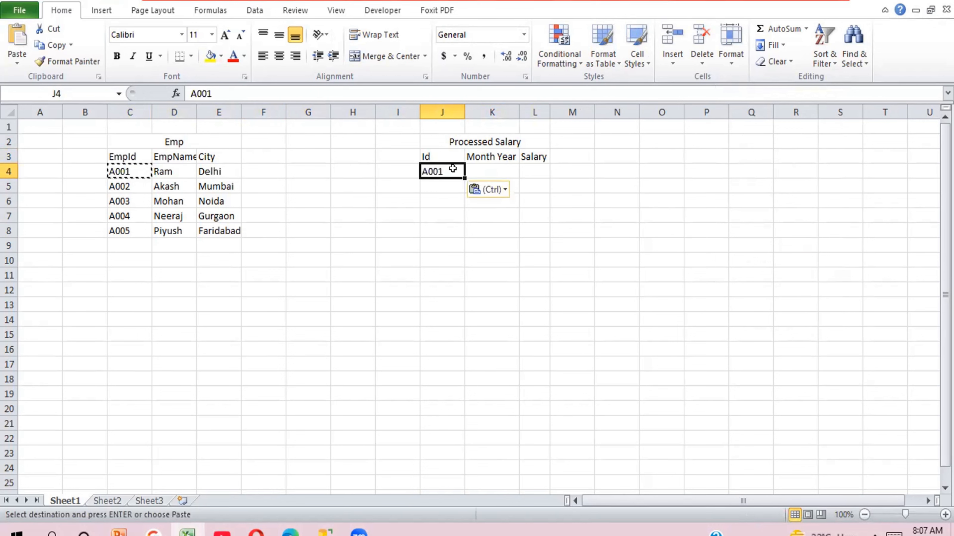
Complete the A001 record with Jan-25 as Month Year in K4 and 45000 as Salary in L4.
{"action": "key", "text": "Right"}
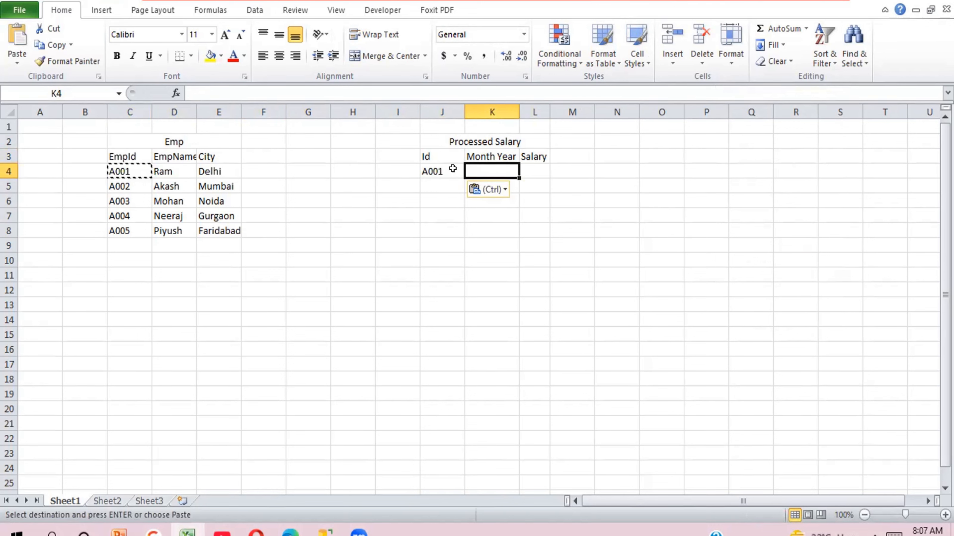
{"action": "type", "text": "Jan-25"}
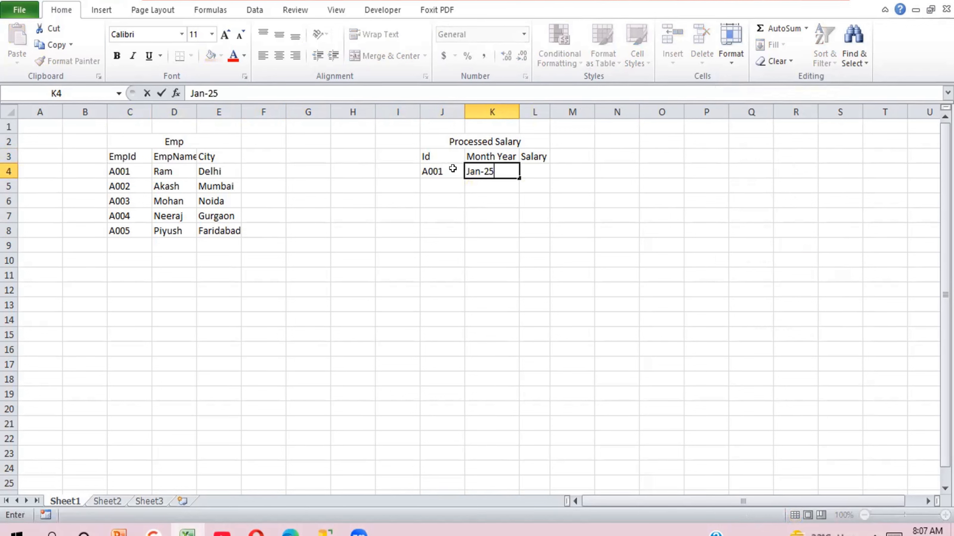
{"action": "key", "text": "Return"}
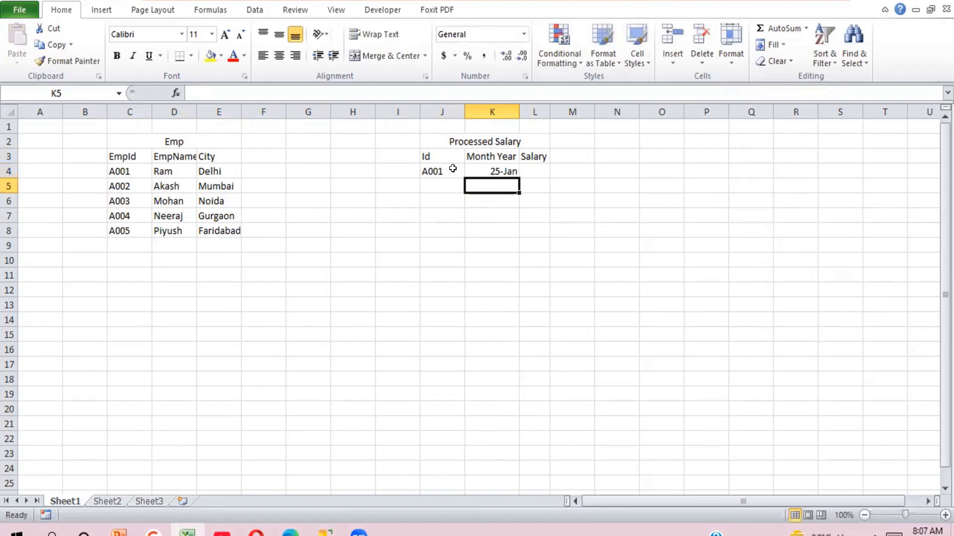
{"action": "key", "text": "Up"}
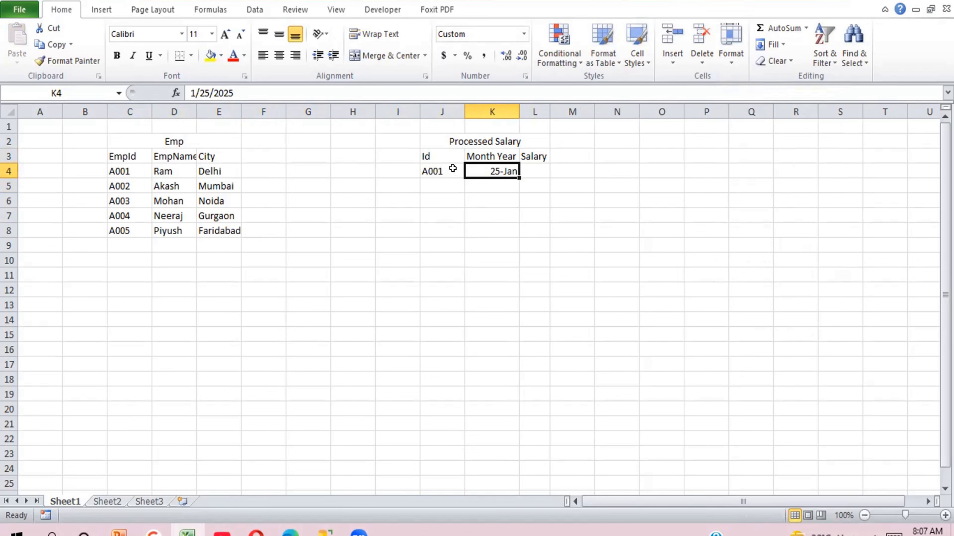
{"action": "key", "text": "Right"}
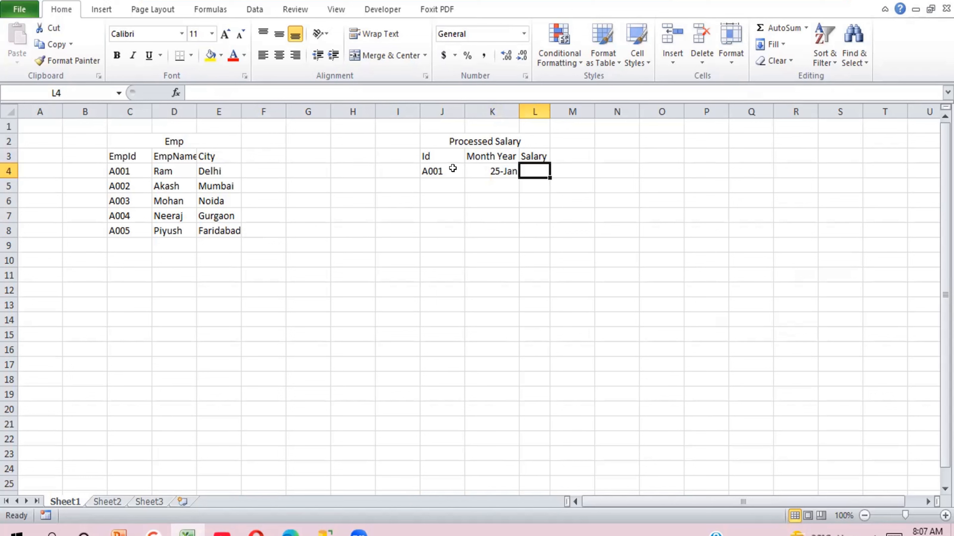
{"action": "type", "text": "45000"}
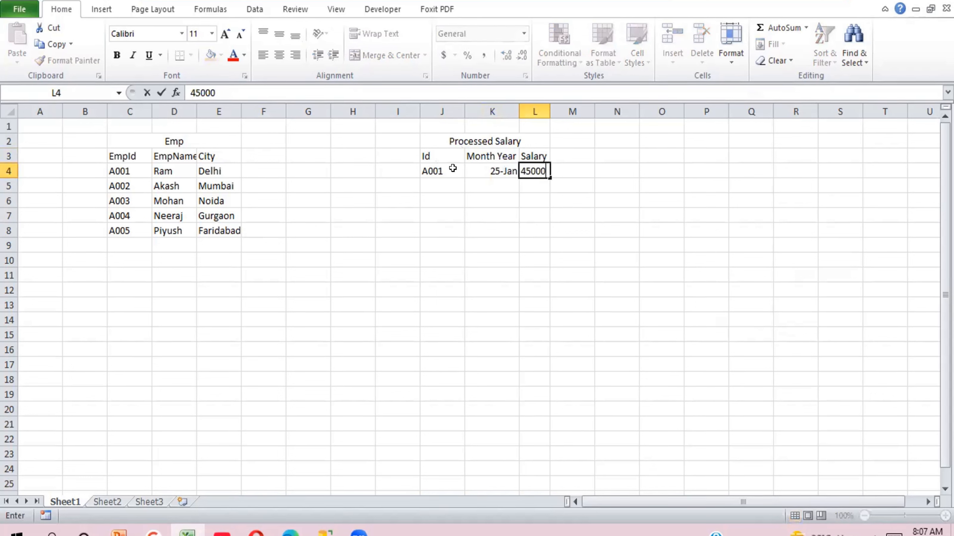
{"action": "key", "text": "Return"}
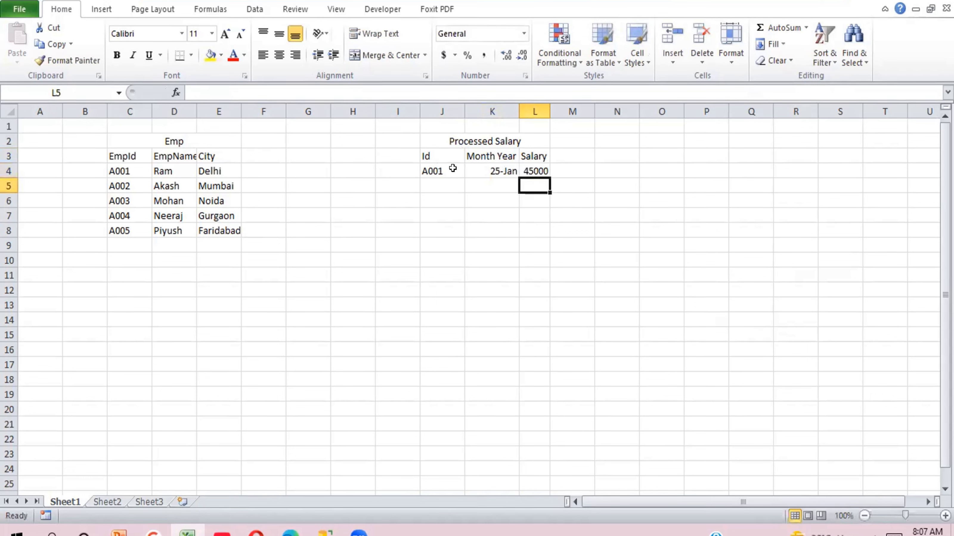
Add a second record in row 5 with Id A002, the Month Year filled down from K4, and Salary 37000.
{"action": "key", "text": "Left"}
{"action": "key", "text": "Left"}
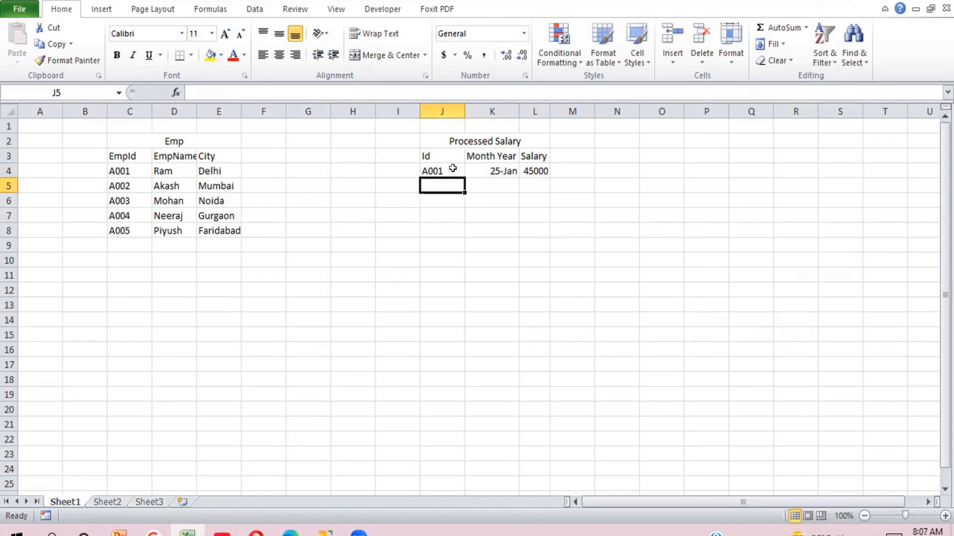
{"action": "type", "text": "A002"}
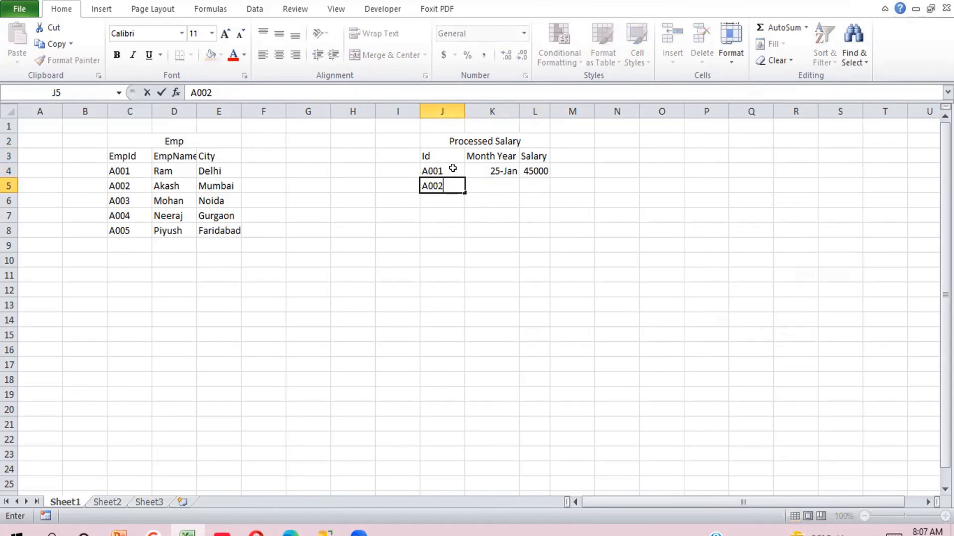
{"action": "key", "text": "Tab"}
{"action": "key", "text": "ctrl+d"}
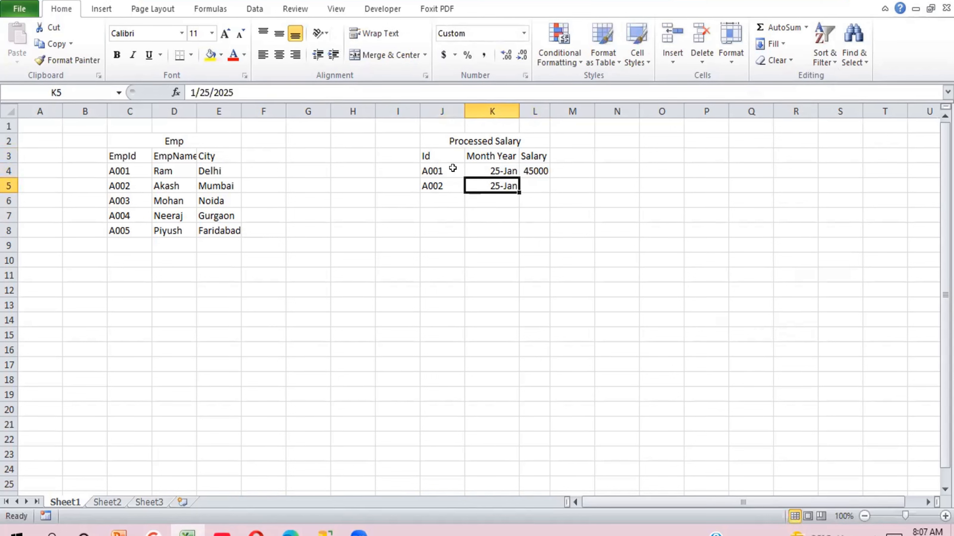
{"action": "key", "text": "Tab"}
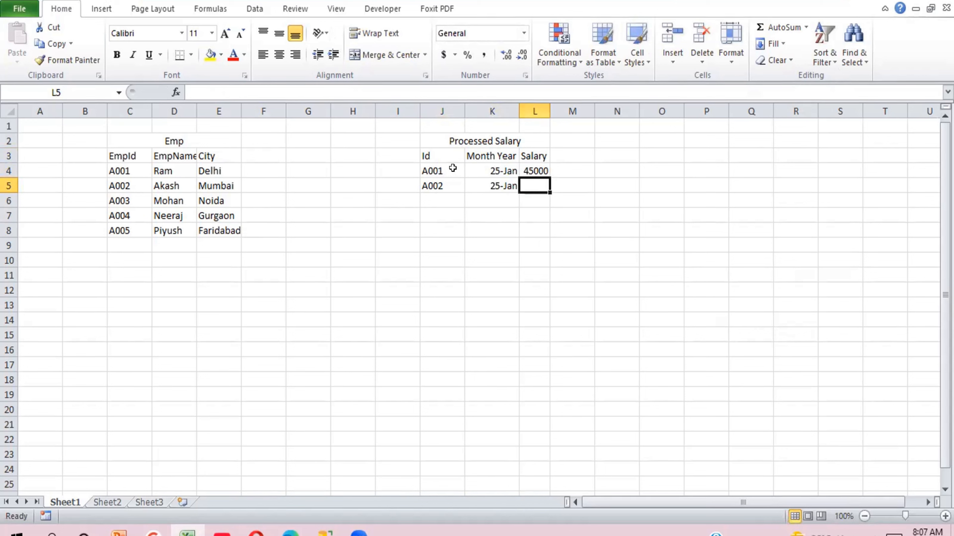
{"action": "type", "text": "3"}
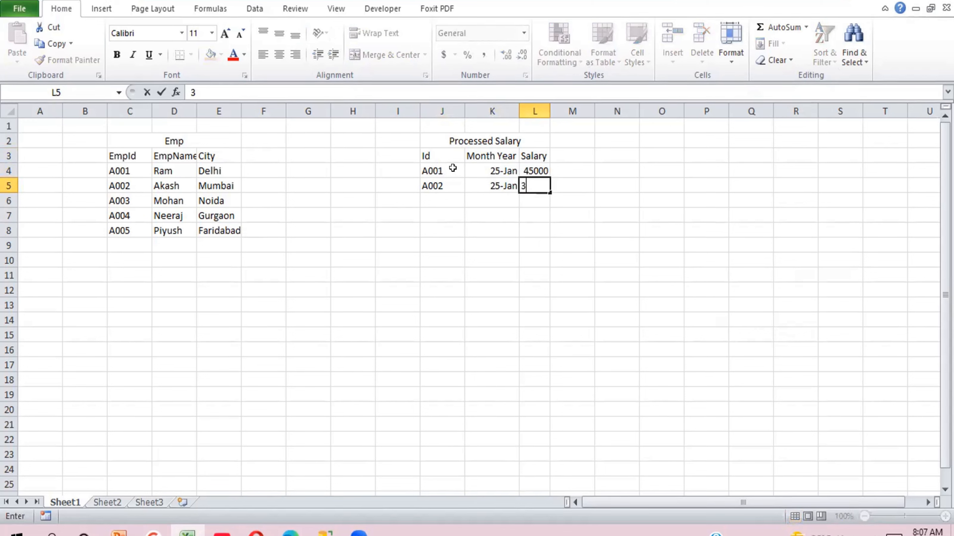
{"action": "type", "text": "7000"}
{"action": "key", "text": "Return"}
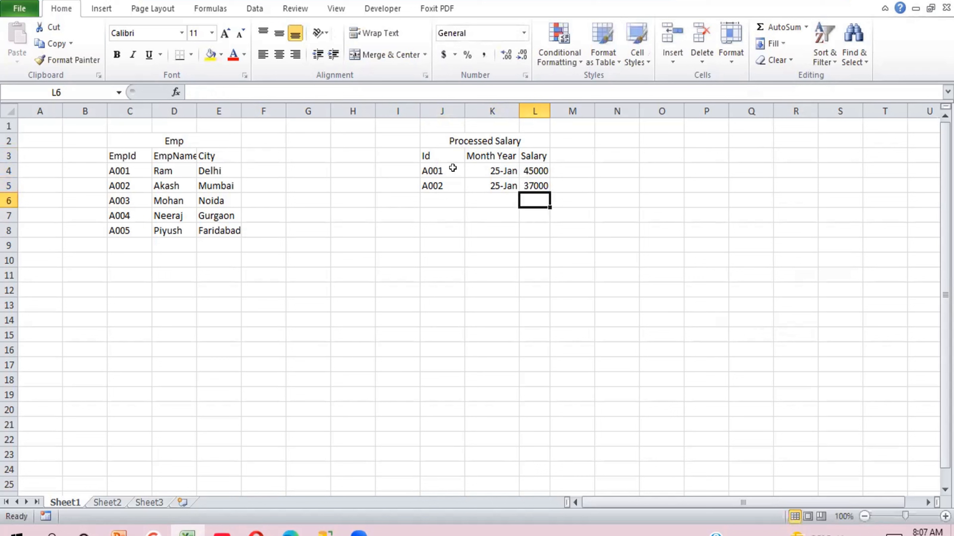
Duplicate the A001 record from J4:L4 into row 6 of the Processed Salary table.
{"action": "key", "text": "Left"}
{"action": "key", "text": "Left"}
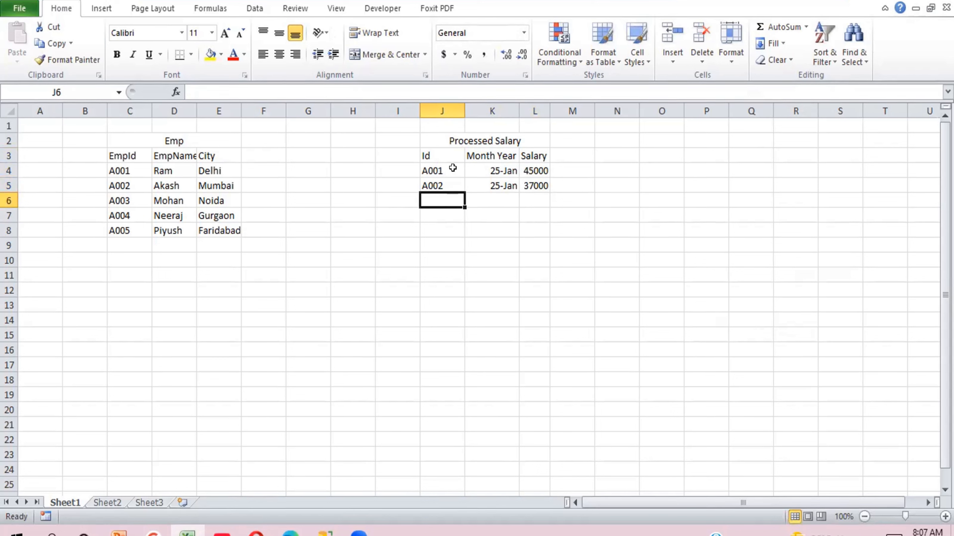
{"action": "key", "text": "Up"}
{"action": "key", "text": "Up"}
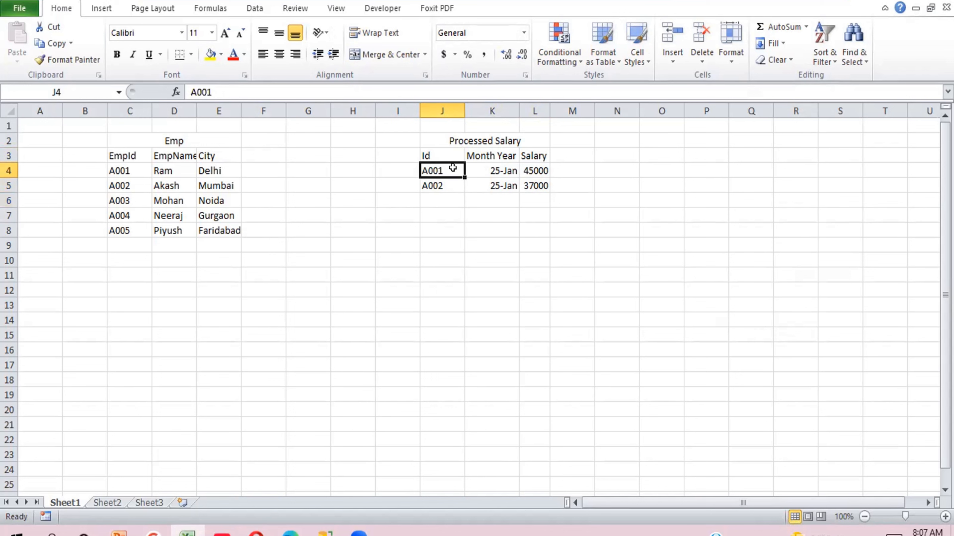
{"action": "key", "text": "shift+Right"}
{"action": "key", "text": "shift+Right"}
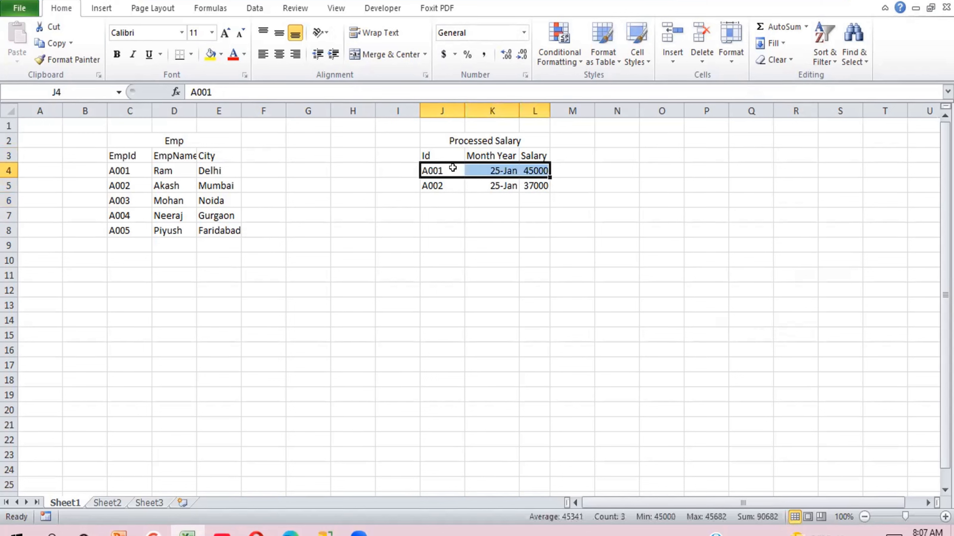
{"action": "key", "text": "ctrl+c"}
{"action": "key", "text": "Down"}
{"action": "key", "text": "Down"}
{"action": "key", "text": "ctrl+v"}
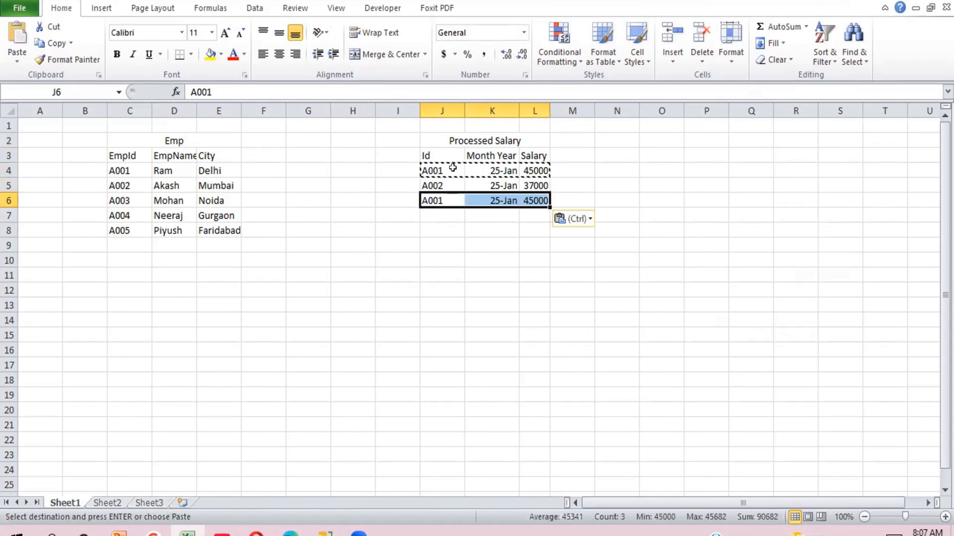
Paste the copied A001 record into rows 7, 8 and 9 as well.
{"action": "key", "text": "Down"}
{"action": "key", "text": "Down"}
{"action": "key", "text": "Up"}
{"action": "key", "text": "ctrl+v"}
{"action": "key", "text": "Down"}
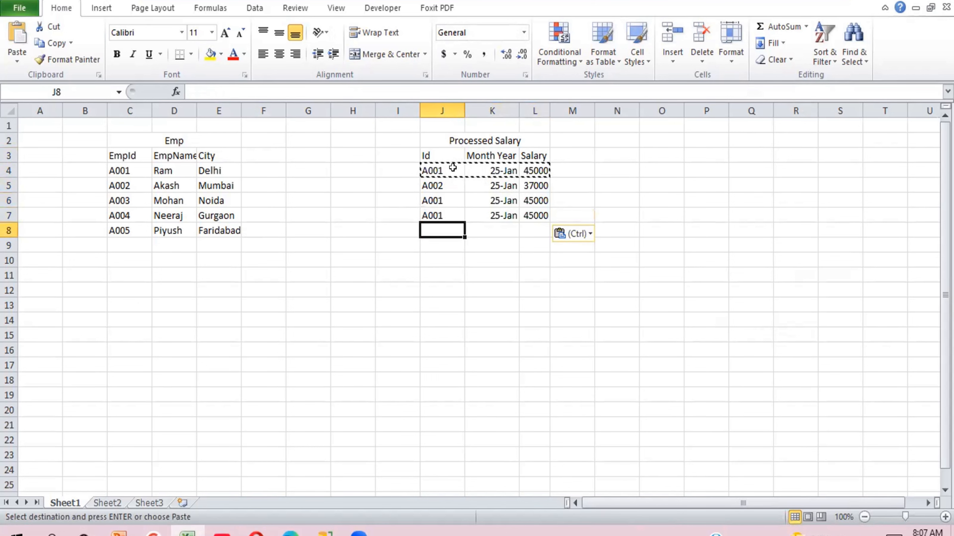
{"action": "key", "text": "ctrl+v"}
{"action": "key", "text": "Down"}
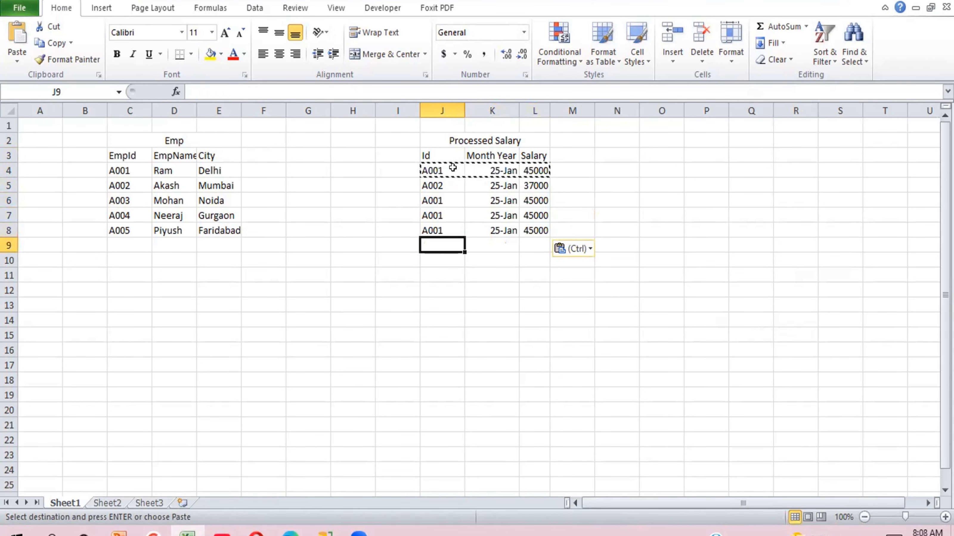
{"action": "key", "text": "ctrl+v"}
Review the Id and Salary entries of the Processed Salary records in rows 4 to 9.
{"action": "key", "text": "Up"}
{"action": "key", "text": "Up"}
{"action": "key", "text": "Up"}
{"action": "key", "text": "Up"}
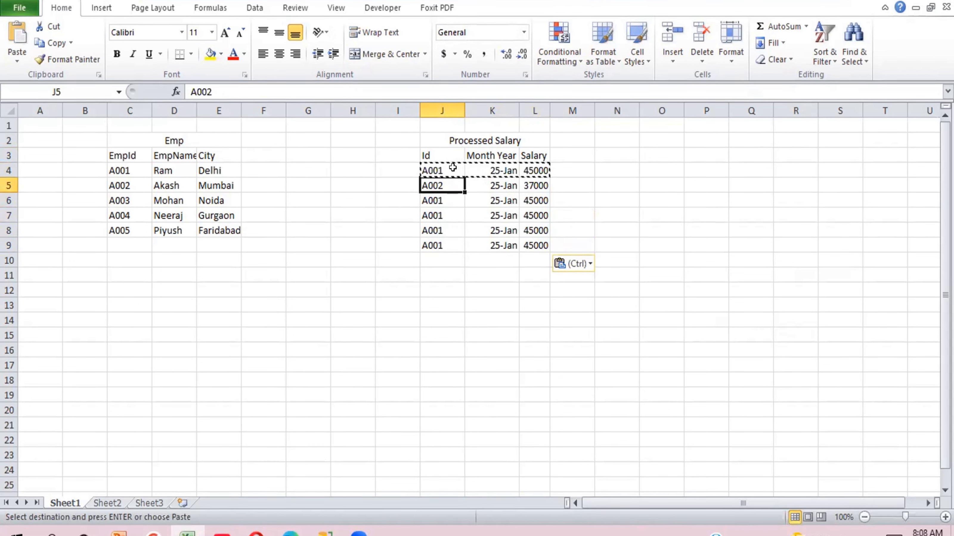
{"action": "key", "text": "Up"}
{"action": "key", "text": "Up"}
{"action": "key", "text": "Down"}
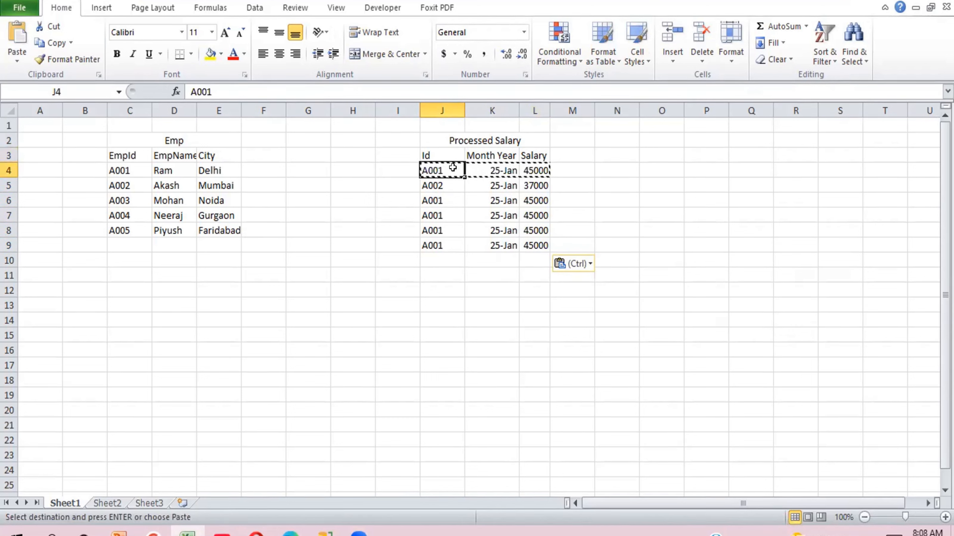
{"action": "key", "text": "Down"}
{"action": "key", "text": "Down"}
{"action": "key", "text": "Down"}
{"action": "key", "text": "Down"}
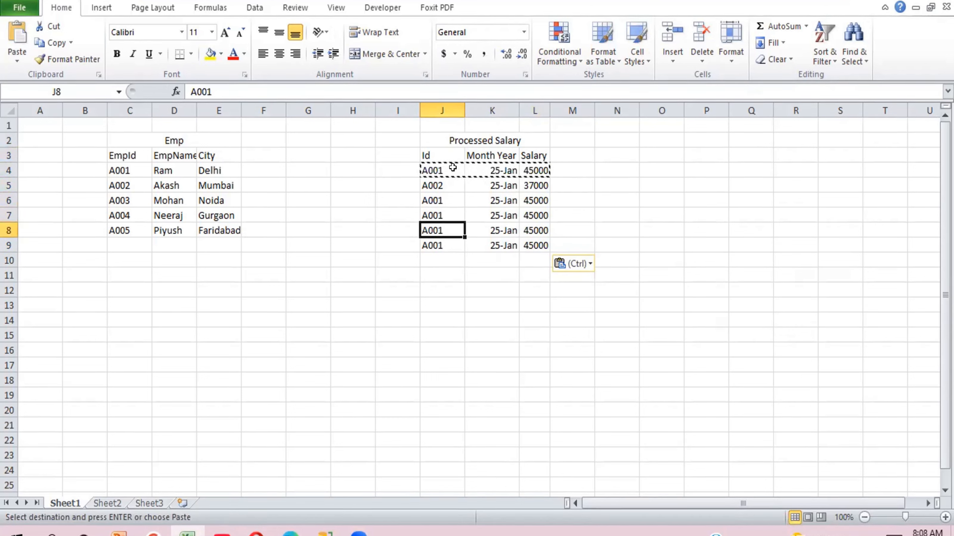
{"action": "key", "text": "Down"}
{"action": "key", "text": "Right"}
{"action": "key", "text": "Right"}
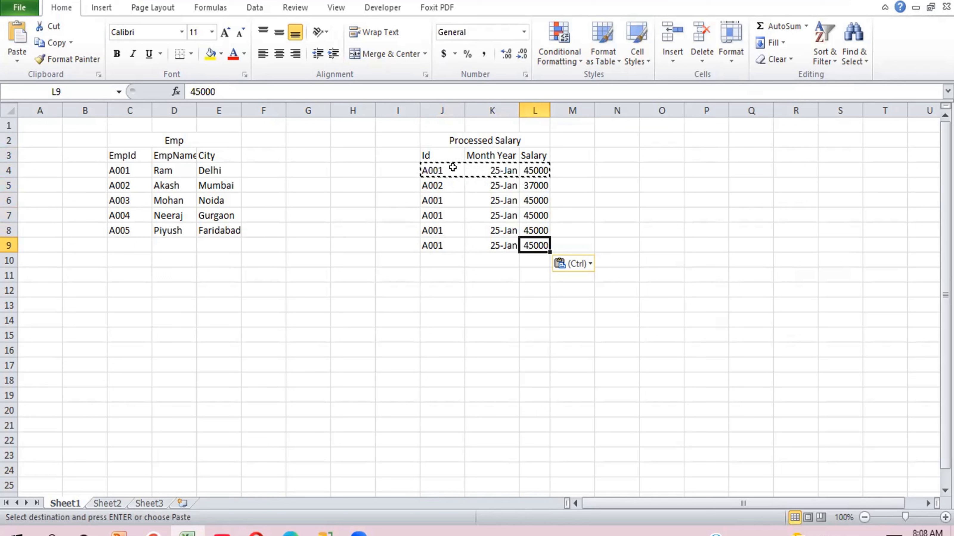
{"action": "key", "text": "Up"}
{"action": "key", "text": "Up"}
{"action": "key", "text": "Up"}
{"action": "key", "text": "Up"}
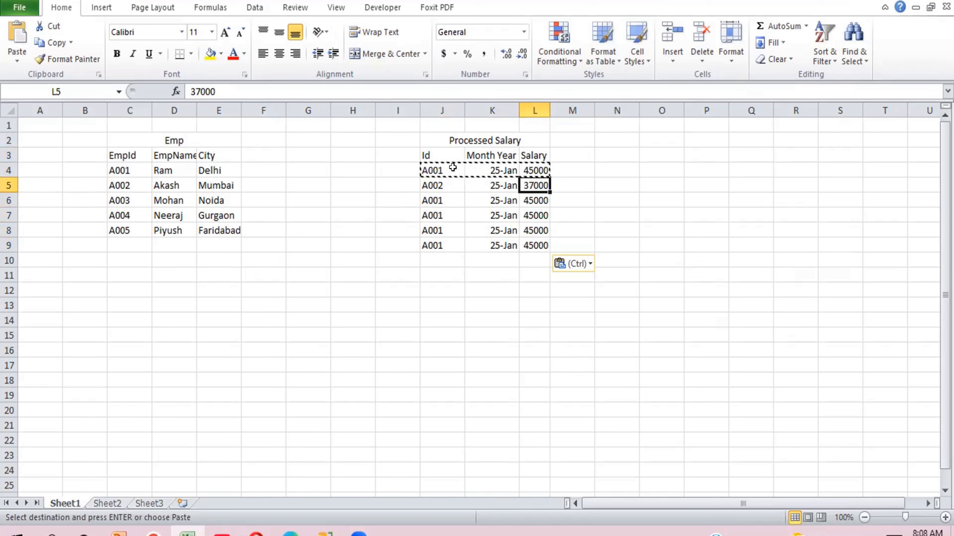
{"action": "key", "text": "Up"}
{"action": "key", "text": "Left"}
{"action": "key", "text": "Left"}
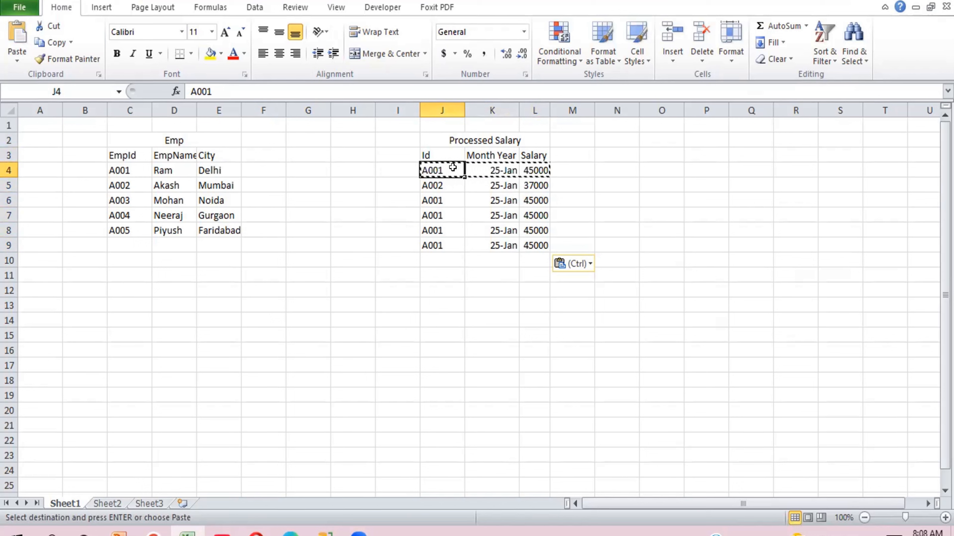
Copy the Id A002 from J5 into cells J10 to J13 of the Processed Salary table.
{"action": "key", "text": "Down"}
{"action": "key", "text": "ctrl+c"}
{"action": "key", "text": "Down"}
{"action": "key", "text": "Down"}
{"action": "key", "text": "Down"}
{"action": "key", "text": "Down"}
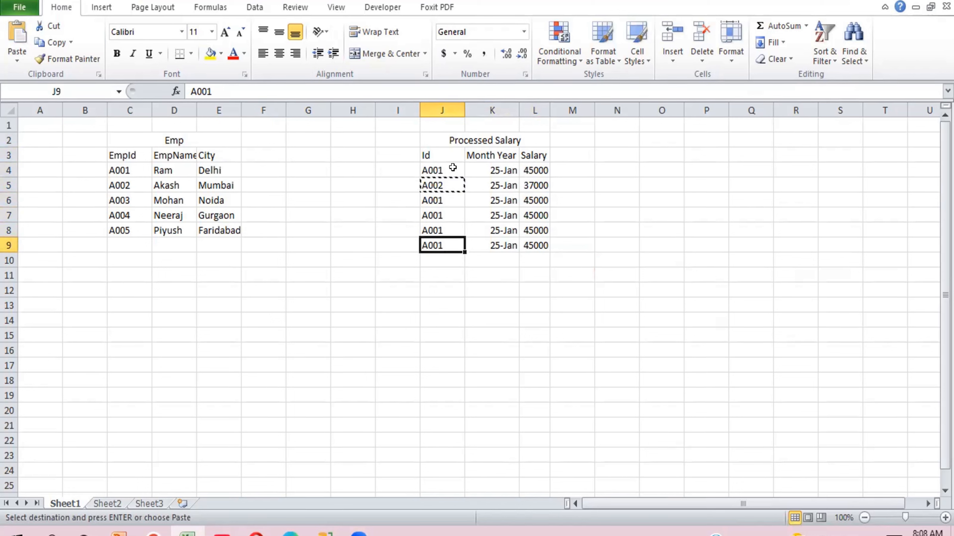
{"action": "key", "text": "Down"}
{"action": "key", "text": "ctrl+v"}
{"action": "key", "text": "Down"}
{"action": "key", "text": "ctrl+v"}
{"action": "key", "text": "Down"}
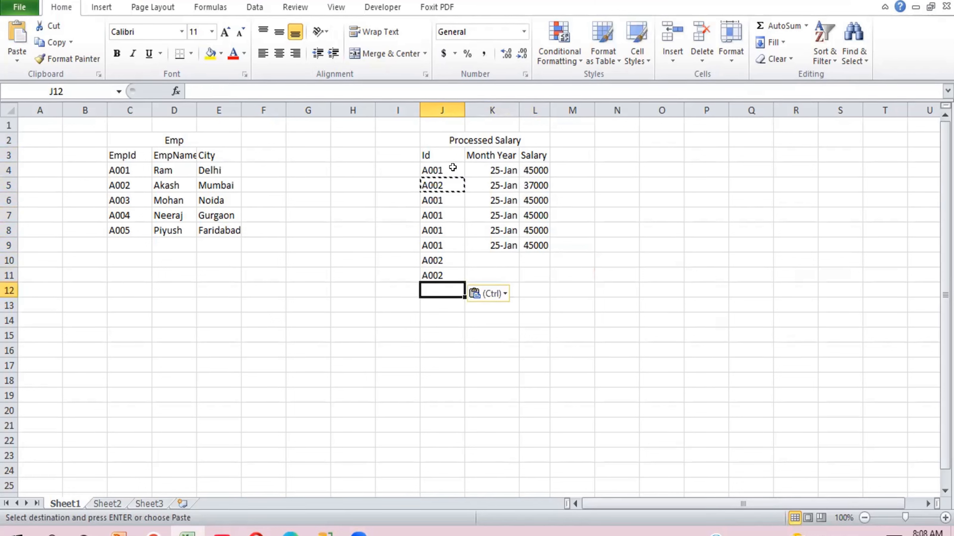
{"action": "key", "text": "ctrl+v"}
{"action": "key", "text": "Down"}
{"action": "key", "text": "ctrl+v"}
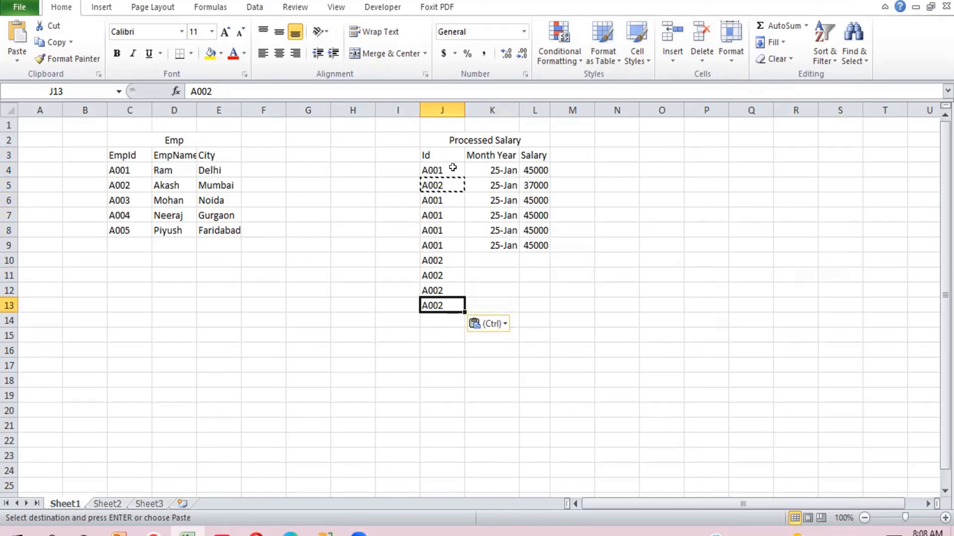
{"action": "key", "text": "Escape"}
Enter Feb-25 as the Month Year of the A002 record in K10.
{"action": "key", "text": "Right"}
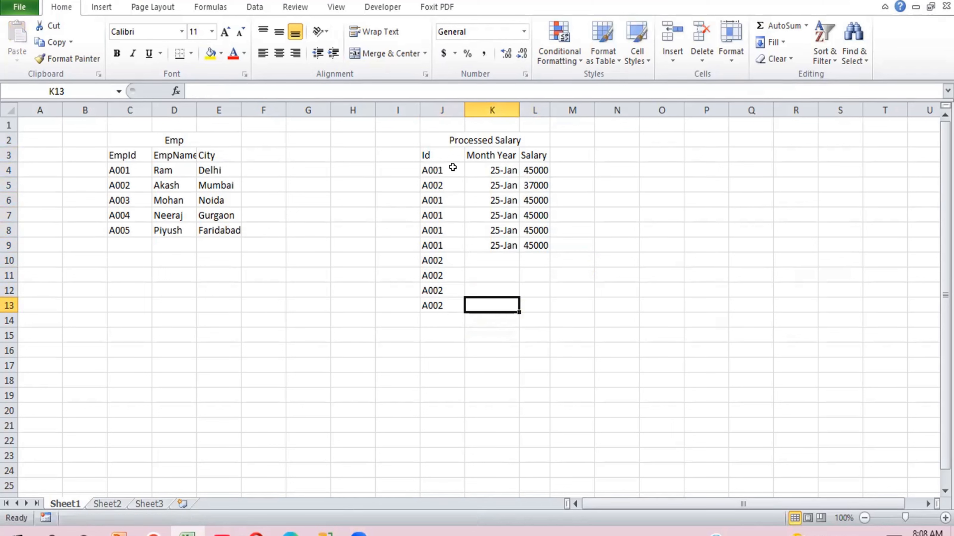
{"action": "key", "text": "Up"}
{"action": "key", "text": "Up"}
{"action": "key", "text": "Up"}
{"action": "key", "text": "Up"}
{"action": "key", "text": "Up"}
{"action": "key", "text": "Up"}
{"action": "key", "text": "Up"}
{"action": "key", "text": "Up"}
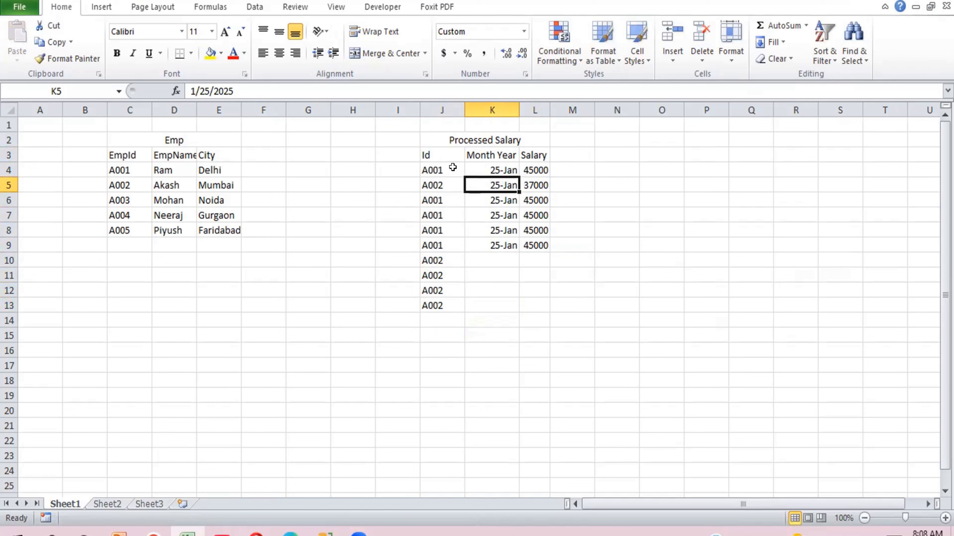
{"action": "key", "text": "Down"}
{"action": "key", "text": "Down"}
{"action": "key", "text": "Down"}
{"action": "key", "text": "Down"}
{"action": "key", "text": "Down"}
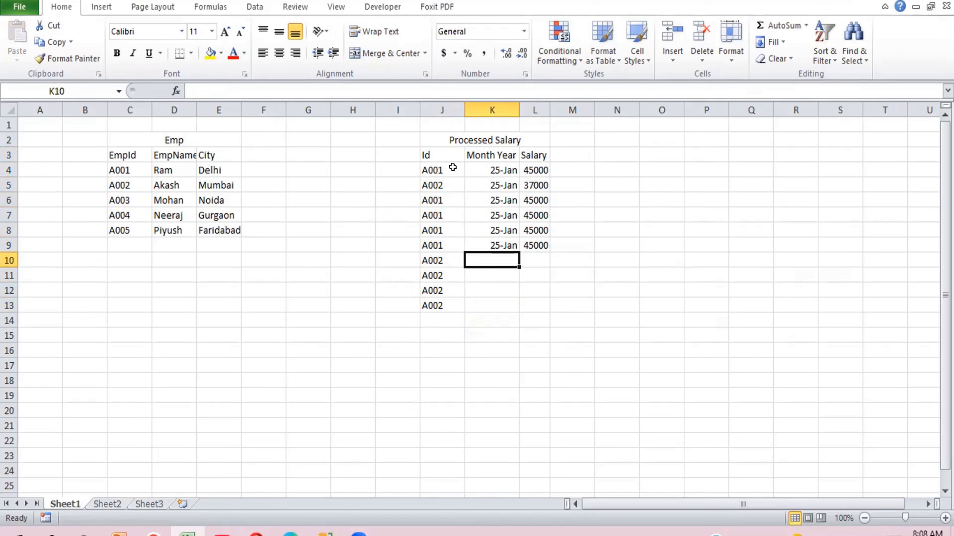
{"action": "type", "text": "F"}
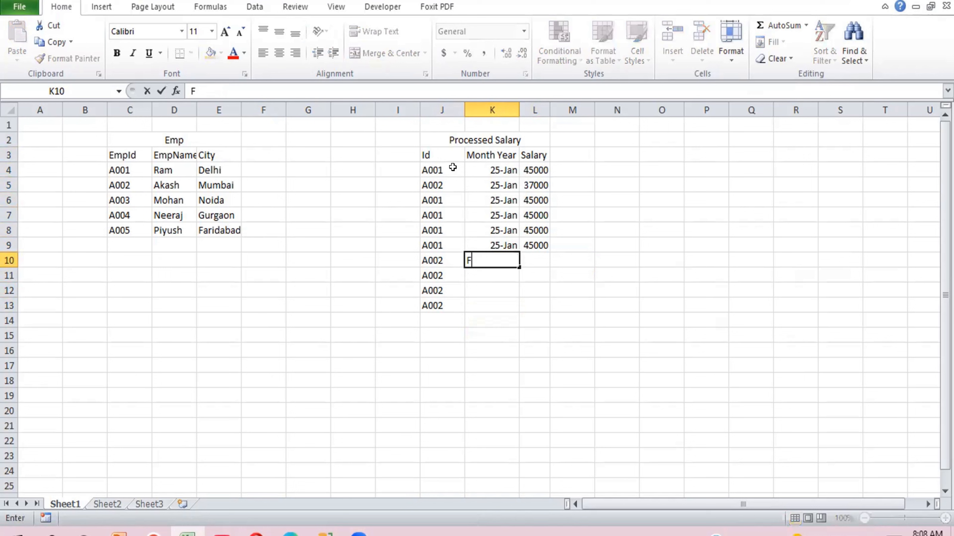
{"action": "type", "text": "eb-25"}
{"action": "key", "text": "Return"}
Copy the February Month Year from K10 into K6 for the A001 record.
{"action": "key", "text": "Up"}
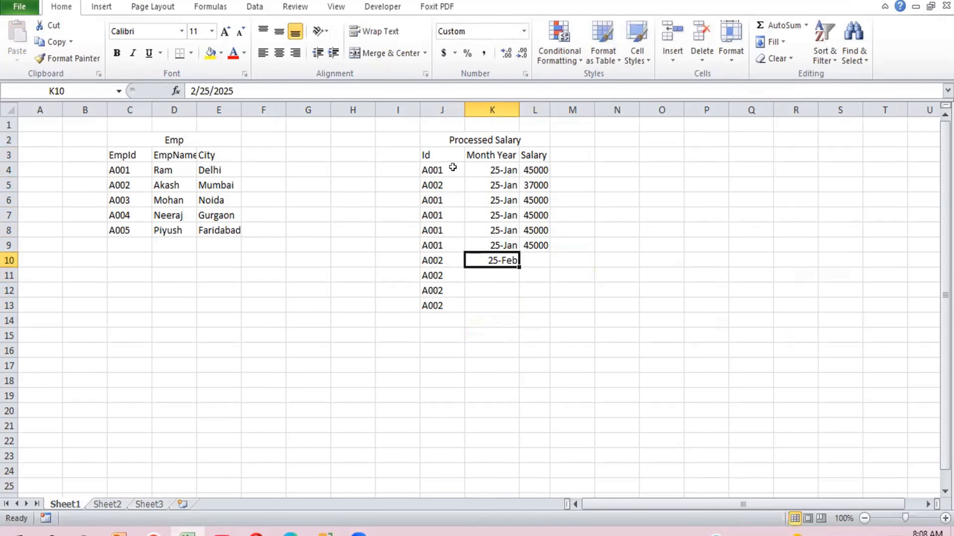
{"action": "key", "text": "ctrl+c"}
{"action": "key", "text": "shift+Down"}
{"action": "key", "text": "shift+Down"}
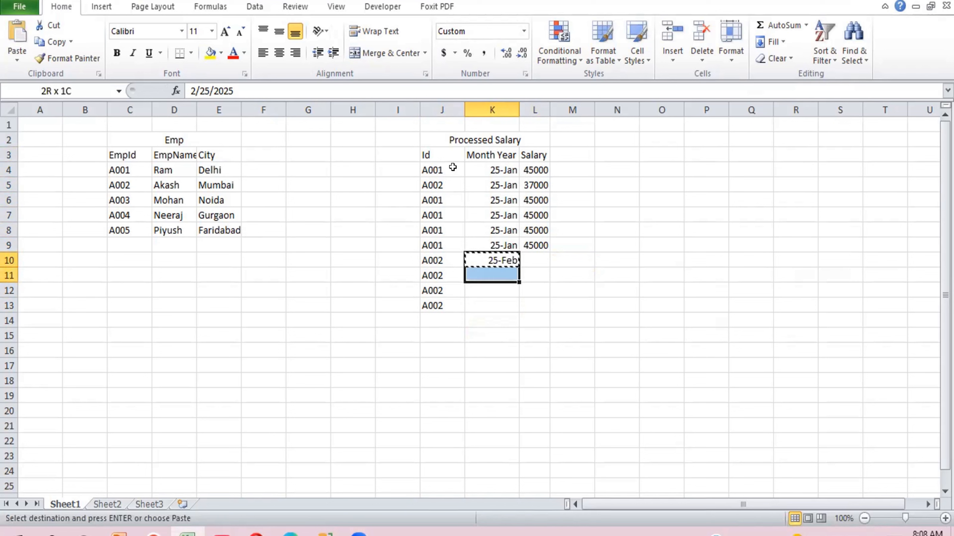
{"action": "key", "text": "Up"}
{"action": "key", "text": "Up"}
{"action": "key", "text": "Up"}
{"action": "key", "text": "Up"}
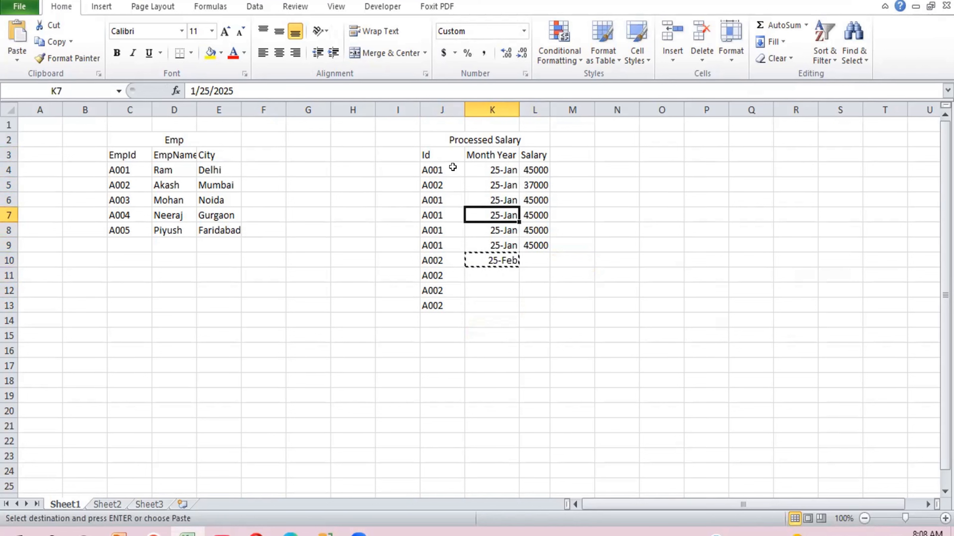
{"action": "key", "text": "ctrl+v"}
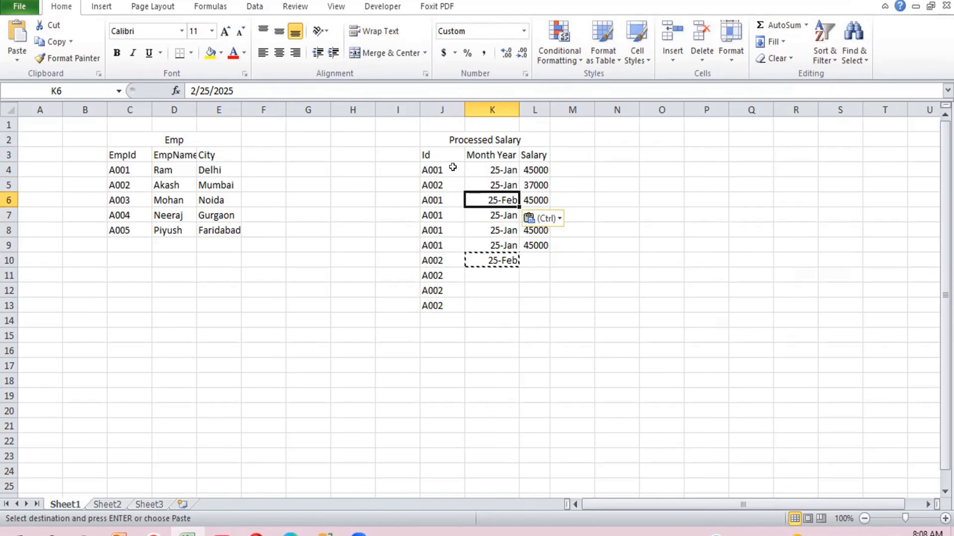
{"action": "key", "text": "Up"}
Set the Month Year of the A001 record in K7 to Mar-25.
{"action": "key", "text": "Down"}
{"action": "key", "text": "Down"}
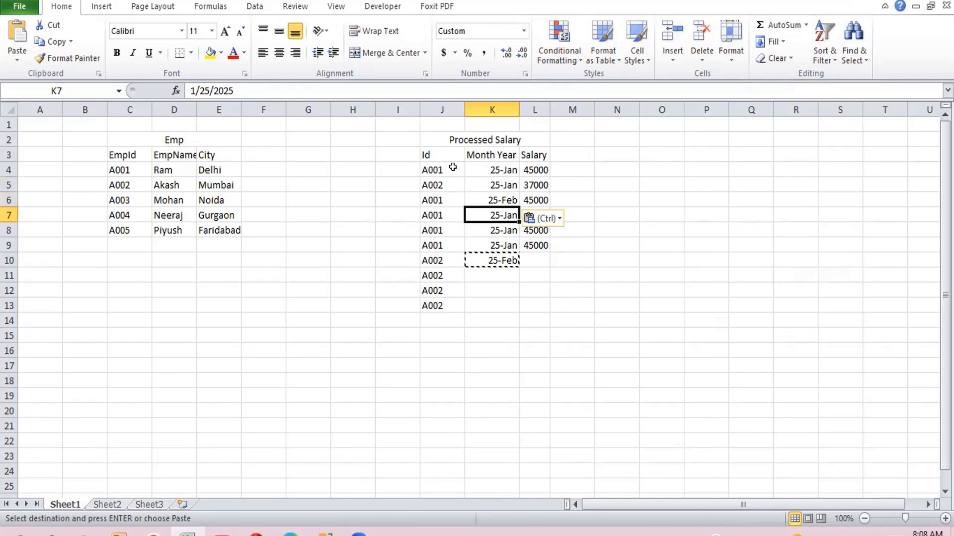
{"action": "type", "text": "Mar"}
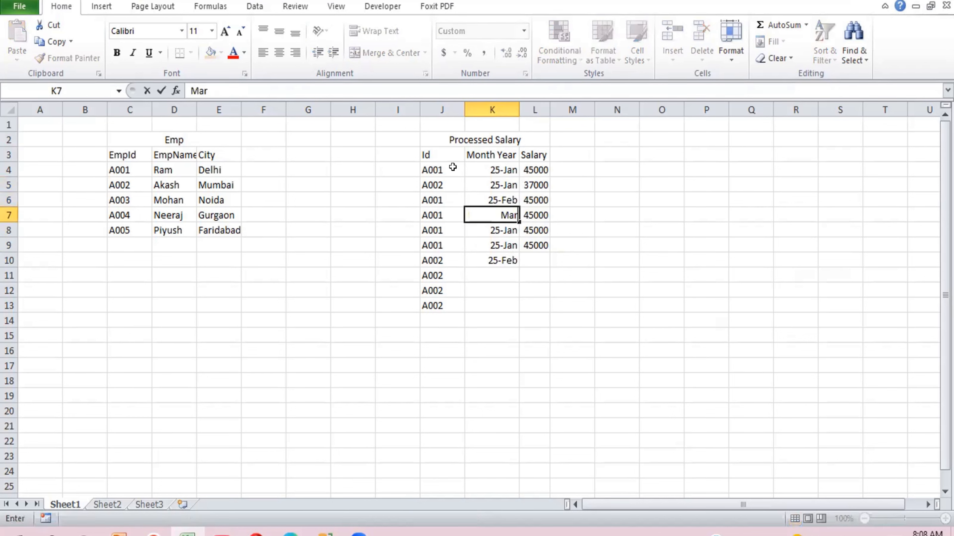
{"action": "type", "text": "-25"}
{"action": "key", "text": "Return"}
Copy the March Month Year from K7 into K11 for the A002 record.
{"action": "key", "text": "Up"}
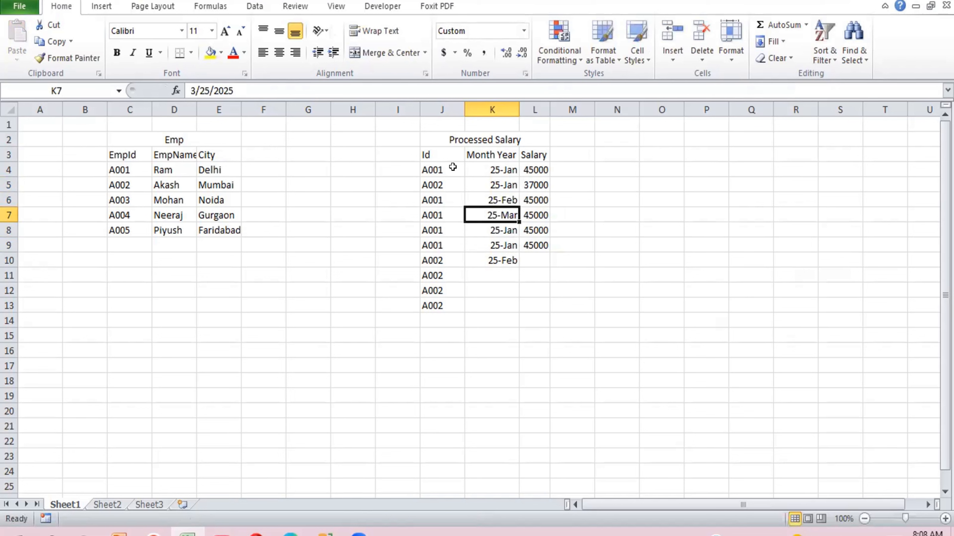
{"action": "key", "text": "ctrl+c"}
{"action": "key", "text": "Down"}
{"action": "key", "text": "Down"}
{"action": "key", "text": "Down"}
{"action": "key", "text": "Down"}
{"action": "key", "text": "ctrl+v"}
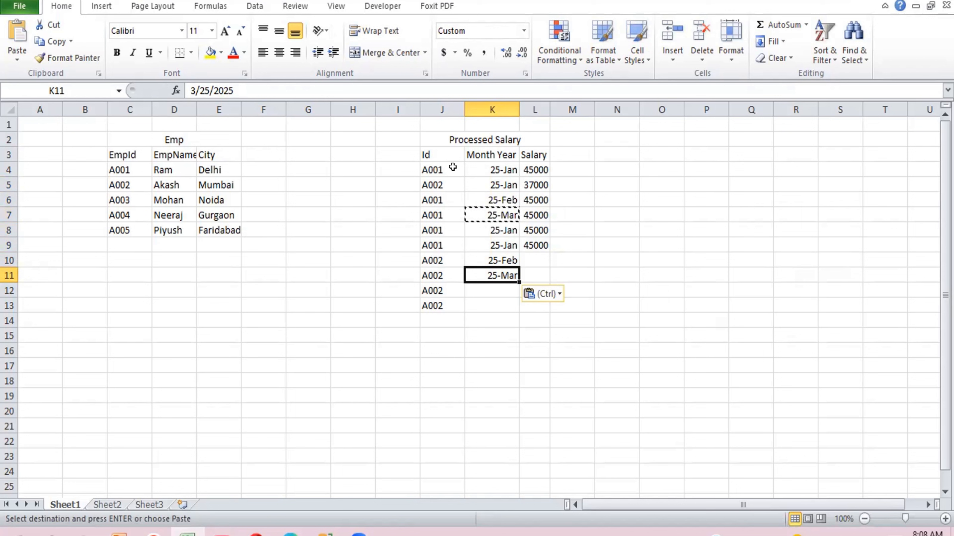
Enter Apr-25 in K12 and May-25 in K13 as the Month Year of the A002 records.
{"action": "key", "text": "Down"}
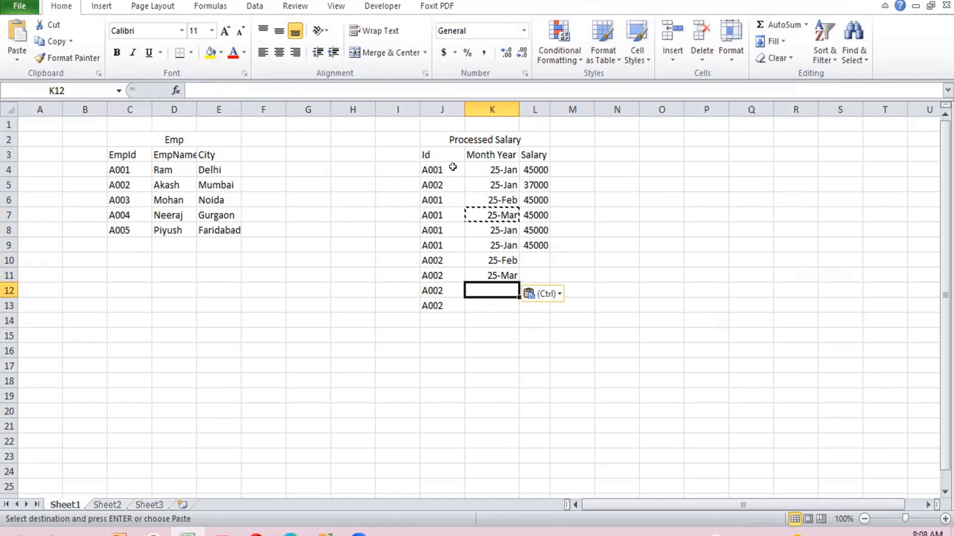
{"action": "type", "text": "Apr-25"}
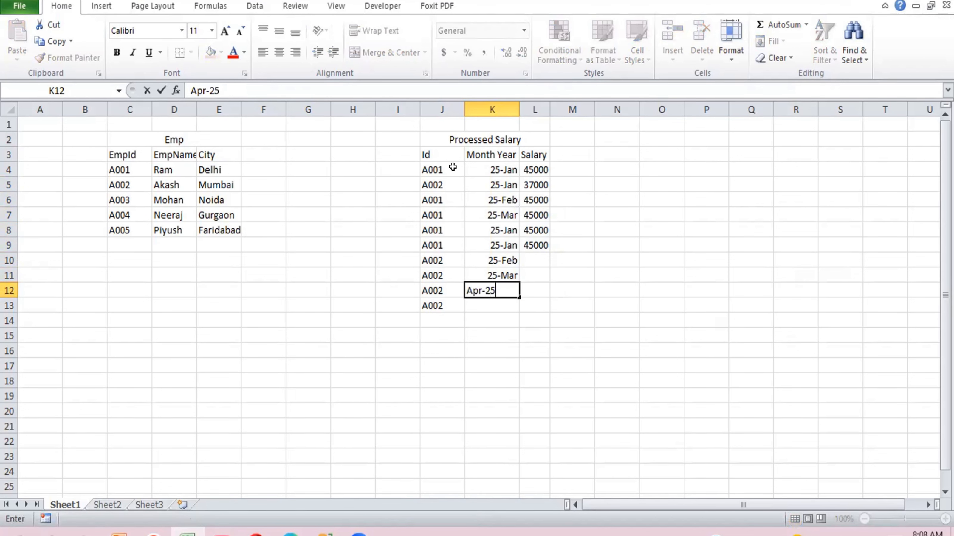
{"action": "key", "text": "Return"}
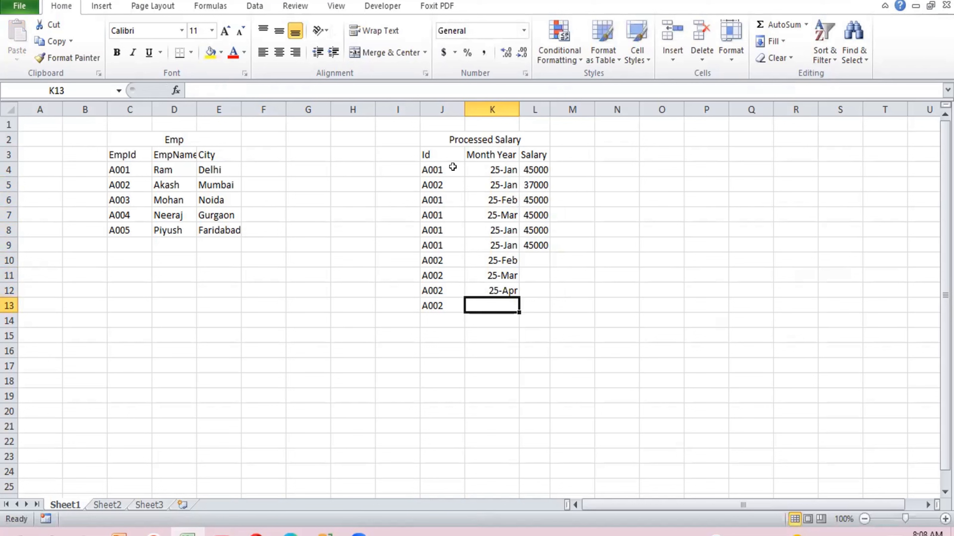
{"action": "type", "text": "May"}
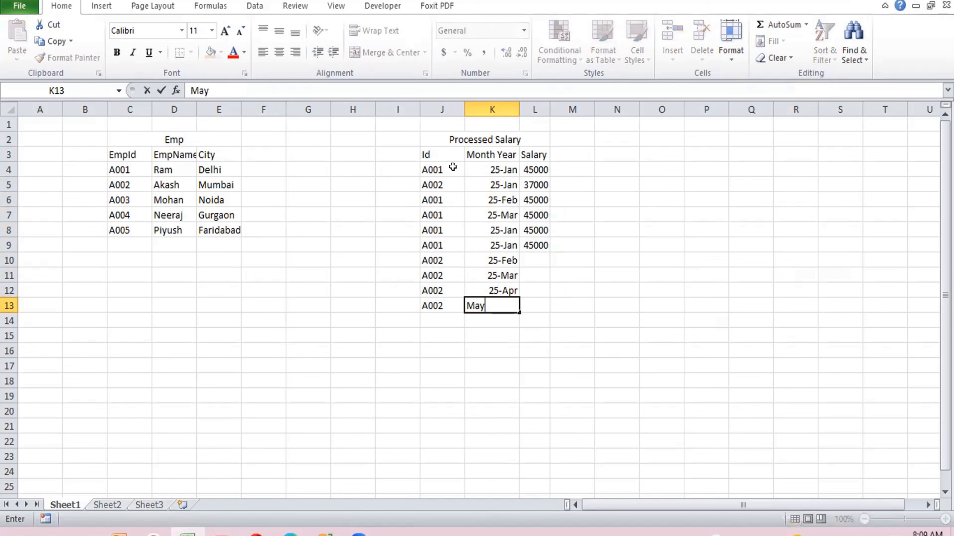
{"action": "type", "text": "-25"}
{"action": "key", "text": "Return"}
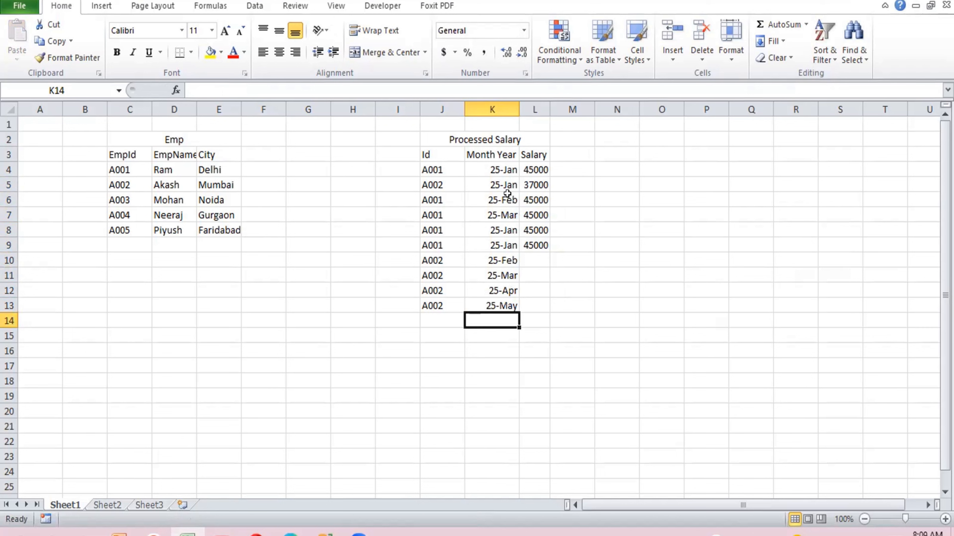
Set the Month Year of the A001 records to Apr-25 in K8 and May-25 in K9.
{"action": "left_click", "coordinate": [505, 197]}
{"action": "left_click", "coordinate": [503, 216]}
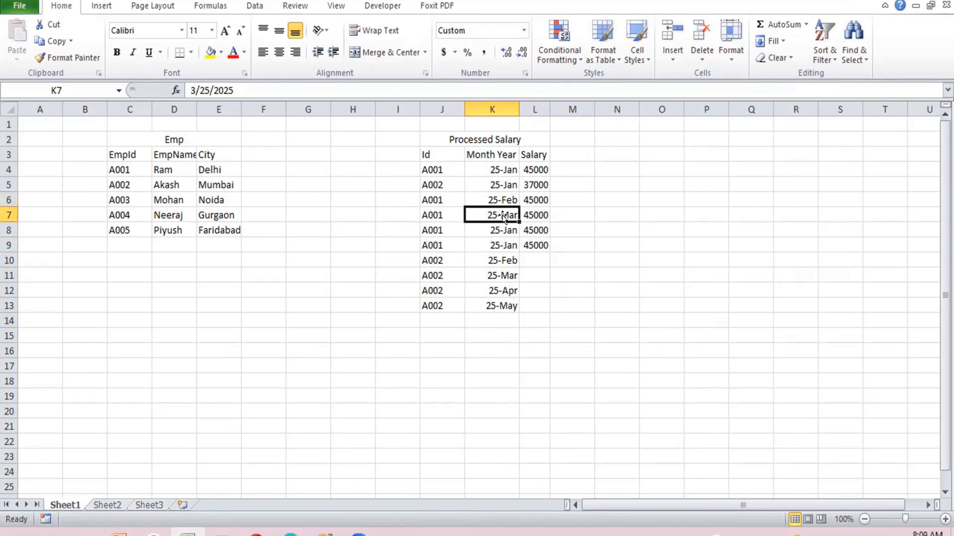
{"action": "key", "text": "Down"}
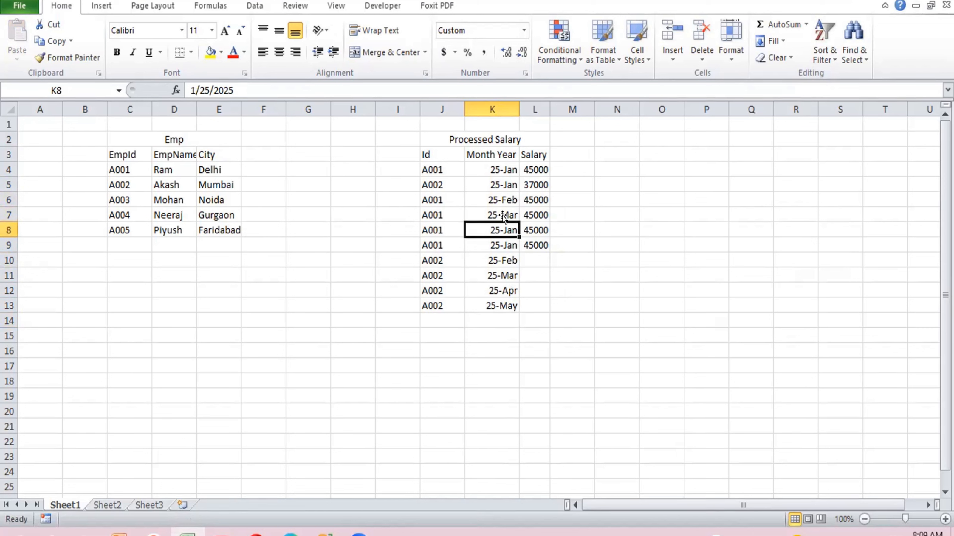
{"action": "type", "text": "Apr-"}
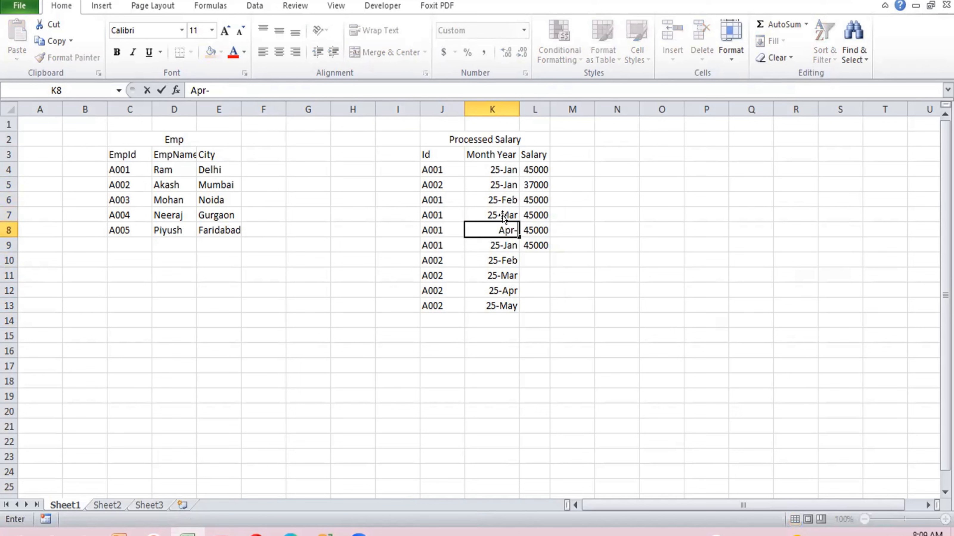
{"action": "type", "text": "25"}
{"action": "key", "text": "Return"}
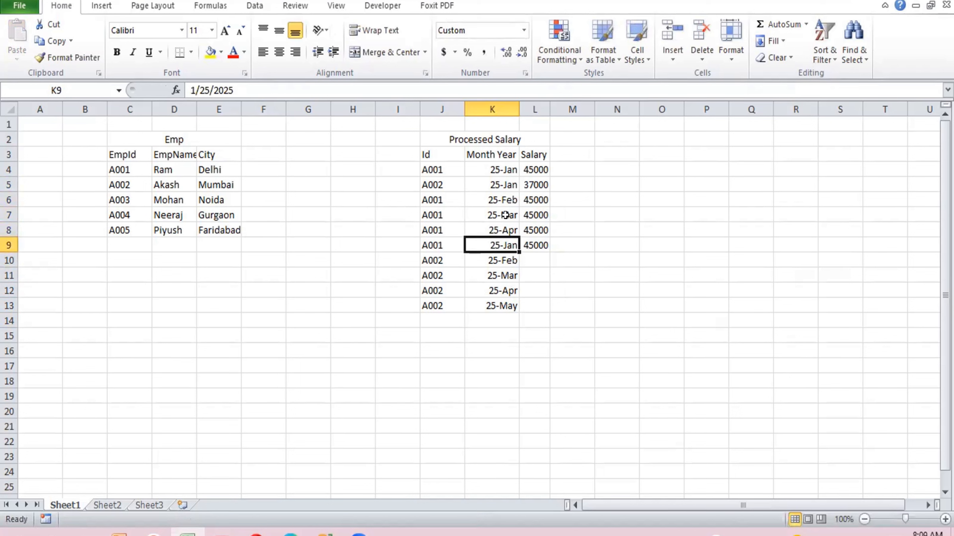
{"action": "type", "text": "May"}
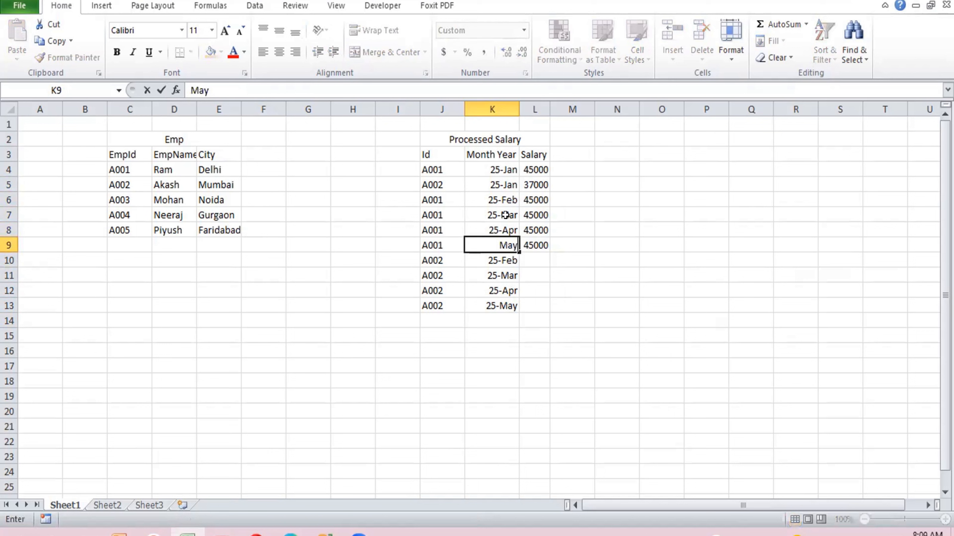
{"action": "type", "text": "-25"}
{"action": "key", "text": "Return"}
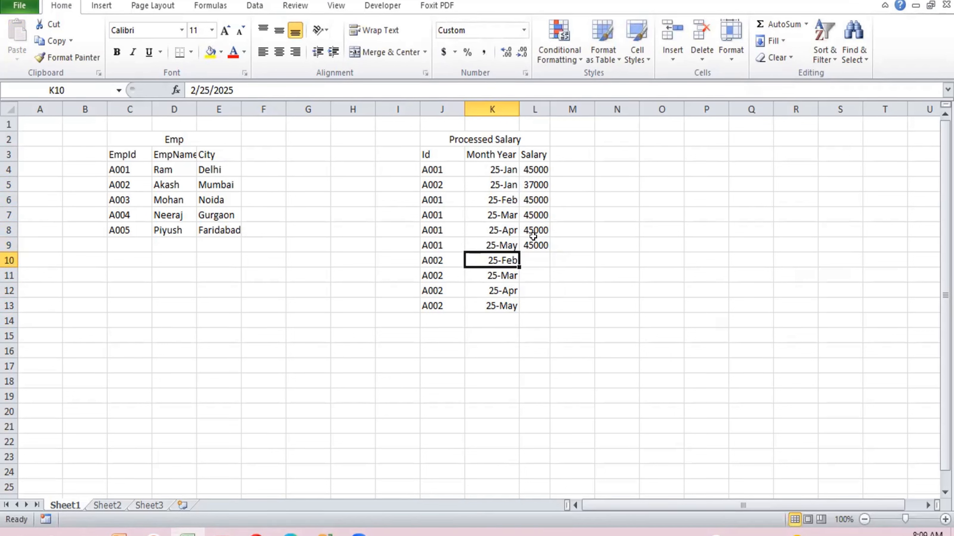
Copy the A002 salary of 37000 from L5 into L10 to L13.
{"action": "left_click", "coordinate": [536, 185]}
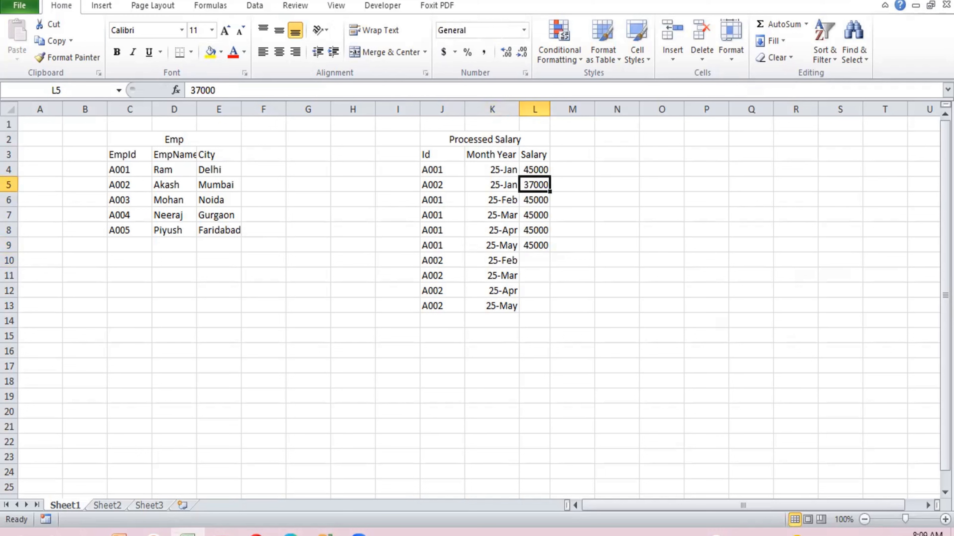
{"action": "key", "text": "ctrl+c"}
{"action": "key", "text": "Down"}
{"action": "key", "text": "Down"}
{"action": "key", "text": "Down"}
{"action": "key", "text": "Down"}
{"action": "key", "text": "Down"}
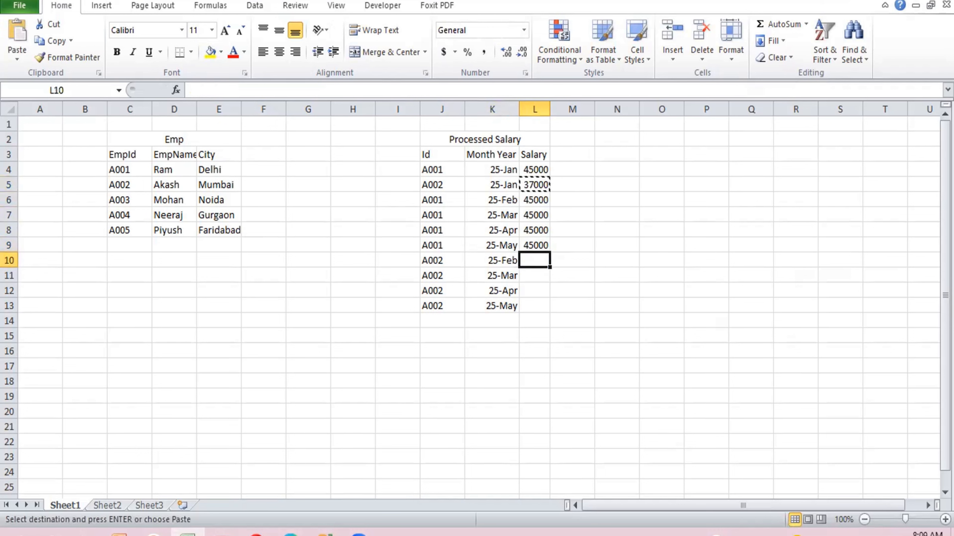
{"action": "key", "text": "ctrl+v"}
{"action": "key", "text": "shift+Down"}
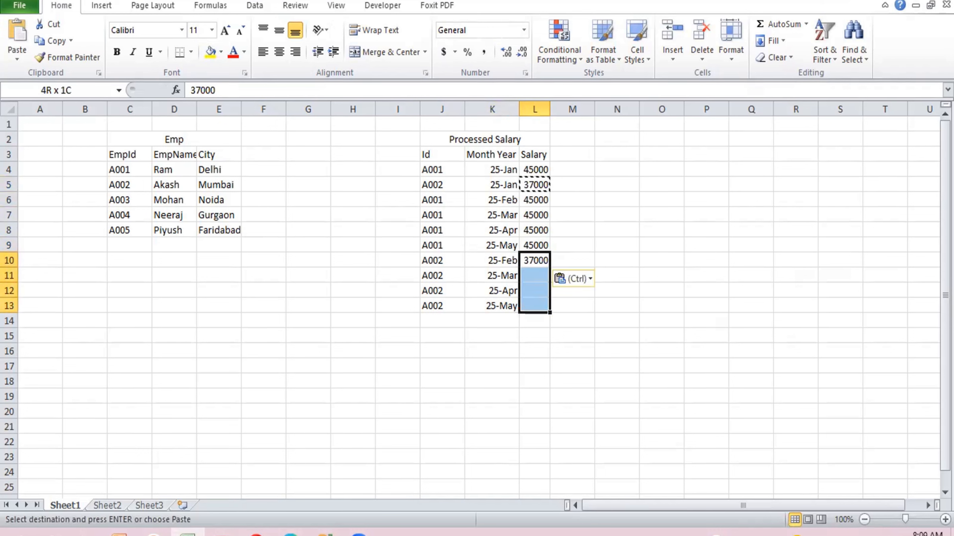
{"action": "key", "text": "Return"}
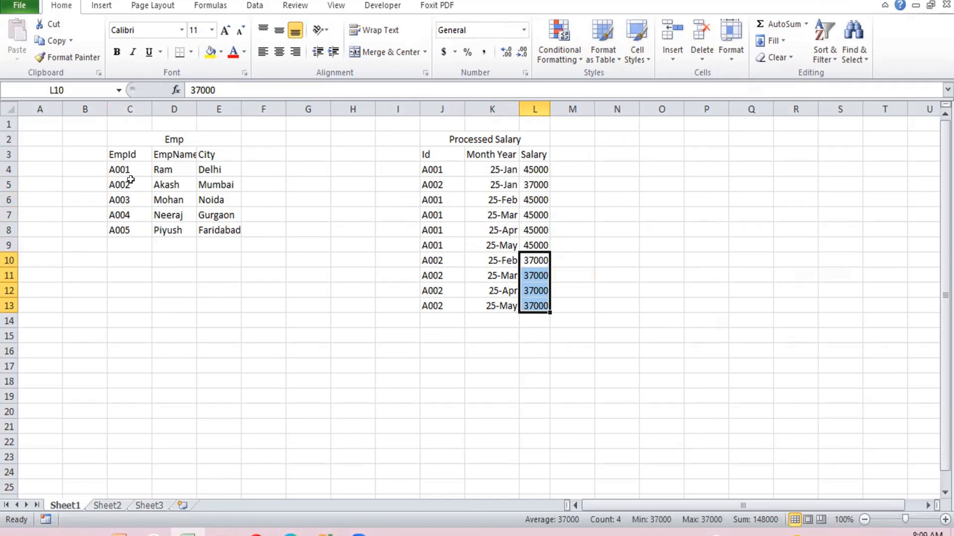
Compare the A001 record in the Emp table with its matching Id, Month Year and Salary entries in the Processed Salary table.
{"action": "left_click", "coordinate": [119, 165]}
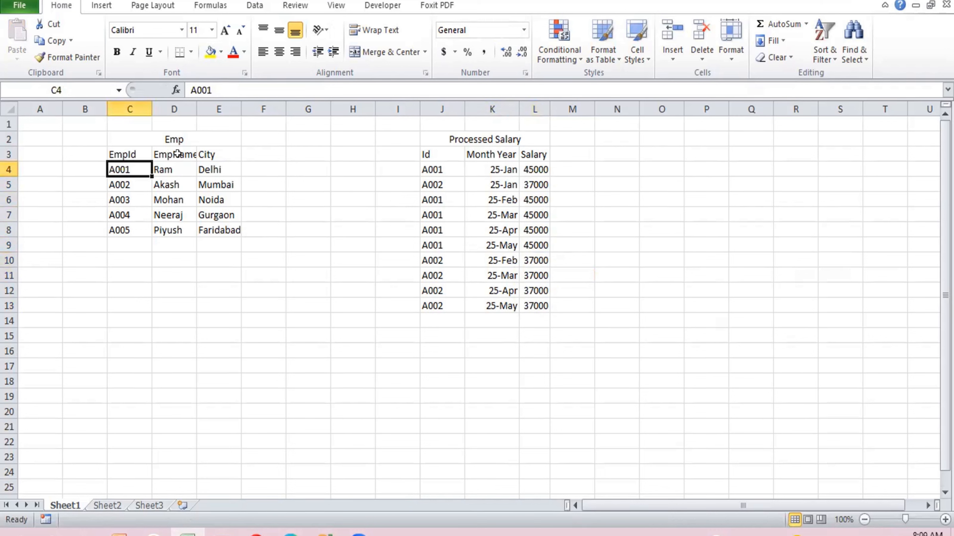
{"action": "left_click", "coordinate": [442, 166]}
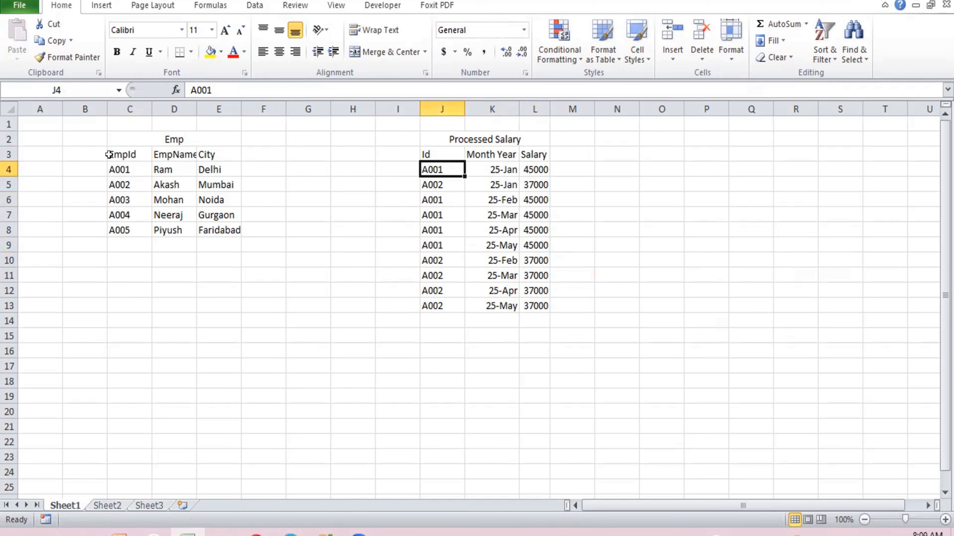
{"action": "left_click", "coordinate": [125, 169]}
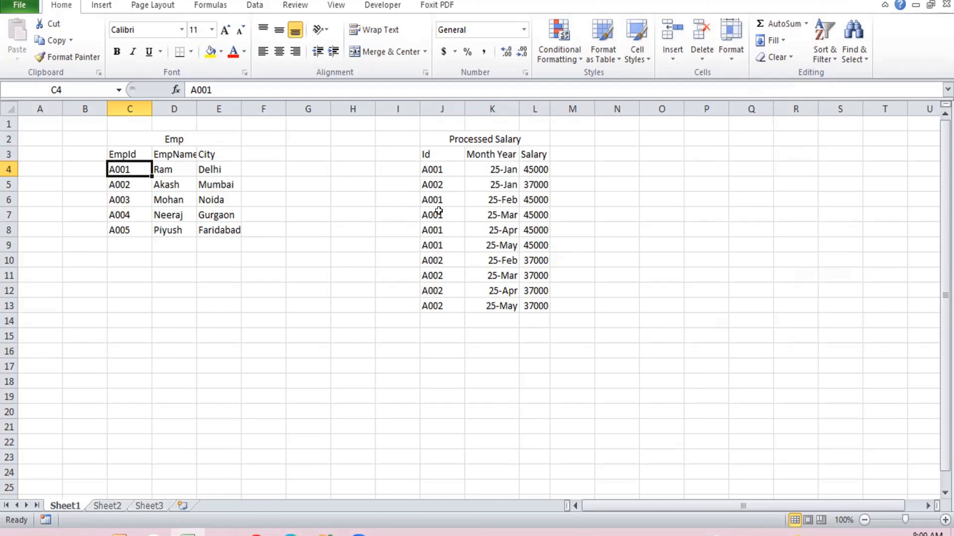
{"action": "key", "text": "Right"}
{"action": "key", "text": "Right"}
{"action": "key", "text": "Right"}
{"action": "key", "text": "Right"}
{"action": "key", "text": "Right"}
{"action": "key", "text": "Right"}
{"action": "key", "text": "Right"}
{"action": "key", "text": "Right"}
{"action": "key", "text": "Right"}
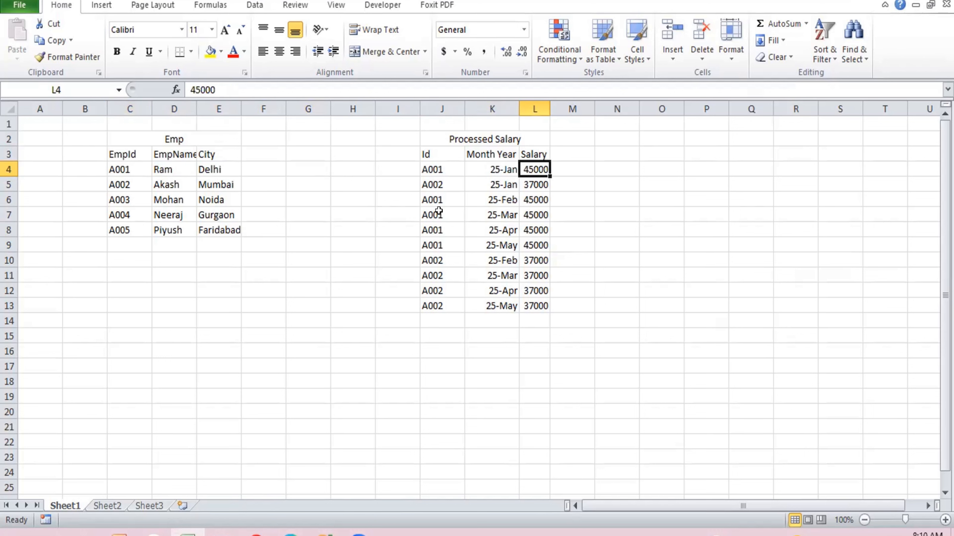
{"action": "key", "text": "Right"}
{"action": "key", "text": "Right"}
{"action": "key", "text": "Left"}
{"action": "key", "text": "Left"}
{"action": "key", "text": "Left"}
{"action": "key", "text": "Left"}
{"action": "key", "text": "Up"}
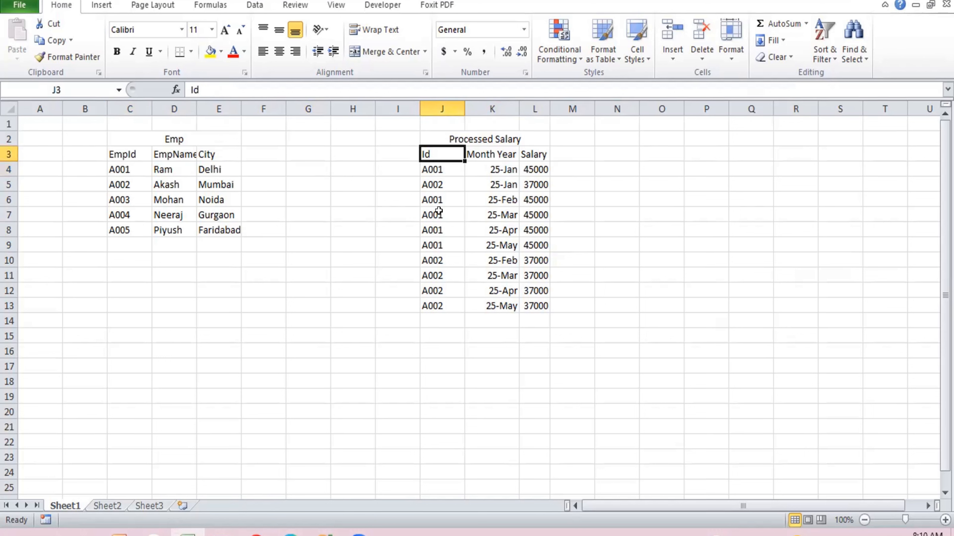
Copy the Processed Salary headers and records from J3:L13 to a new table starting at P3.
{"action": "key", "text": "ctrl+shift+Right"}
{"action": "key", "text": "ctrl+shift+Down"}
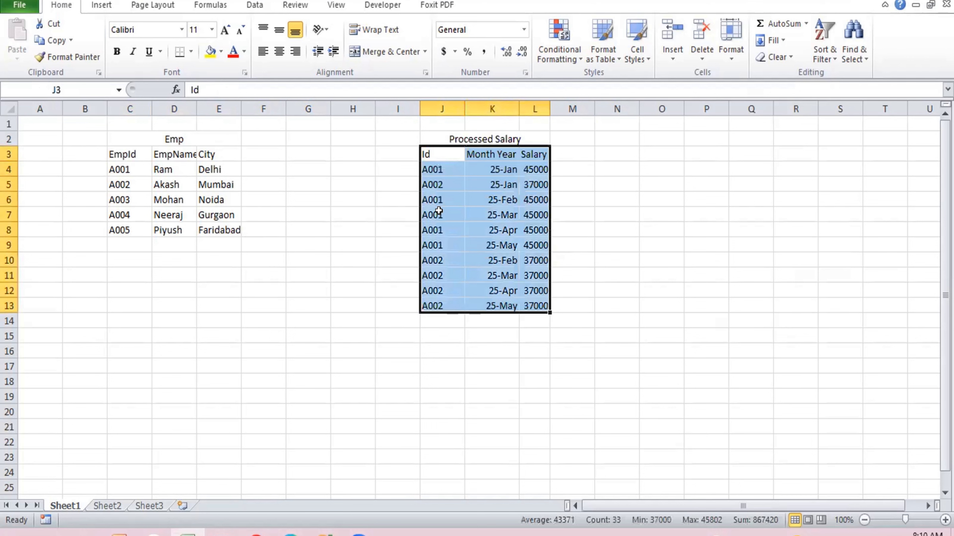
{"action": "key", "text": "ctrl+c"}
{"action": "key", "text": "Right"}
{"action": "key", "text": "Right"}
{"action": "key", "text": "Right"}
{"action": "key", "text": "Right"}
{"action": "key", "text": "Right"}
{"action": "key", "text": "Right"}
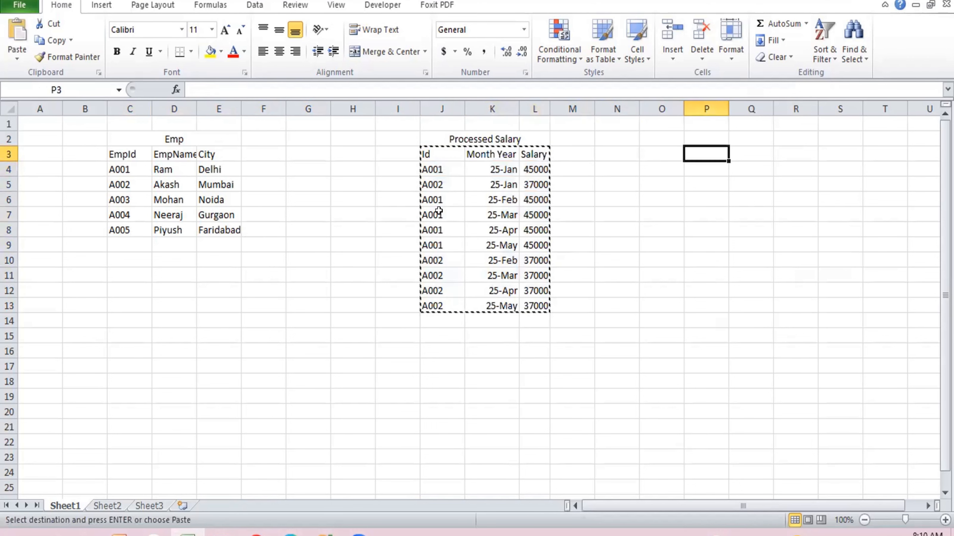
{"action": "key", "text": "ctrl+v"}
Merge and center P2:R2 above the copied table and title it Processed Incentive.
{"action": "key", "text": "Up"}
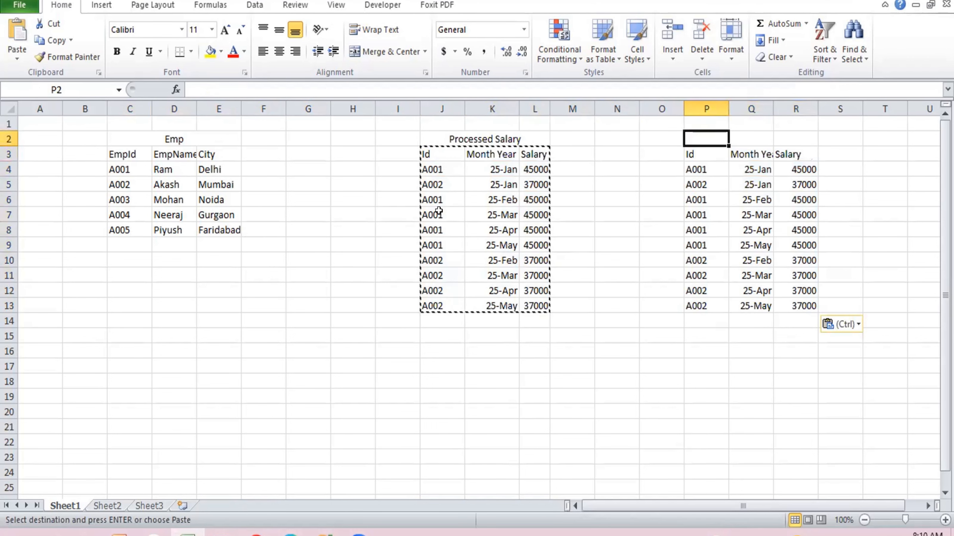
{"action": "key", "text": "shift+Right"}
{"action": "key", "text": "shift+Right"}
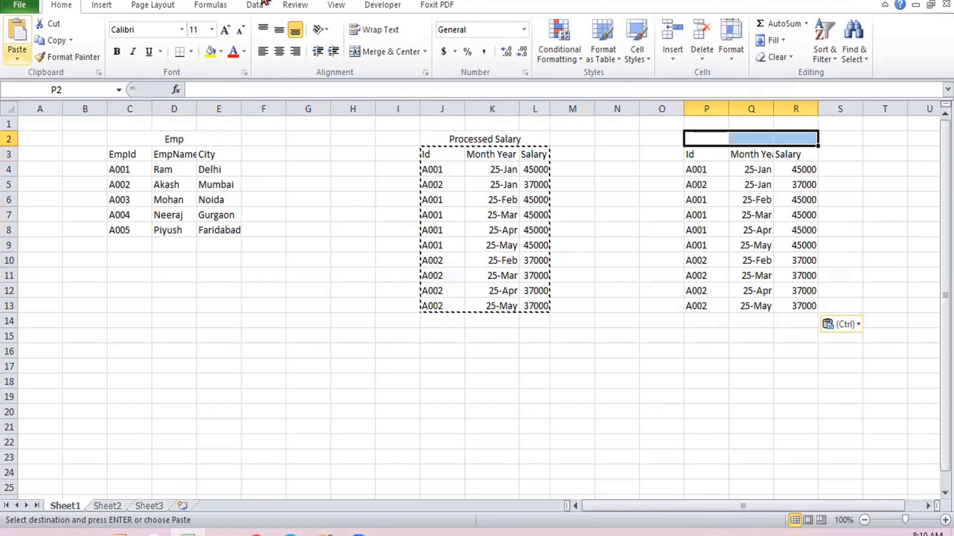
{"action": "left_click", "coordinate": [377, 48]}
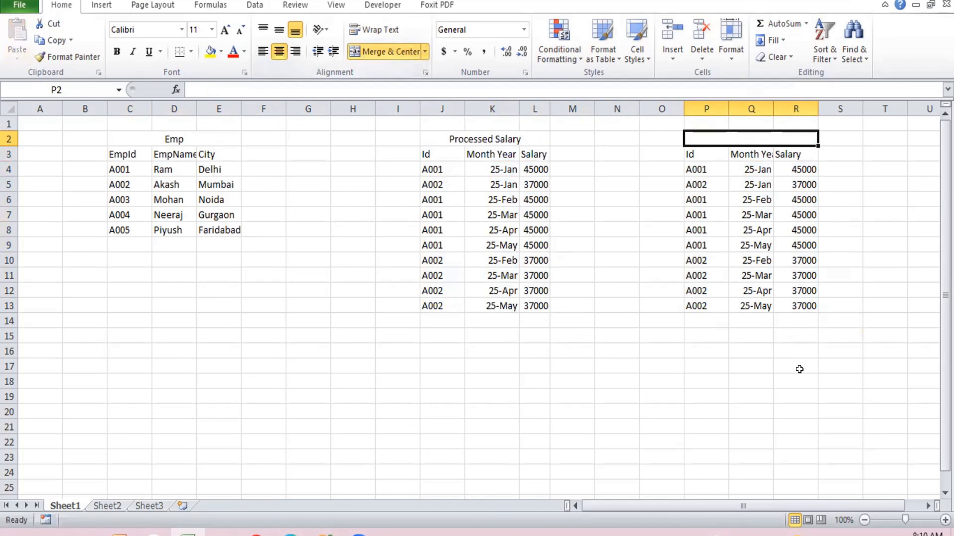
{"action": "type", "text": "Proces"}
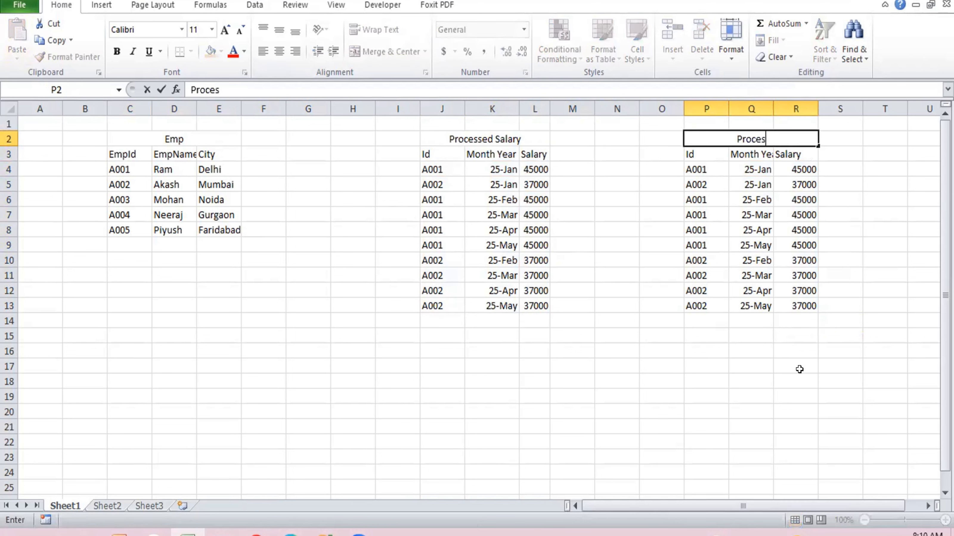
{"action": "type", "text": "sed Inc"}
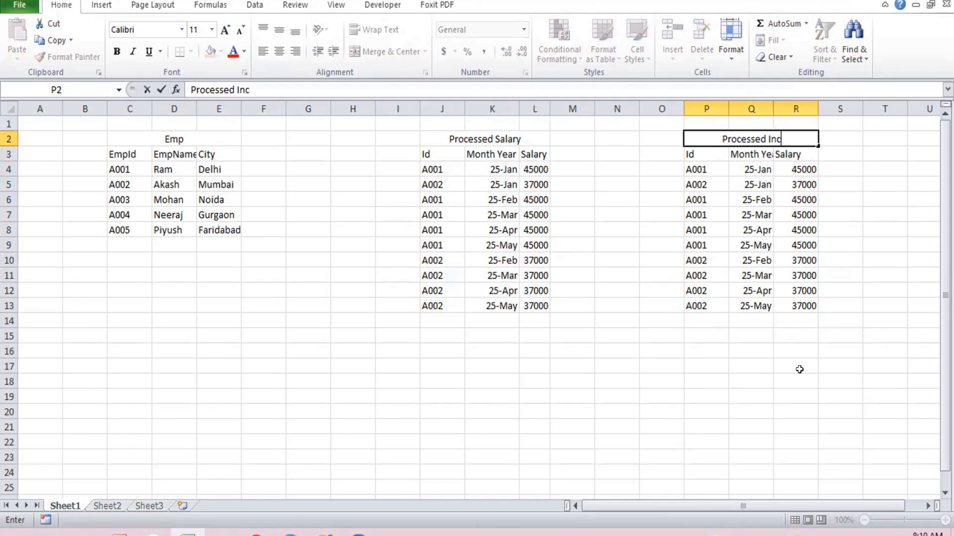
{"action": "type", "text": "entive"}
{"action": "key", "text": "Return"}
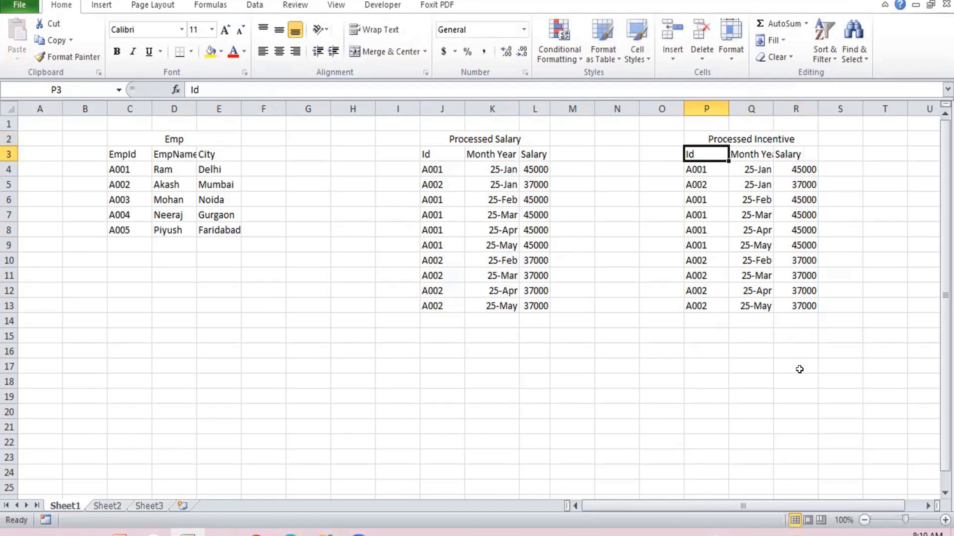
Compare the A001 entries in the Processed Salary table with the Id and Salary columns of the Processed Incentive table.
{"action": "key", "text": "Right"}
{"action": "key", "text": "Down"}
{"action": "key", "text": "Right"}
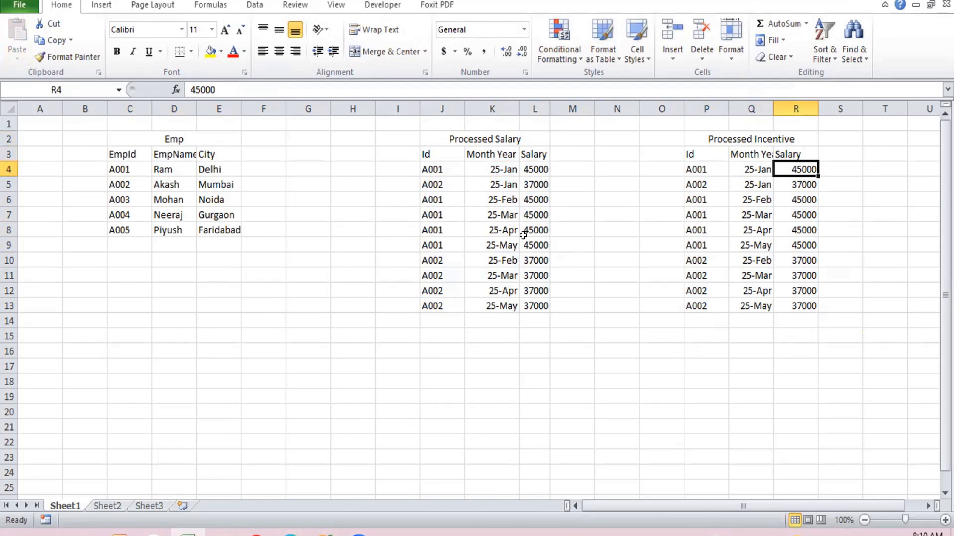
{"action": "left_click", "coordinate": [534, 243]}
{"action": "left_click", "coordinate": [700, 231]}
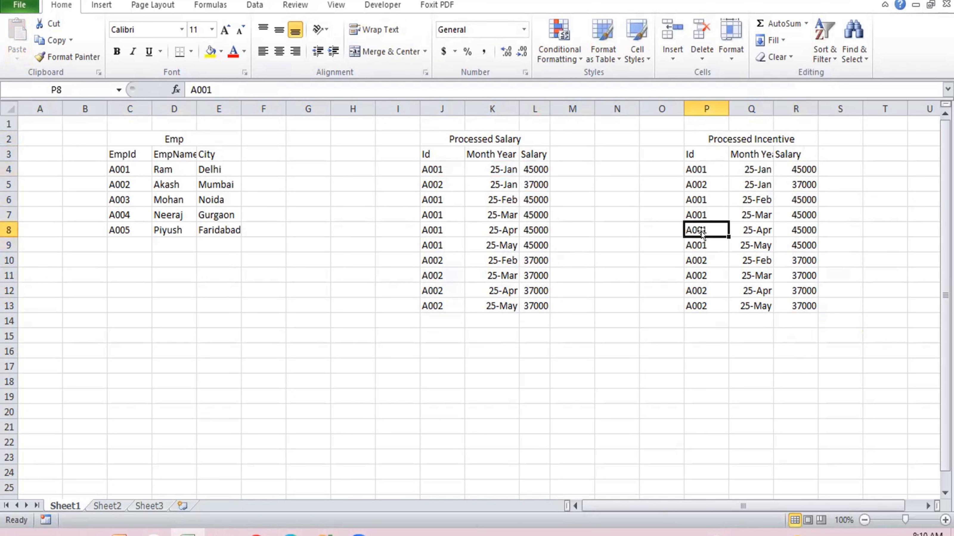
{"action": "left_click", "coordinate": [450, 166]}
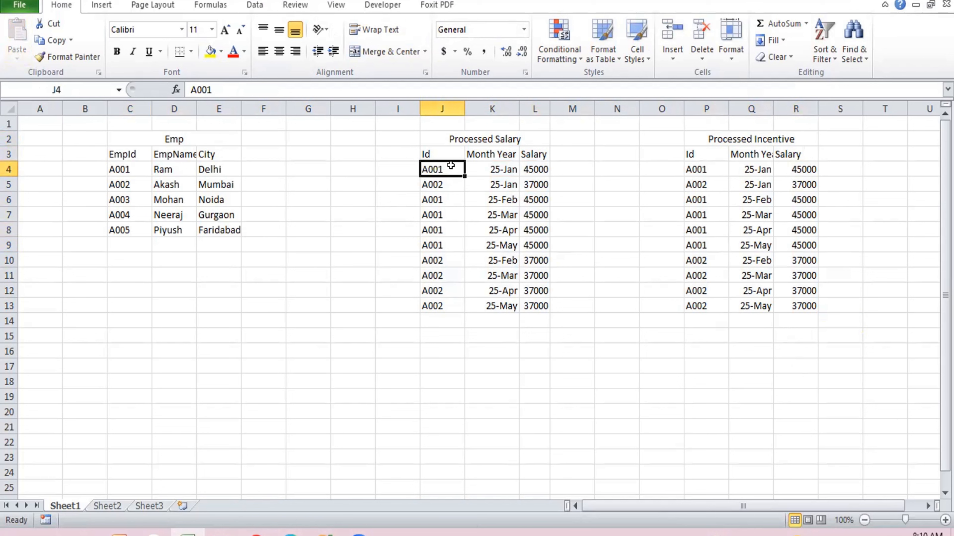
{"action": "left_click", "coordinate": [697, 165]}
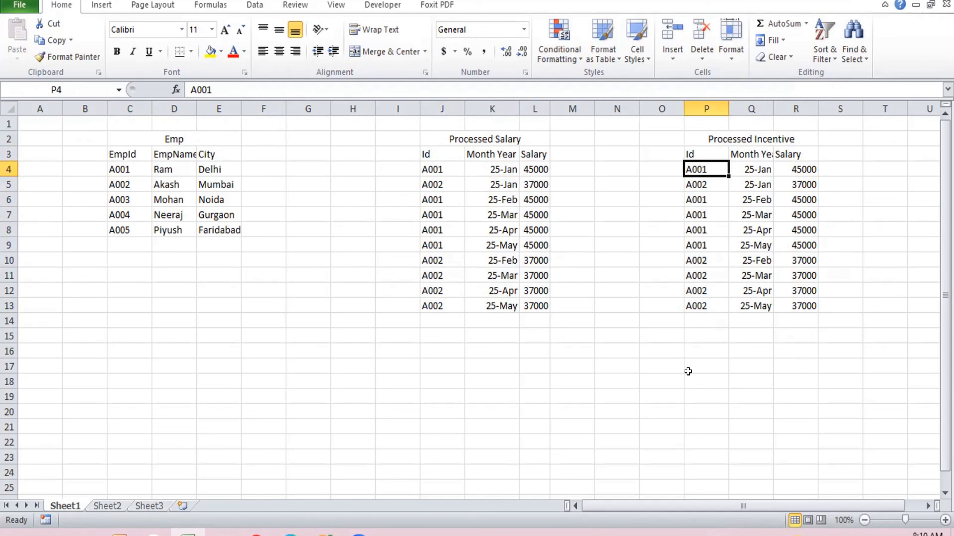
{"action": "left_click", "coordinate": [803, 174]}
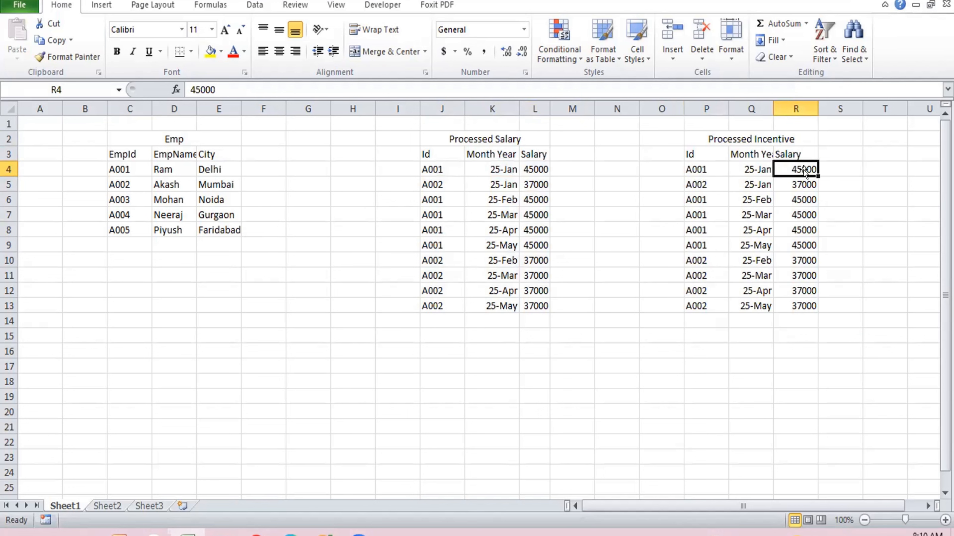
{"action": "key", "text": "ctrl+Down"}
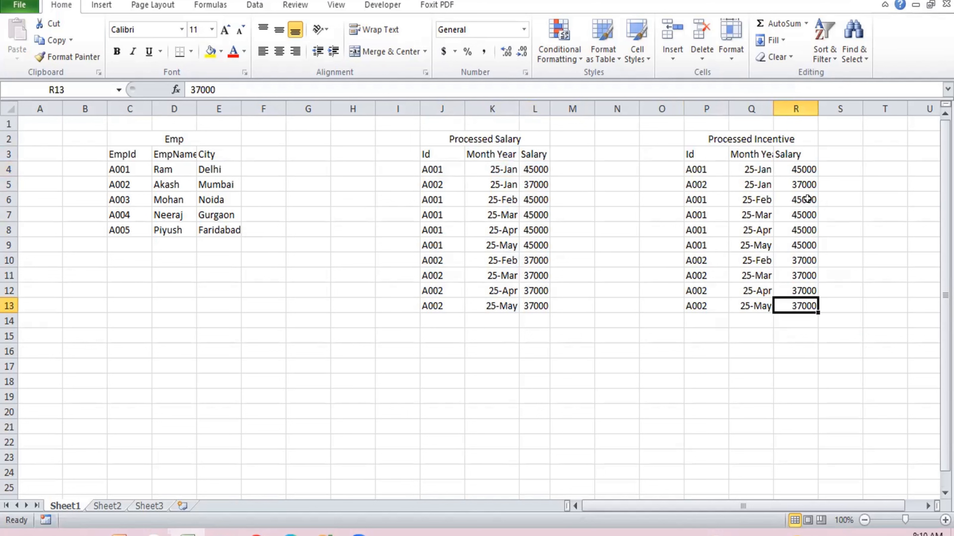